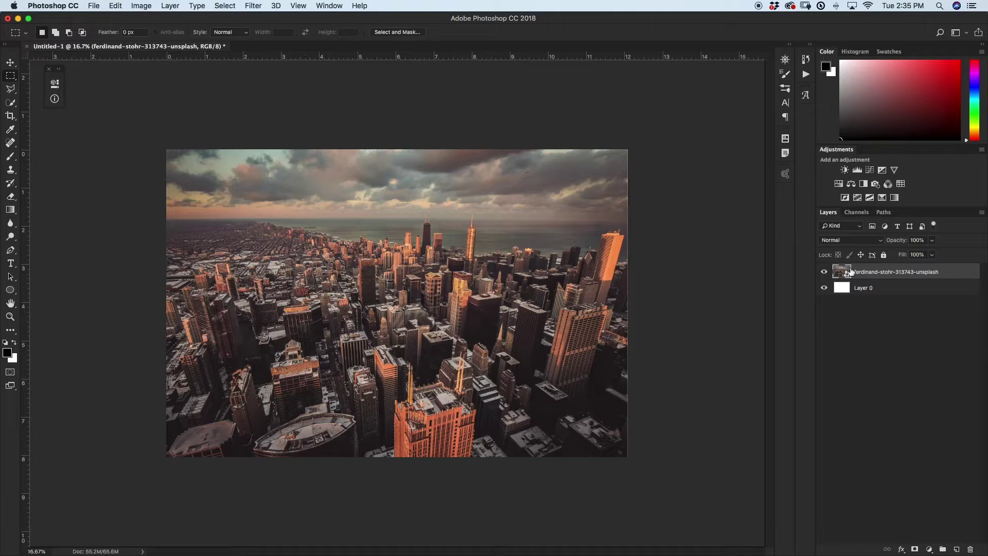
- Rename the skyline photo layer to City
double_click(904, 271)
key("BackSpace")
type("City")
key("Return")
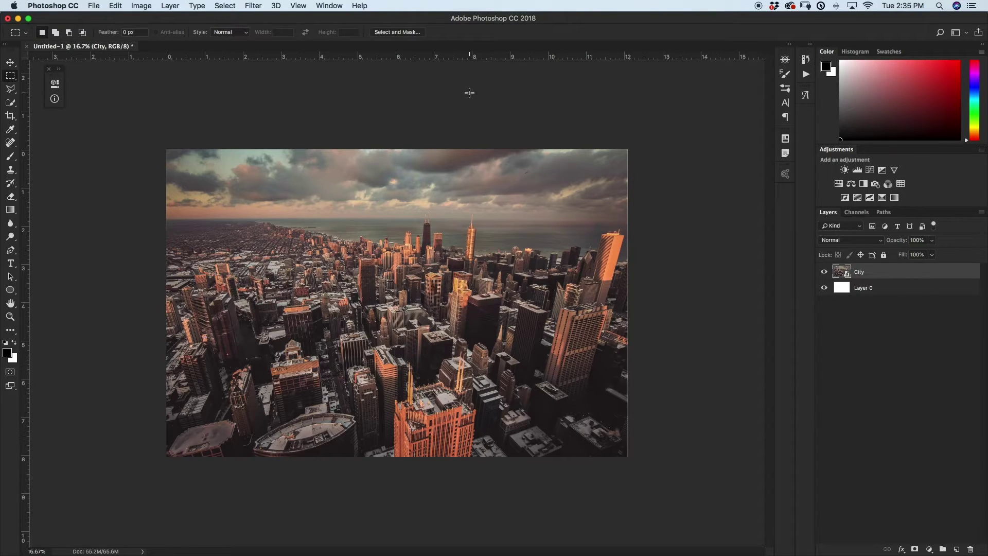
- Apply the Polar Coordinates distort filter to the City layer with the Rectangular to Polar option
left_click(253, 6)
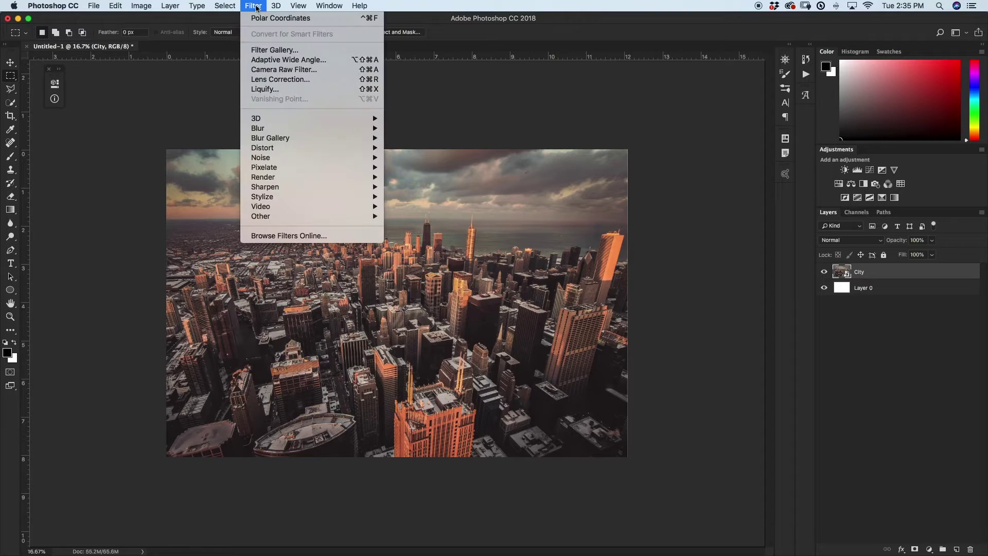
mouse_move(285, 149)
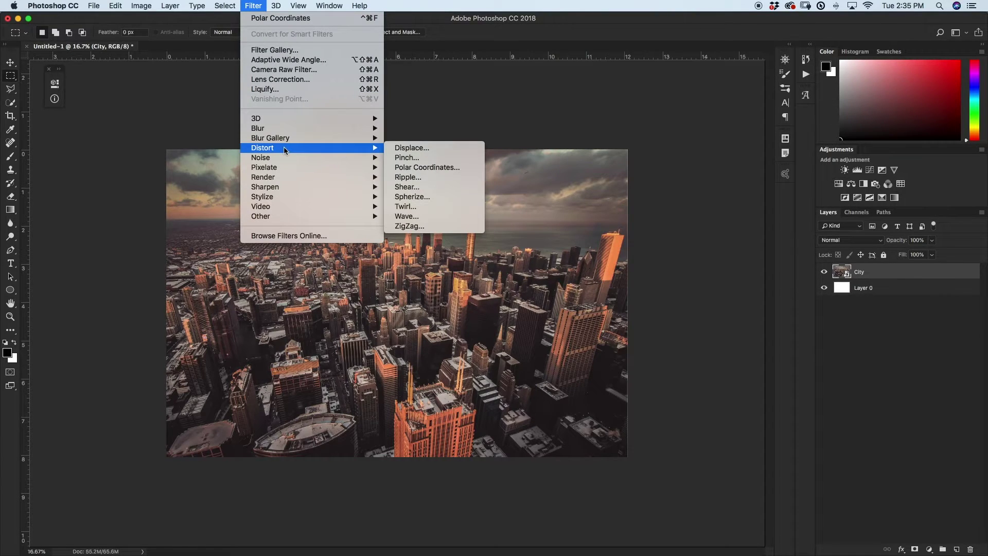
left_click(434, 168)
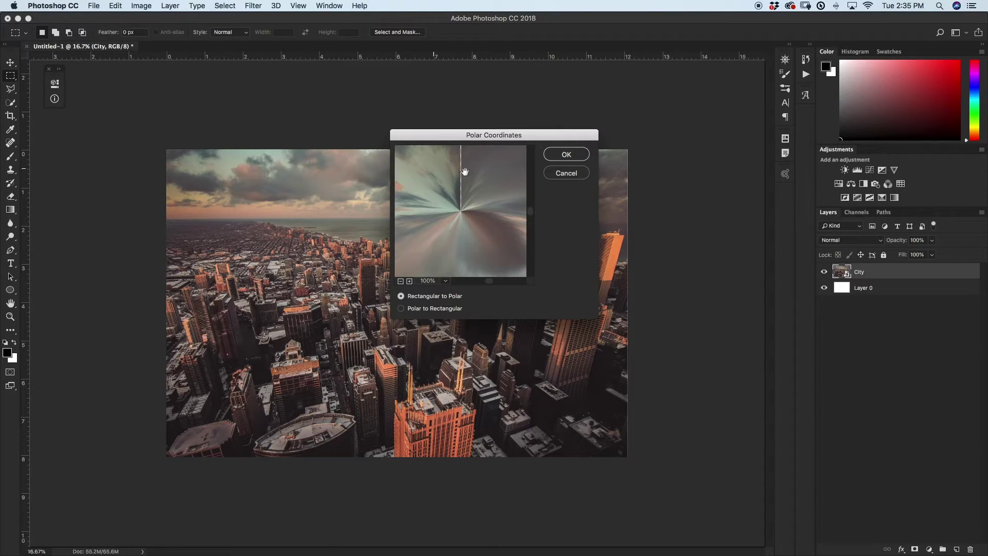
left_click(400, 281)
left_click(401, 281)
left_click(400, 281)
left_click(401, 281)
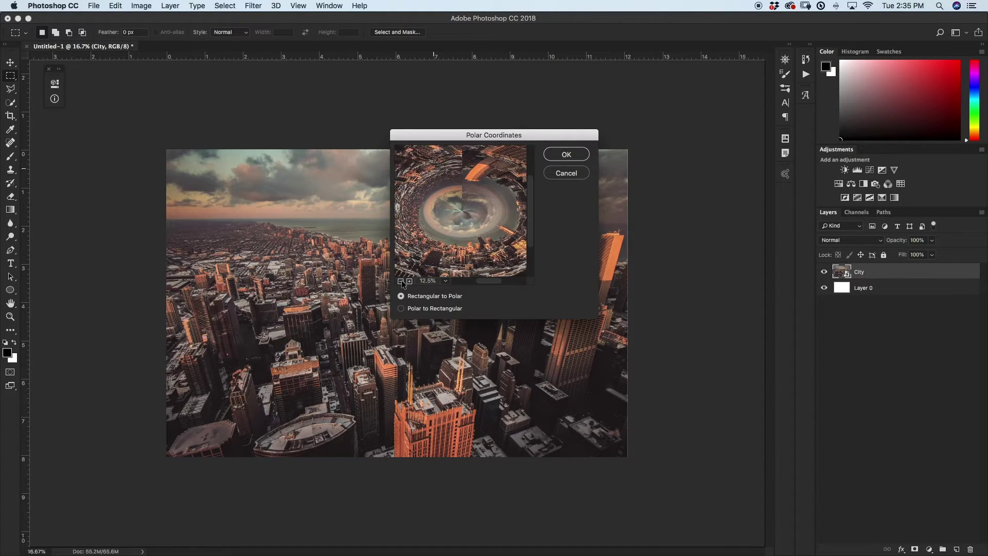
left_click(401, 282)
left_click(577, 157)
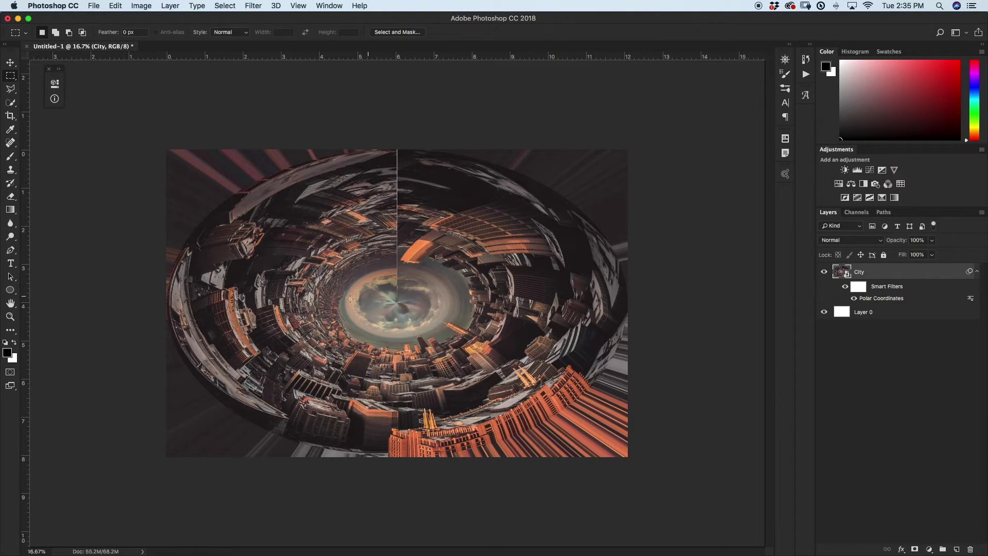
- Duplicate the City layer and rasterize the copy
key("super+equal")
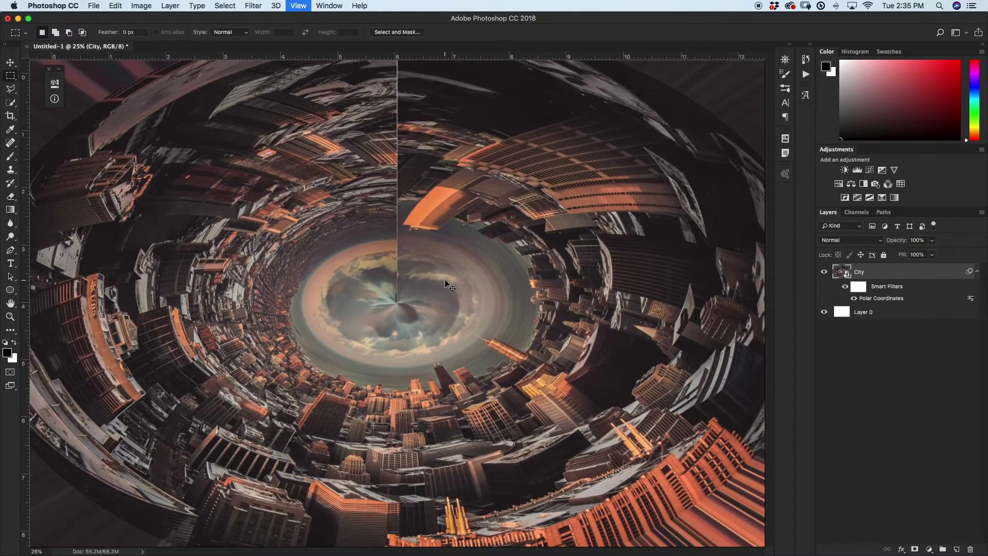
key("super+equal")
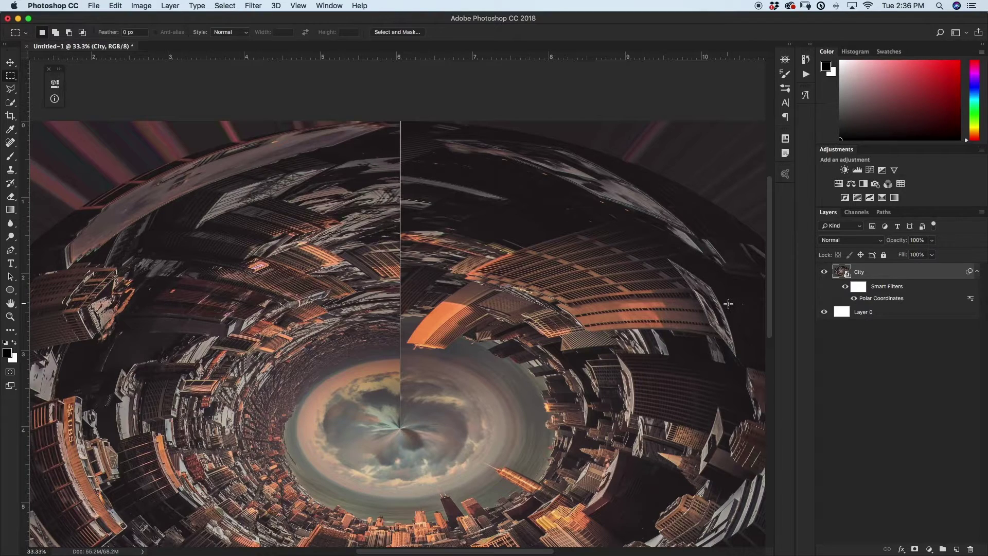
key("super+minus")
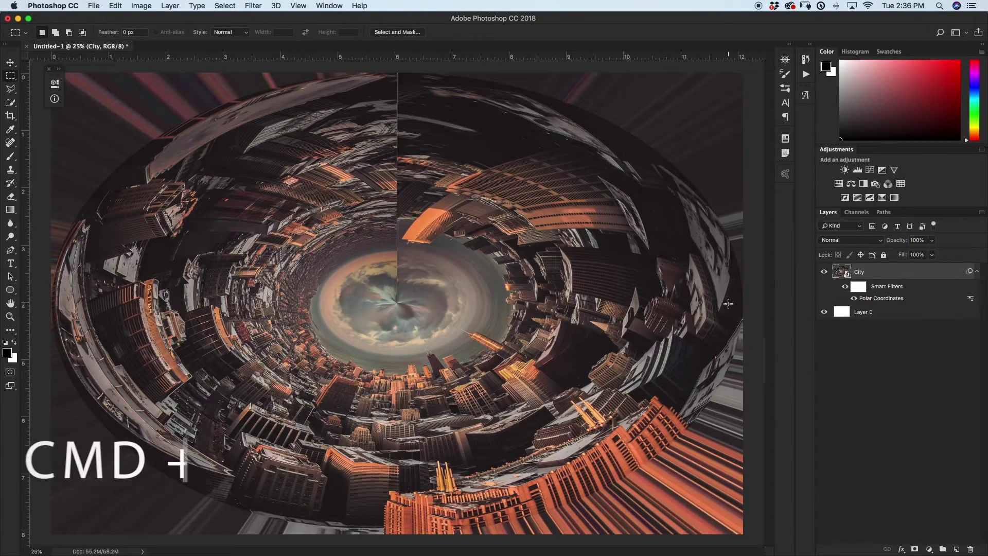
key("super+j")
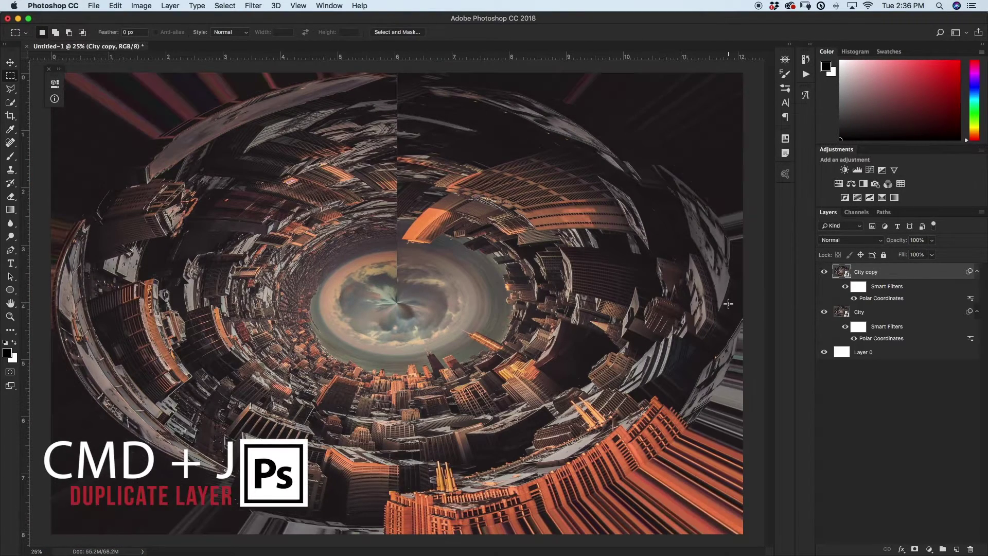
right_click(901, 273)
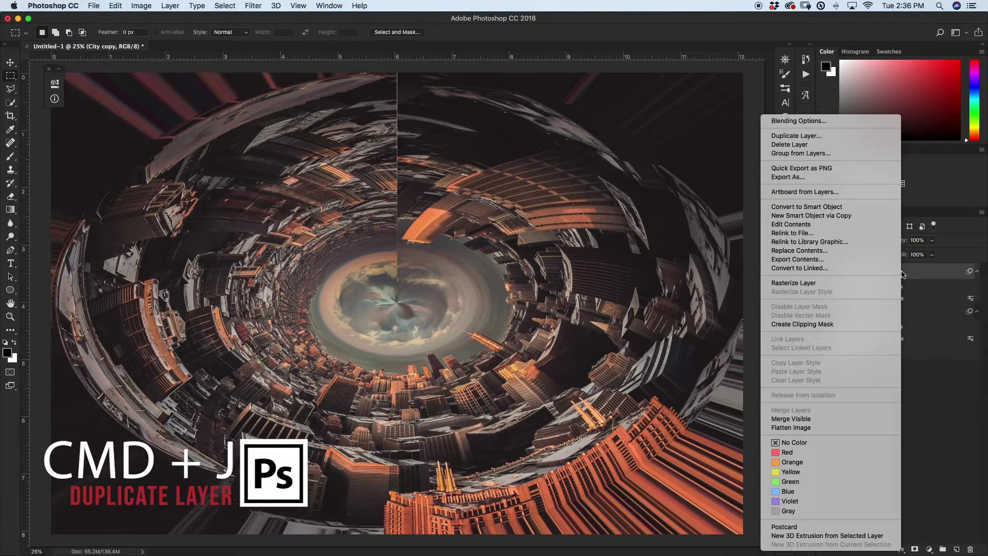
left_click(858, 282)
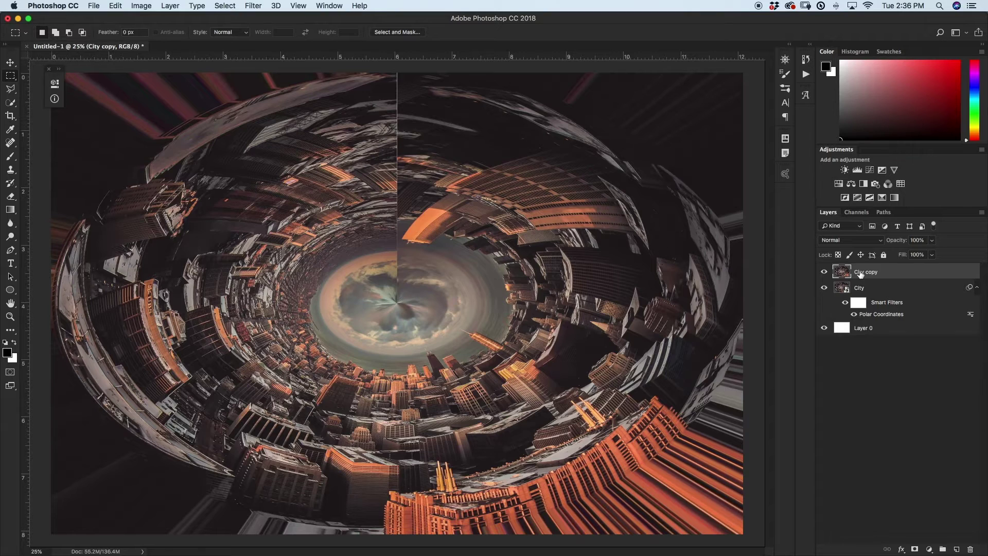
- Rotate the City copy layer by half a turn so it lies upside down over the original
key("v")
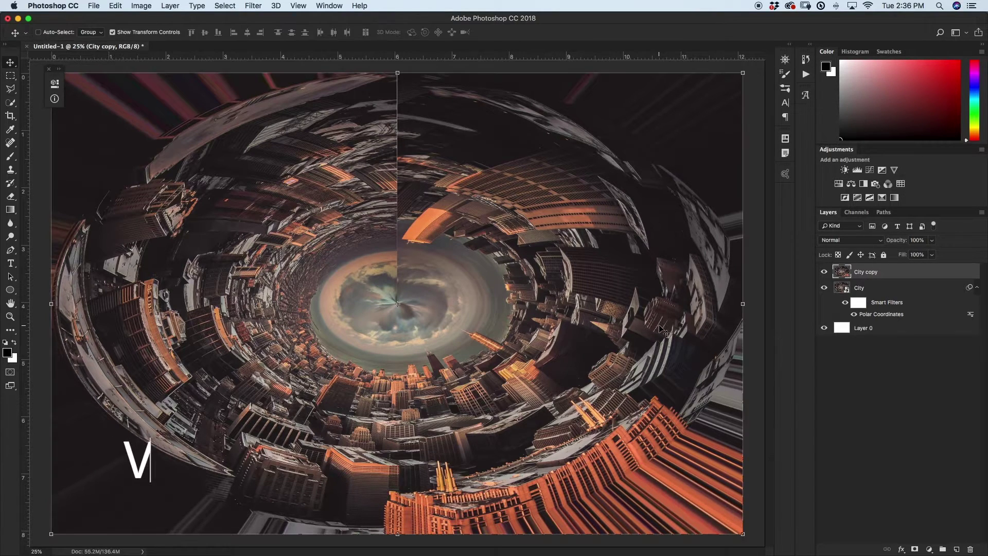
key("super+minus")
key("super+minus")
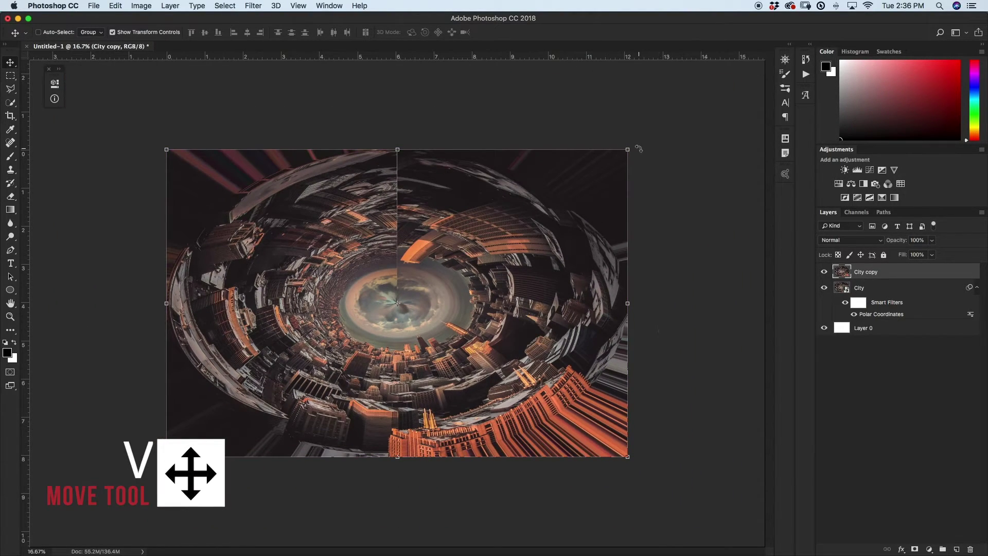
left_click_drag(638, 141, 229, 412)
left_click(478, 36)
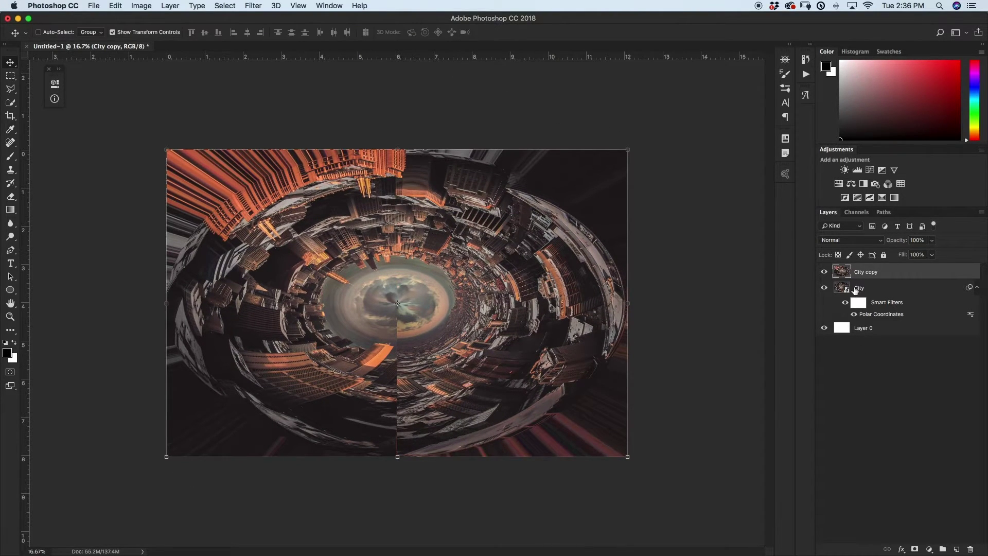
- Add a layer mask to the City copy layer and invert it to black
left_click(915, 549)
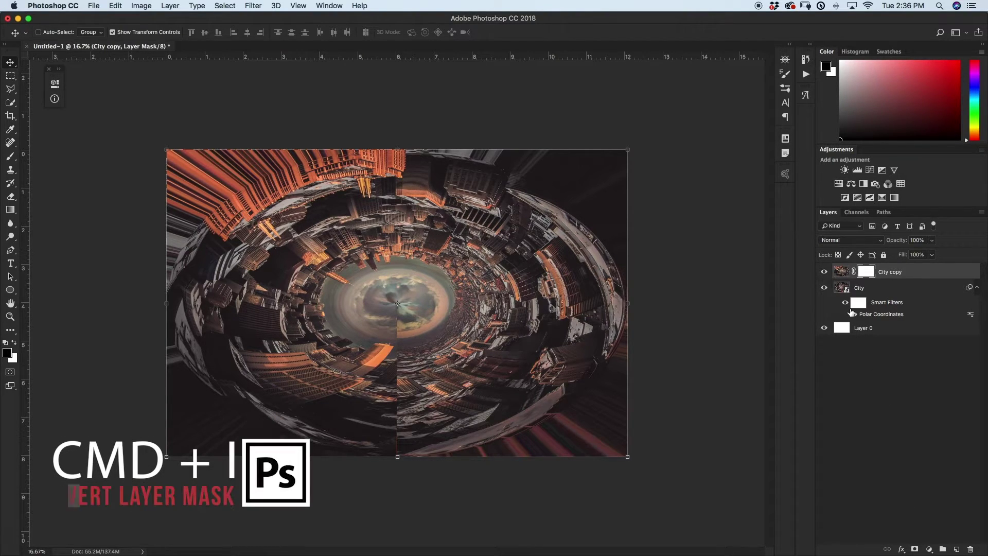
key("super+i")
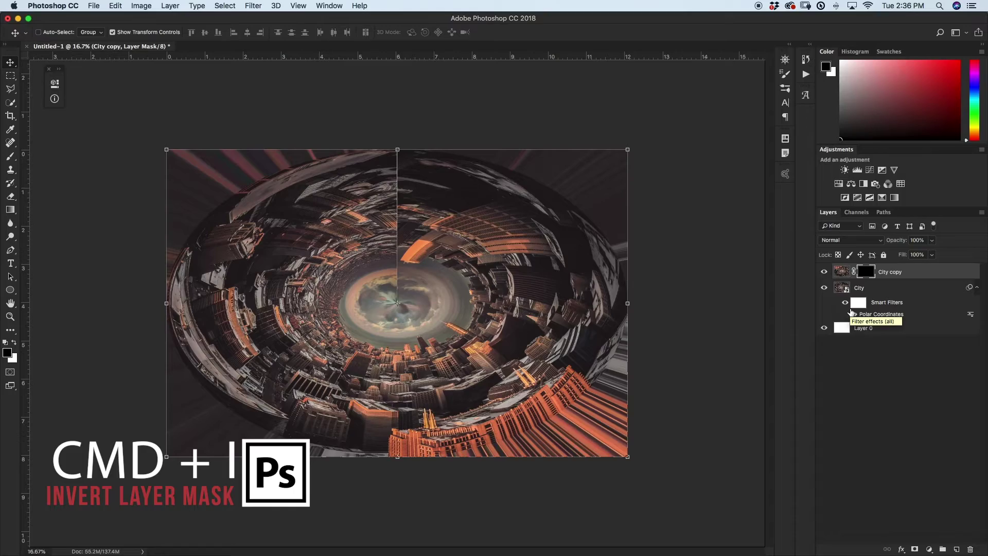
- Paint white on the City copy mask with a soft brush of about 422 px to cover the vertical seam above the sky circle
key("super+equal")
key("super+equal")
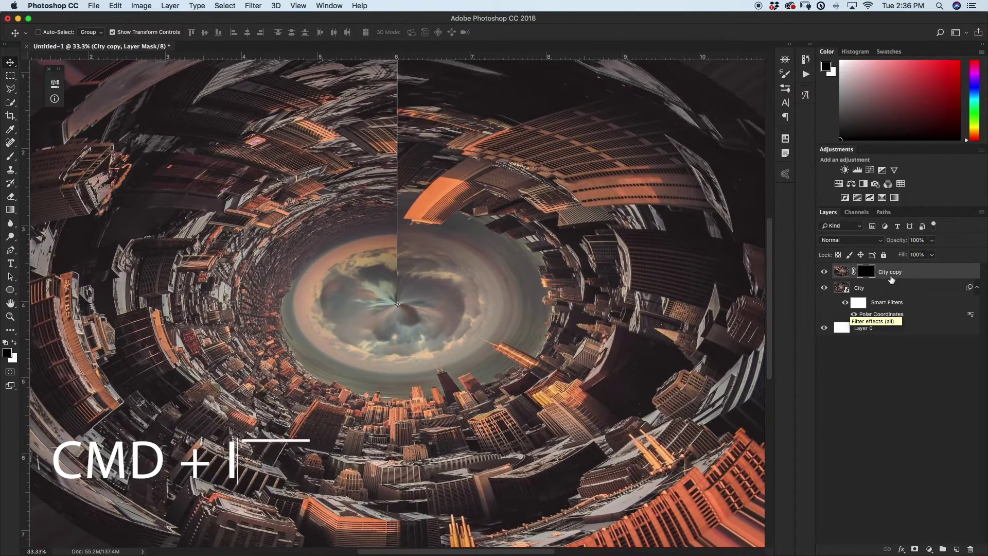
key("b")
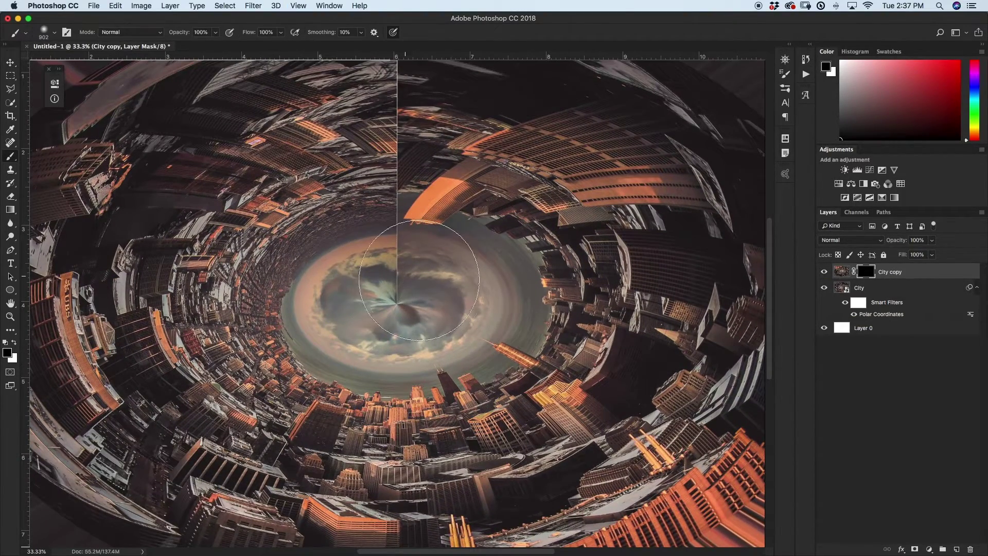
scroll(437, 284, "up", 2)
mouse_move(405, 328)
left_mouse_down("ctrl+alt")
mouse_move(416, 449)
mouse_move(427, 391)
left_mouse_up("ctrl+alt")
left_click_drag(440, 353, 412, 353, "ctrl+alt")
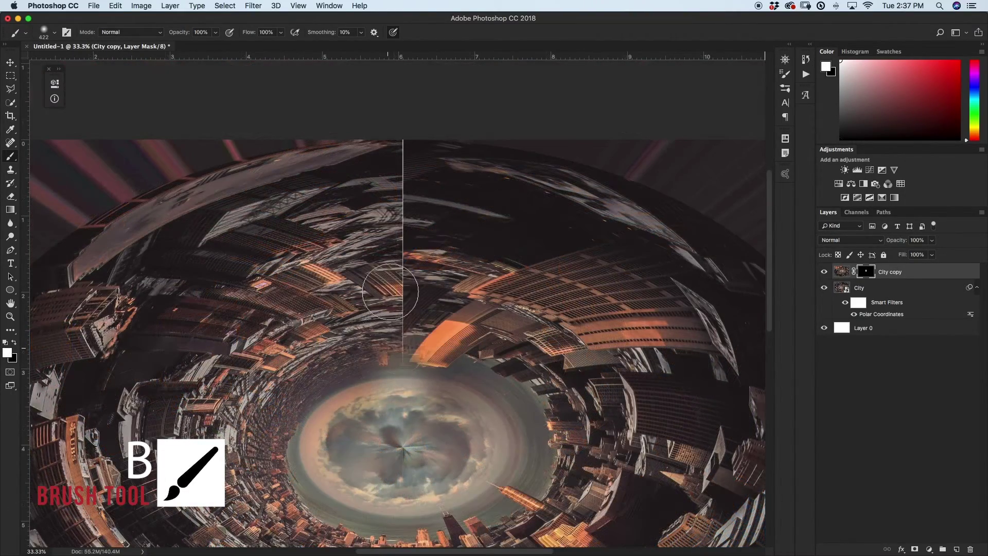
left_click_drag(390, 292, 399, 154)
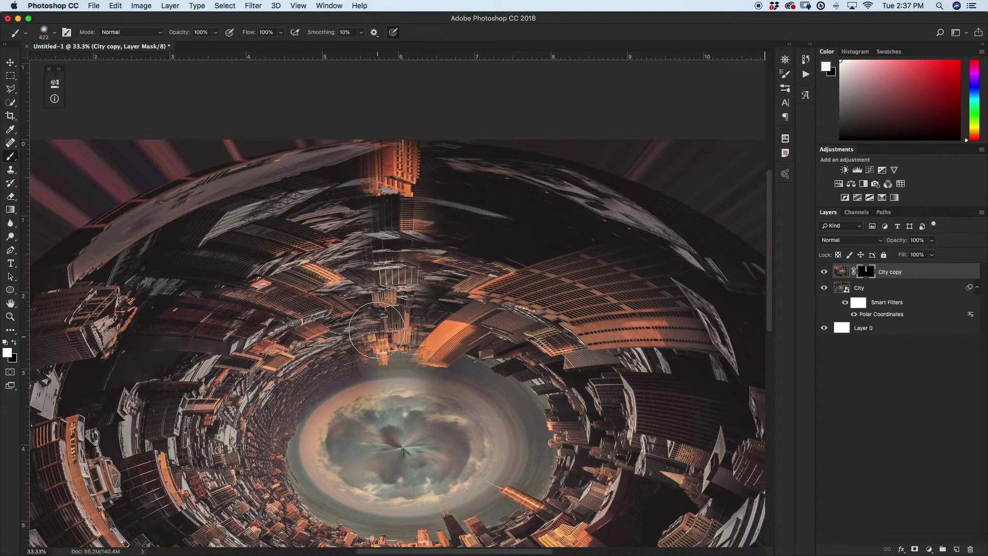
scroll(355, 202, "down", 4)
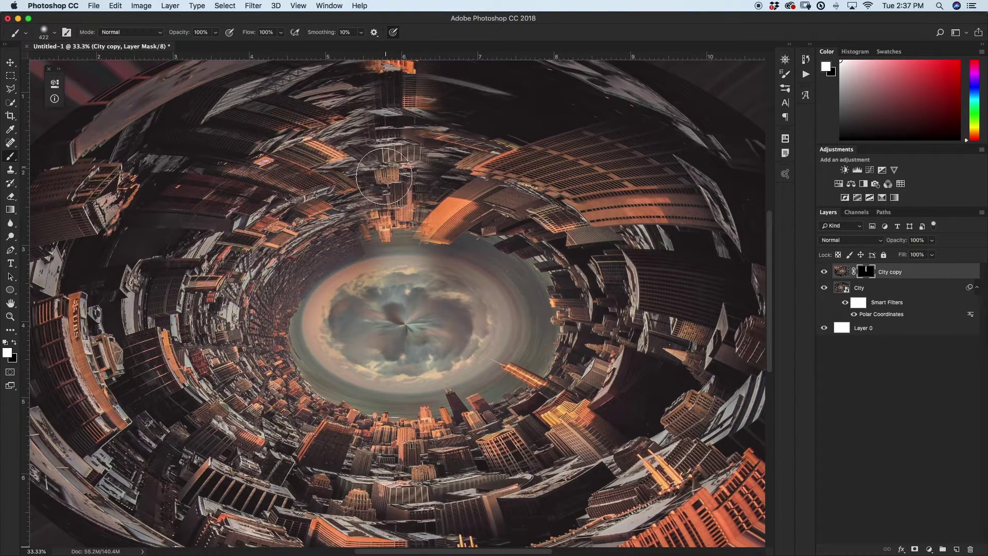
mouse_move(389, 103)
left_mouse_down()
mouse_move(407, 140)
mouse_move(389, 116)
mouse_move(390, 207)
mouse_move(401, 120)
left_mouse_up()
mouse_move(405, 444)
left_mouse_down()
mouse_move(434, 392)
mouse_move(404, 512)
left_mouse_up()
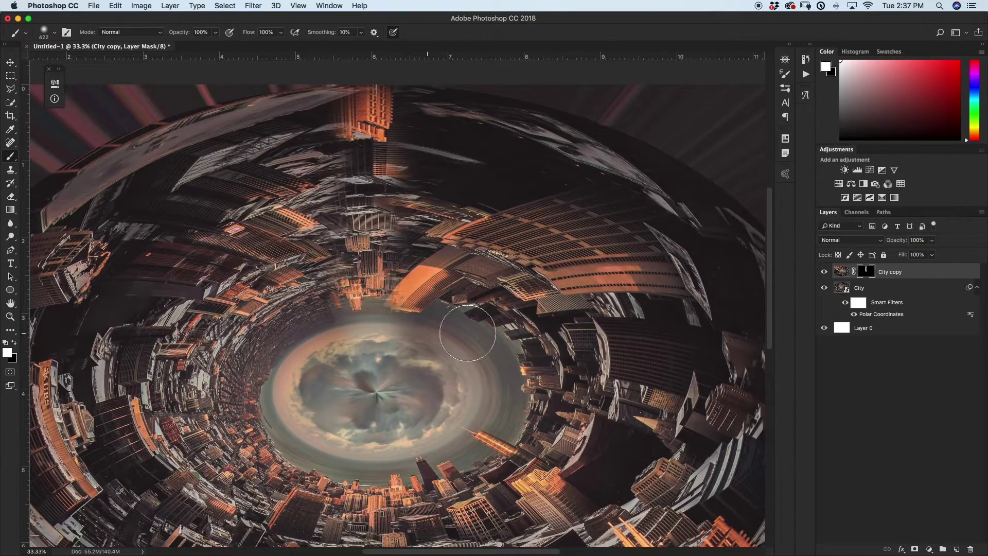
- Paint black on the mask over the slanted orange building to restore it, using a hard brush of about 111 px, reduced to 10 px for the edges
key("super+equal")
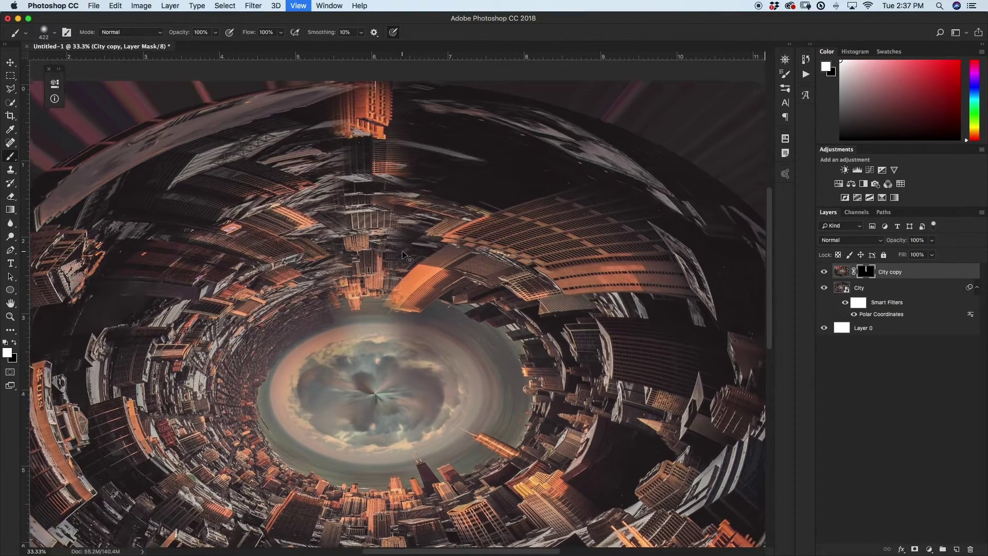
key("super+equal")
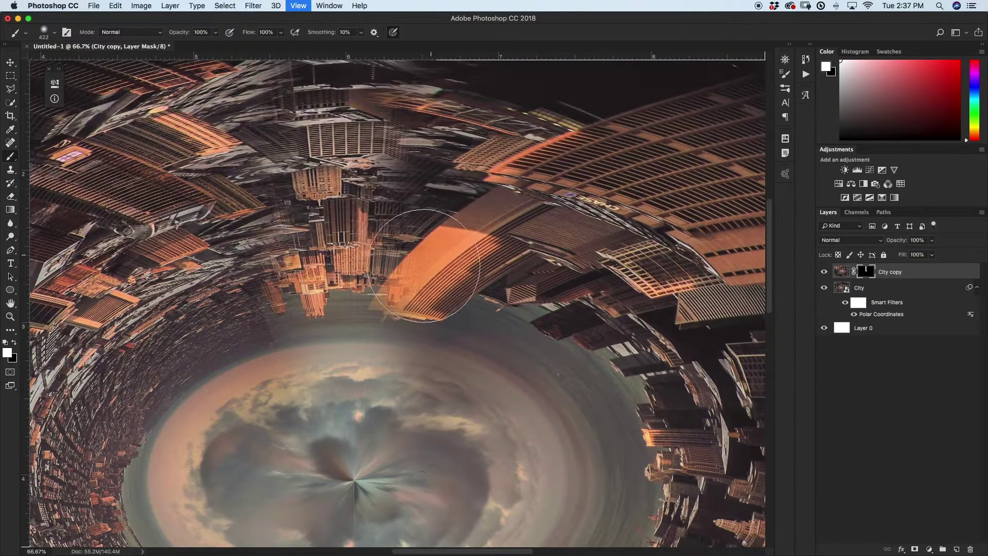
left_click_drag(453, 252, 394, 237)
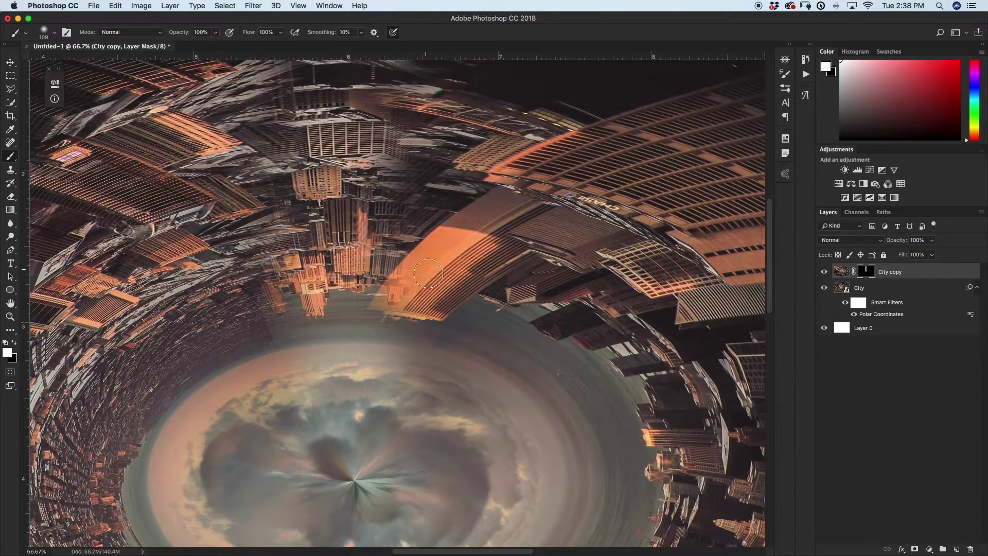
scroll(428, 273, "right", 1)
mouse_move(402, 266)
left_mouse_down()
mouse_move(401, 397)
mouse_move(398, 297)
left_mouse_up()
key("x")
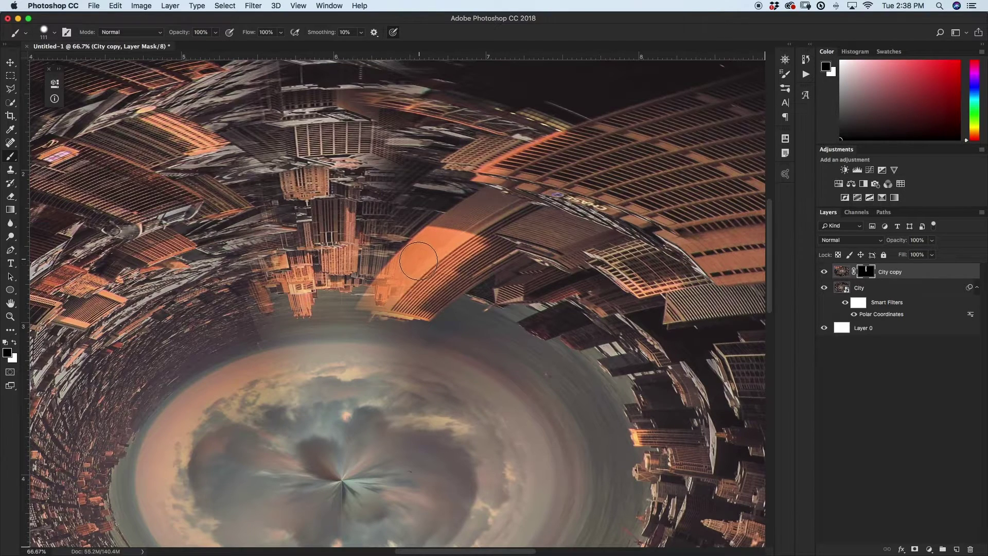
mouse_move(421, 260)
left_mouse_down()
mouse_move(385, 296)
mouse_move(407, 287)
mouse_move(374, 289)
mouse_move(362, 305)
mouse_move(412, 314)
mouse_move(365, 304)
mouse_move(439, 295)
left_mouse_up()
key("[")
key("[")
key("[")
key("[")
key("[")
key("[")
key("[")
key("[")
key("[")
key("[")
key("[")
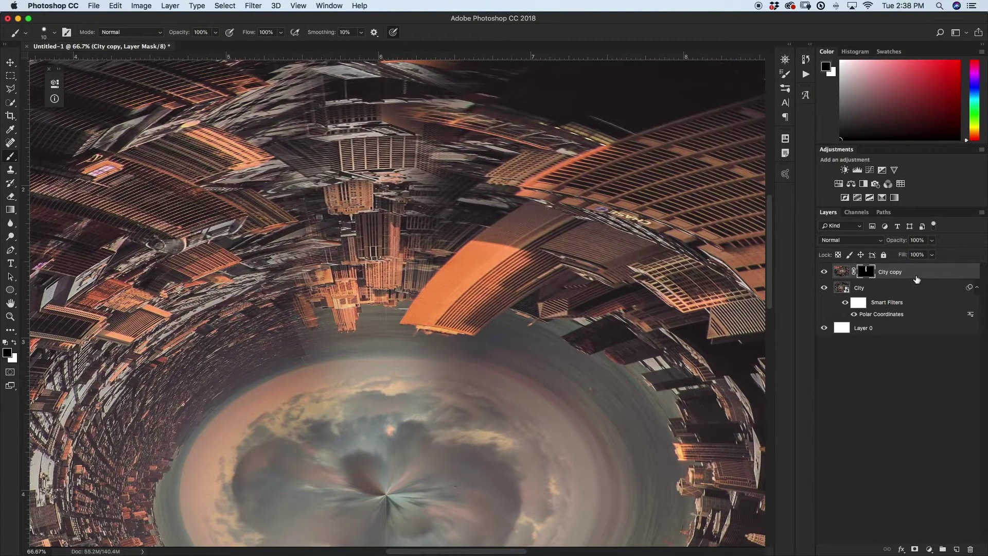
- Paint white on the mask with a brush of about 66 px to reveal the copy's buildings around the seam and beside the slanted orange building
key("x")
mouse_move(279, 243)
left_mouse_down()
mouse_move(297, 244)
mouse_move(297, 268)
mouse_move(288, 242)
mouse_move(303, 236)
mouse_move(245, 249)
mouse_move(266, 260)
mouse_move(297, 251)
left_mouse_up()
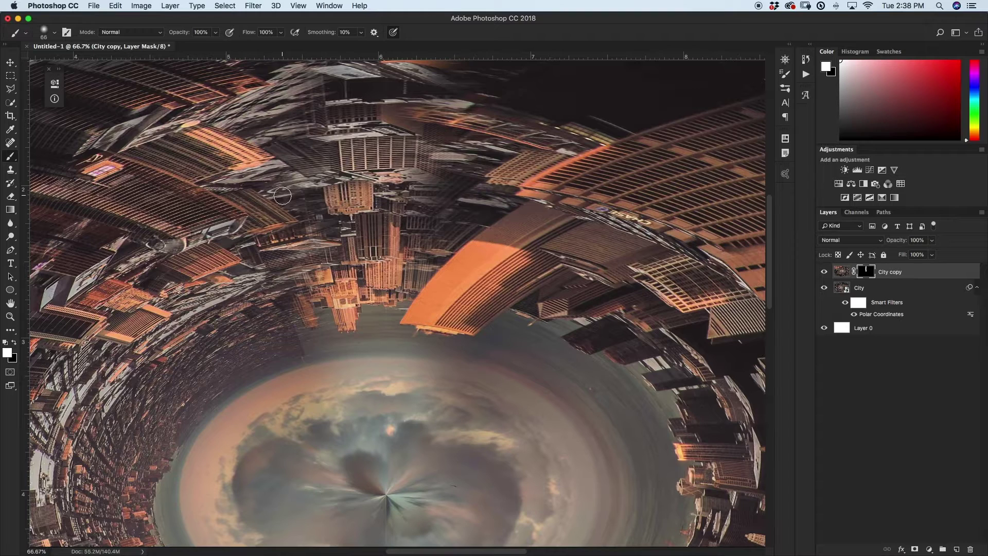
mouse_move(299, 206)
left_mouse_down()
mouse_move(303, 213)
mouse_move(288, 193)
mouse_move(303, 192)
mouse_move(296, 181)
left_mouse_up()
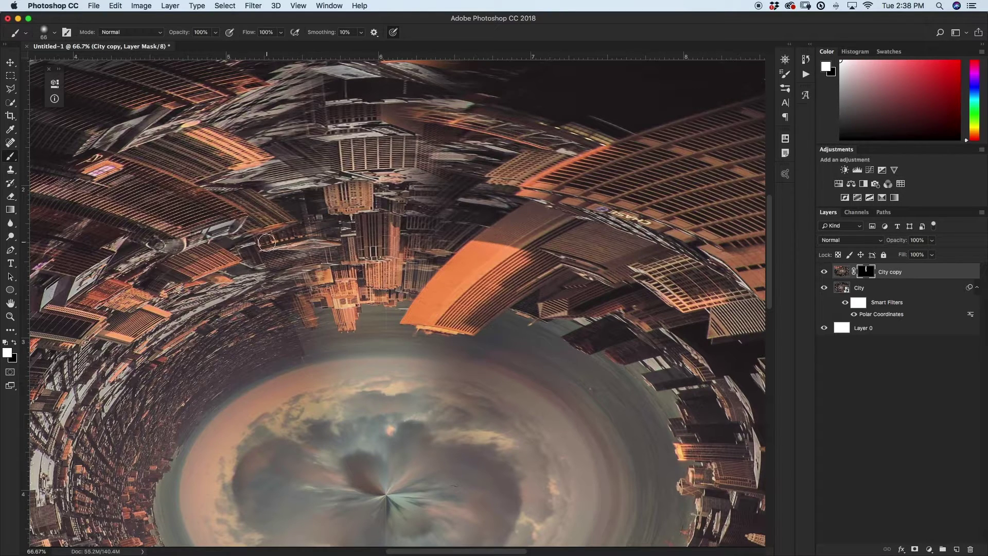
mouse_move(468, 178)
left_mouse_down()
mouse_move(431, 203)
mouse_move(479, 195)
mouse_move(440, 284)
left_mouse_up()
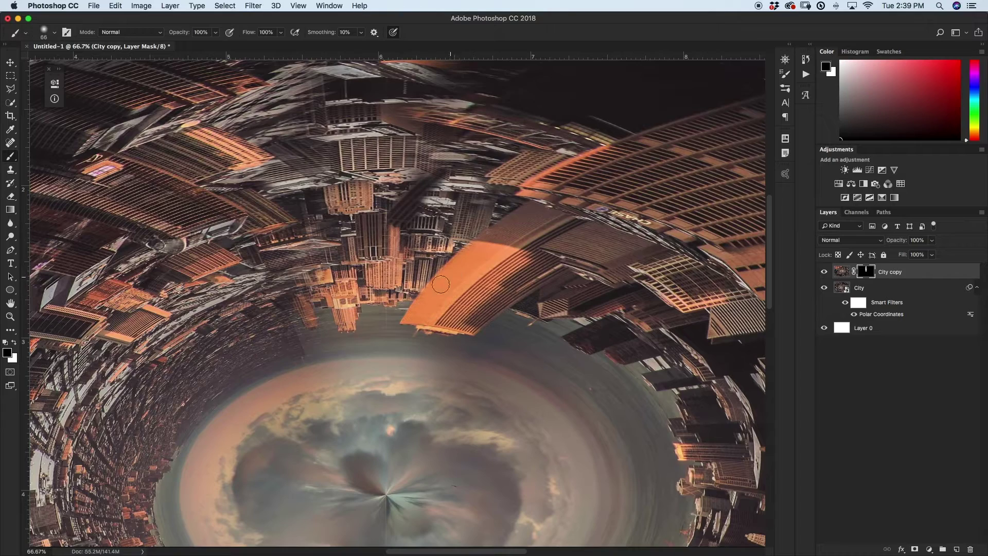
key("x")
mouse_move(399, 218)
left_mouse_down()
mouse_move(499, 153)
mouse_move(467, 145)
mouse_move(343, 158)
mouse_move(285, 145)
mouse_move(382, 142)
left_mouse_up()
- Refine the mask near the image's upper edge to reveal the copy's orange tower with yellow spires and the dark buildings right of it
key("super+minus")
key("super+minus")
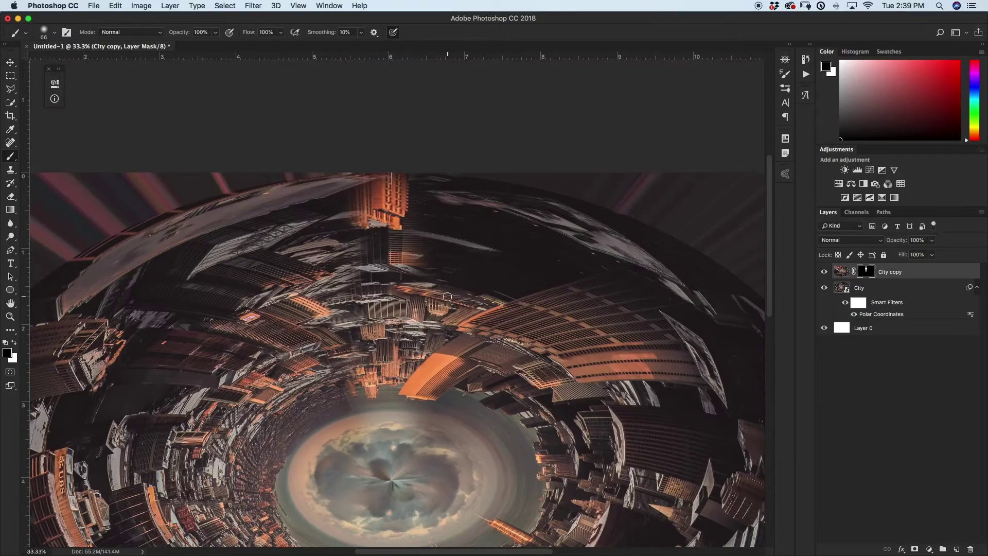
mouse_move(337, 262)
left_mouse_down()
mouse_move(308, 237)
mouse_move(355, 211)
mouse_move(340, 196)
mouse_move(331, 217)
mouse_move(310, 214)
left_mouse_up()
key("x")
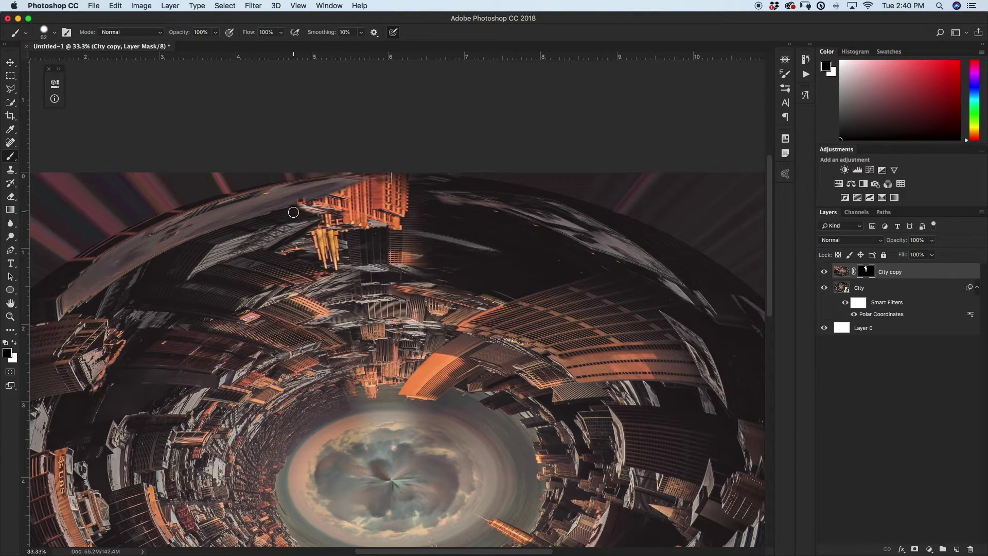
key("x")
mouse_move(433, 288)
left_mouse_down()
mouse_move(569, 280)
mouse_move(529, 267)
mouse_move(425, 329)
mouse_move(409, 236)
mouse_move(510, 226)
mouse_move(432, 211)
mouse_move(466, 207)
mouse_move(436, 217)
left_mouse_up()
- Refine the City copy mask to reveal the dark buildings between the orange tower and the large striped building, reducing the brush to 59 px
key("super+plus")
key("super+plus")
key("super+minus")
left_click_drag(331, 448, 348, 385)
key("x")
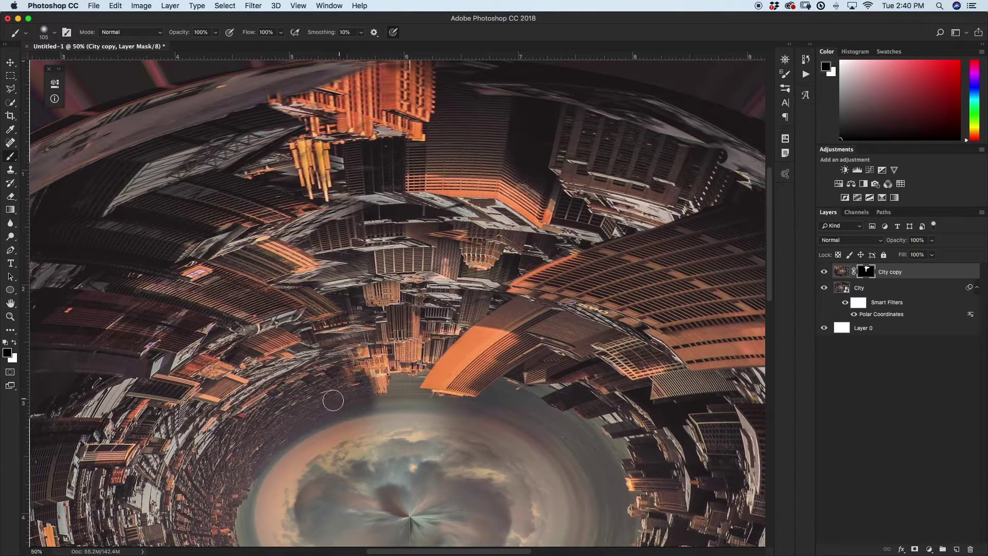
key("bracketleft")
key("bracketleft")
key("bracketleft")
key("bracketleft")
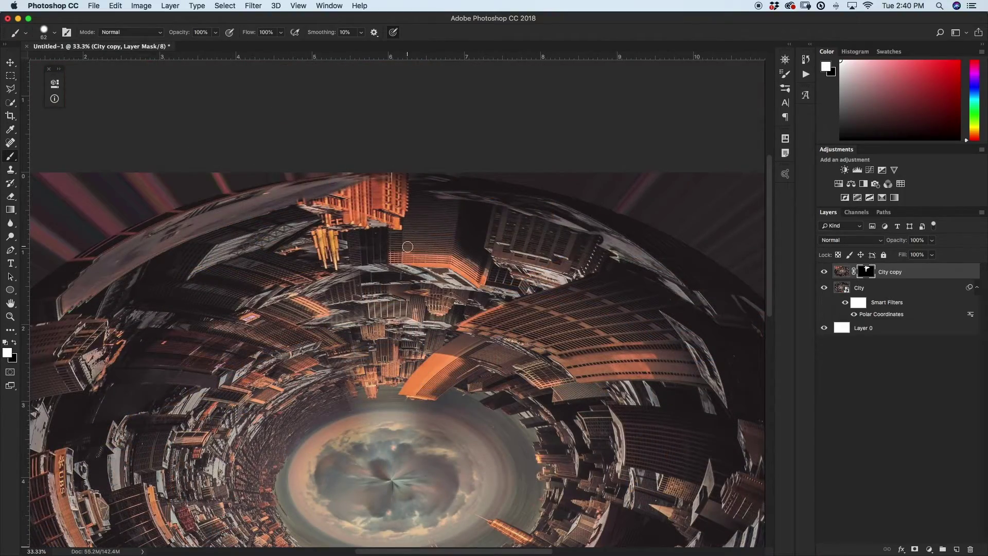
key("super+equal")
key("super+equal")
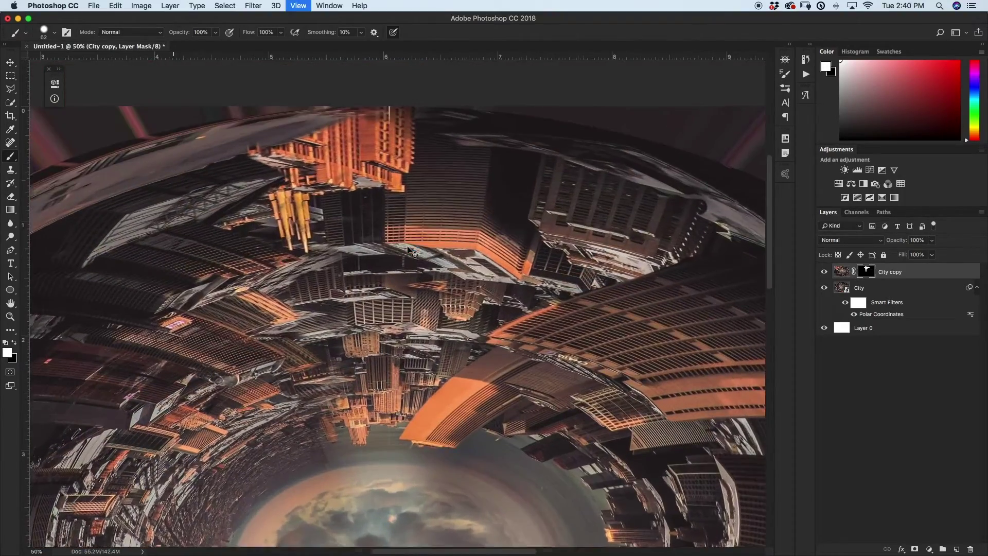
key("super+minus")
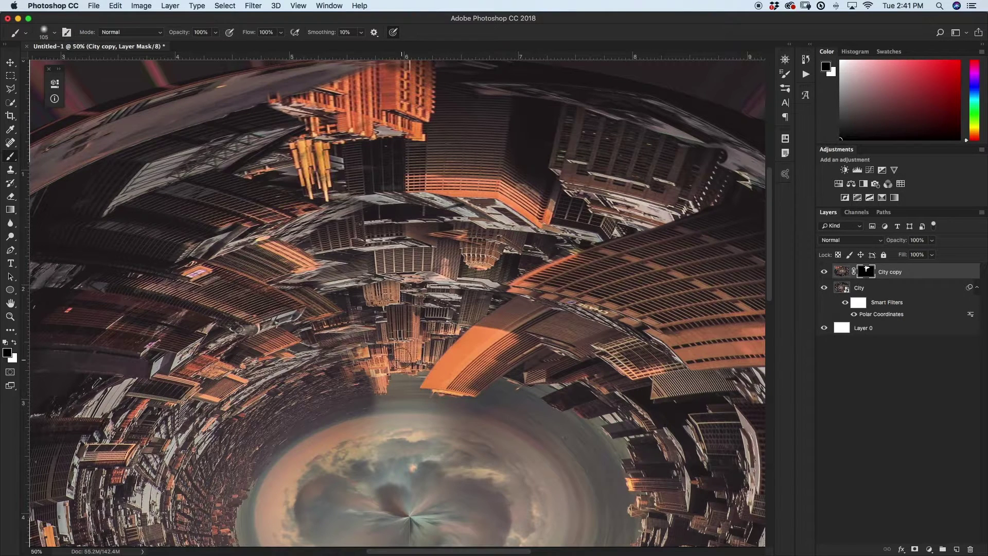
- Unlink the City copy layer from its mask and select the layer's image for editing
left_click(855, 274)
left_click(843, 275)
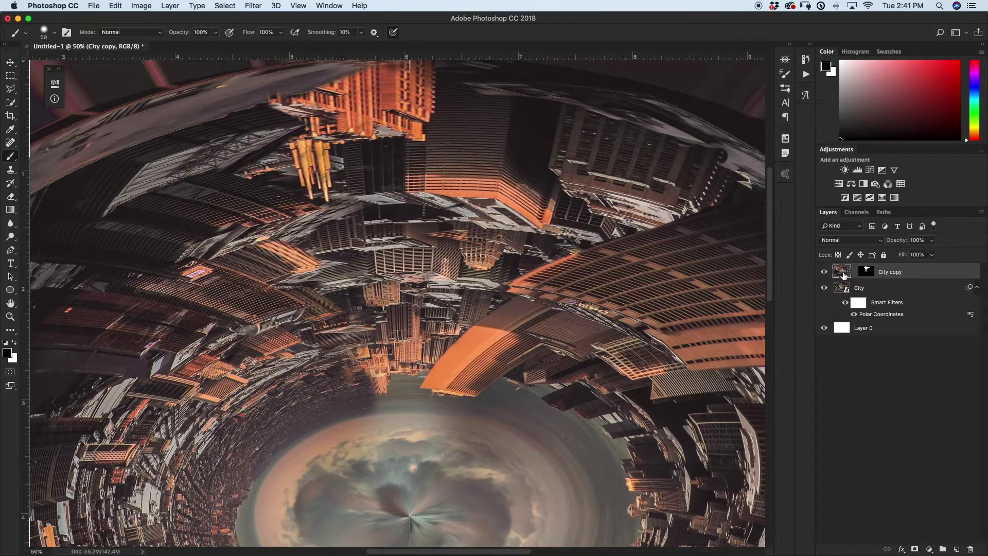
key("super+minus")
key("super+minus")
key("super+minus")
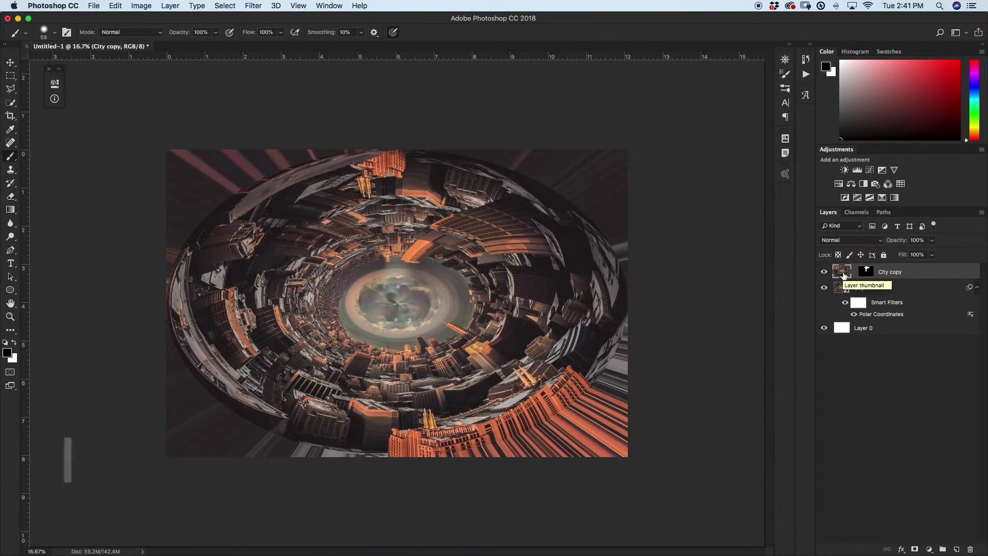
- Rotate the City copy image inside its mask to about -153° and shift it to about X 2631 px, Y 1860 px
key("v")
left_click_drag(639, 142, 446, 150)
left_click_drag(707, 295, 553, 126)
left_click_drag(614, 92, 352, 113)
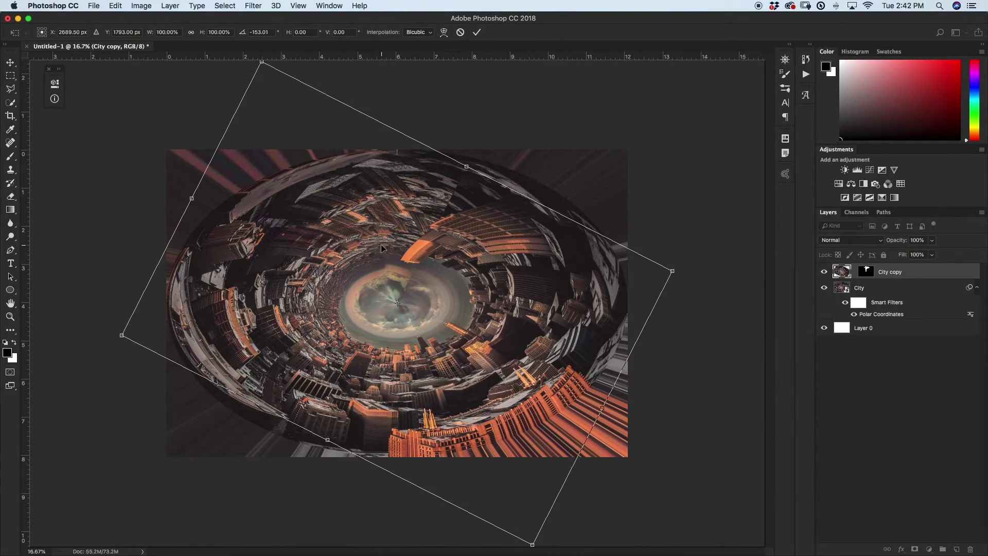
key("super+equal")
key("super+equal")
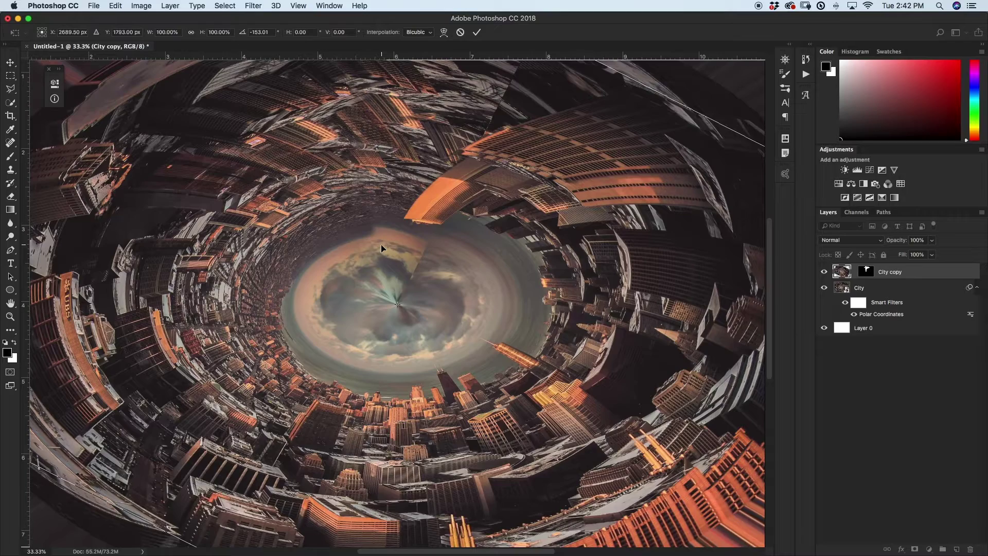
mouse_move(519, 249)
left_mouse_down()
mouse_move(506, 274)
mouse_move(509, 260)
left_mouse_up()
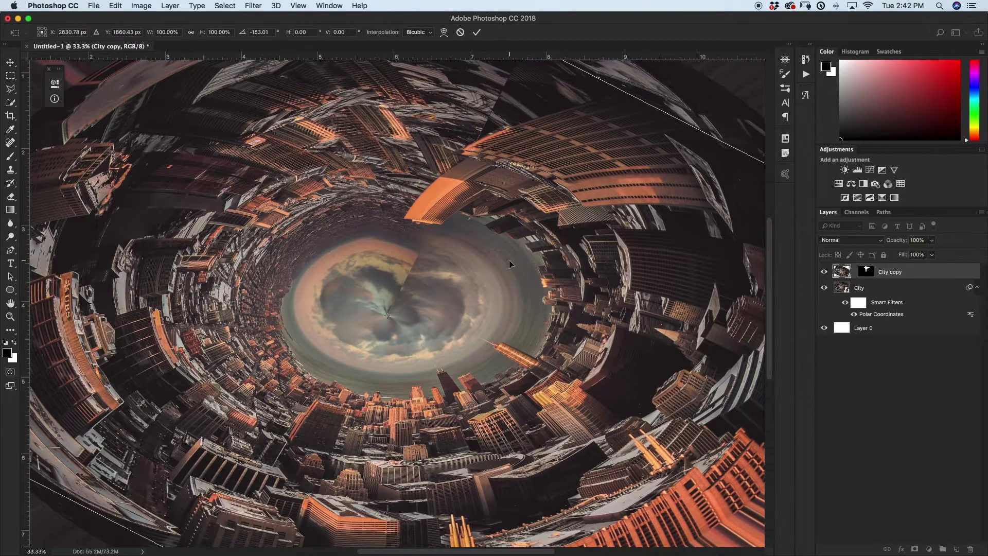
- Adjust the rotation and position of the City copy image until its sky circle and buildings line up with the City layer, and apply the transform
key("super+minus")
key("super+minus")
left_click_drag(671, 299, 706, 371)
left_click_drag(652, 352, 647, 357)
left_click_drag(690, 391, 667, 293)
left_click_drag(612, 320, 609, 312)
left_click_drag(746, 246, 669, 193)
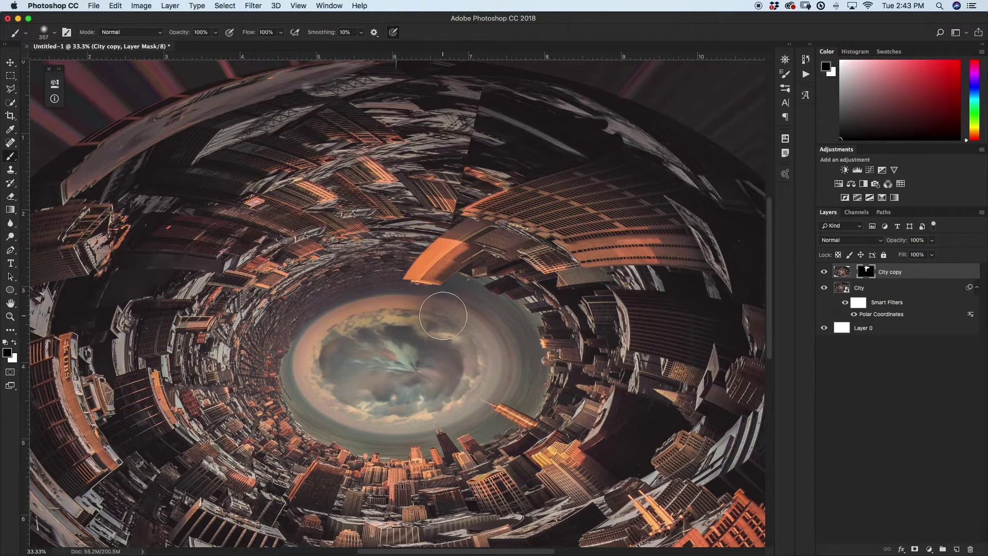
- Blend the copy's hard edge in the sky and above the striped building by painting black on its mask with soft 357 px and 218 px brushes
mouse_move(452, 202)
left_mouse_down()
mouse_move(480, 137)
mouse_move(483, 99)
mouse_move(475, 133)
mouse_move(430, 128)
mouse_move(431, 137)
left_mouse_up()
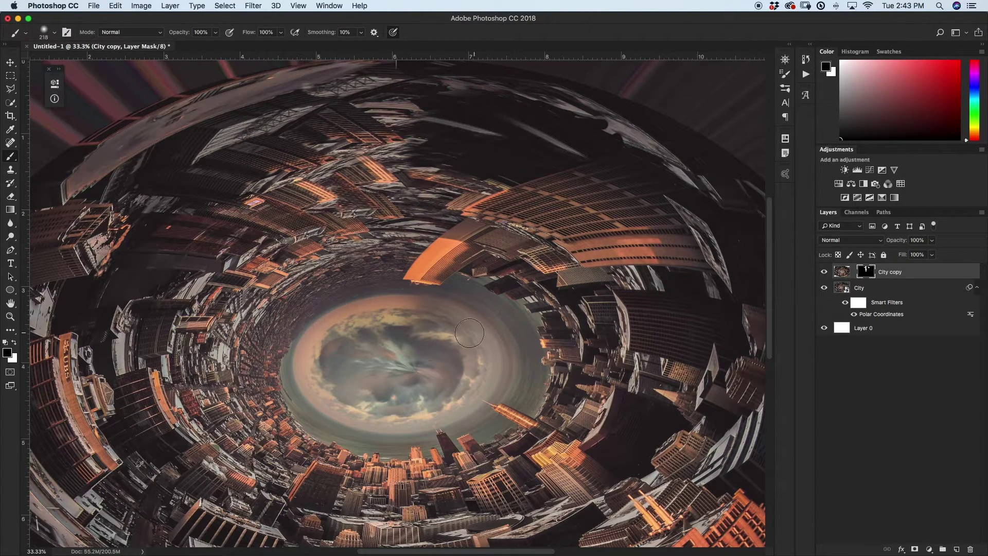
key("x")
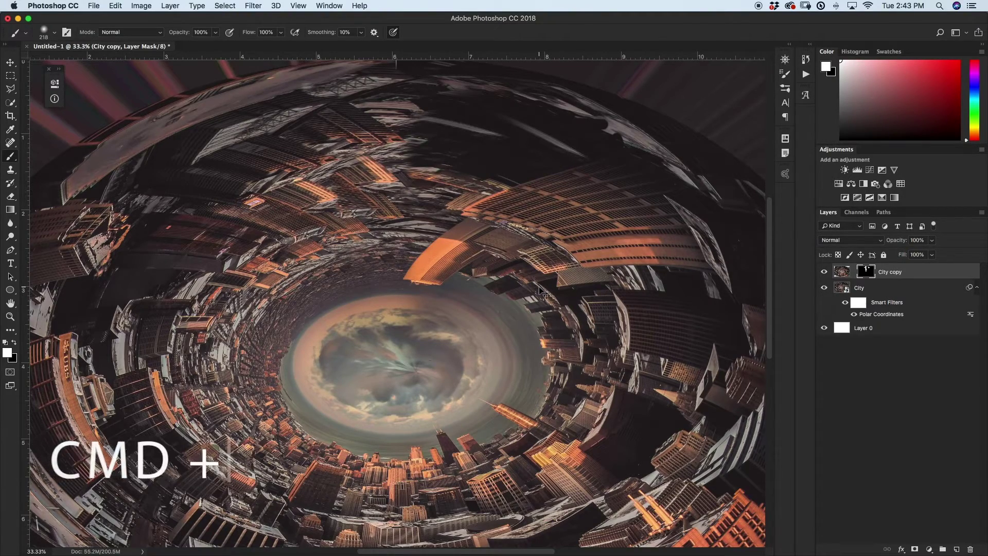
key("super+0")
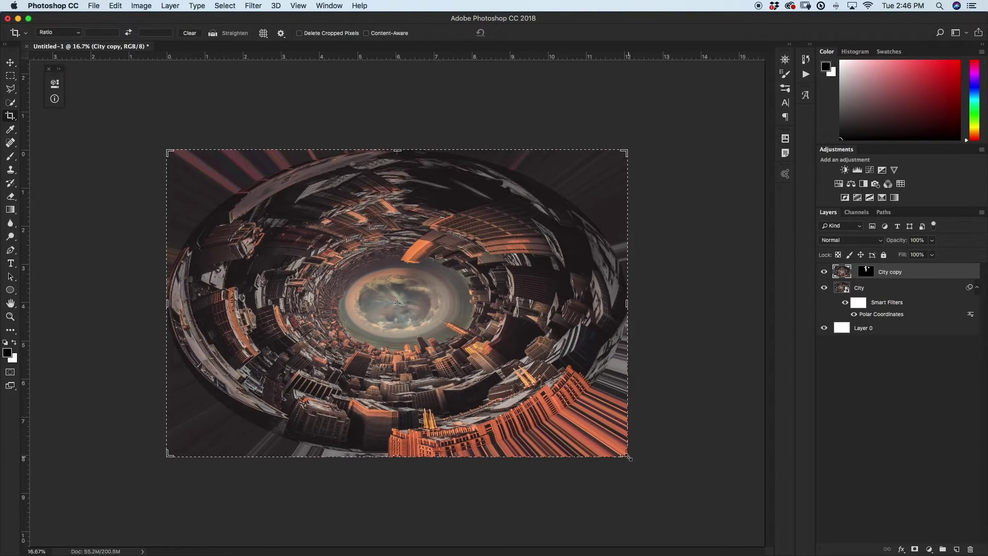
- Crop the image around the sky circle to slightly more than half its width and height, excluding most of the stretched orange building
left_click_drag(628, 455, 510, 379)
left_click_drag(411, 307, 276, 211)
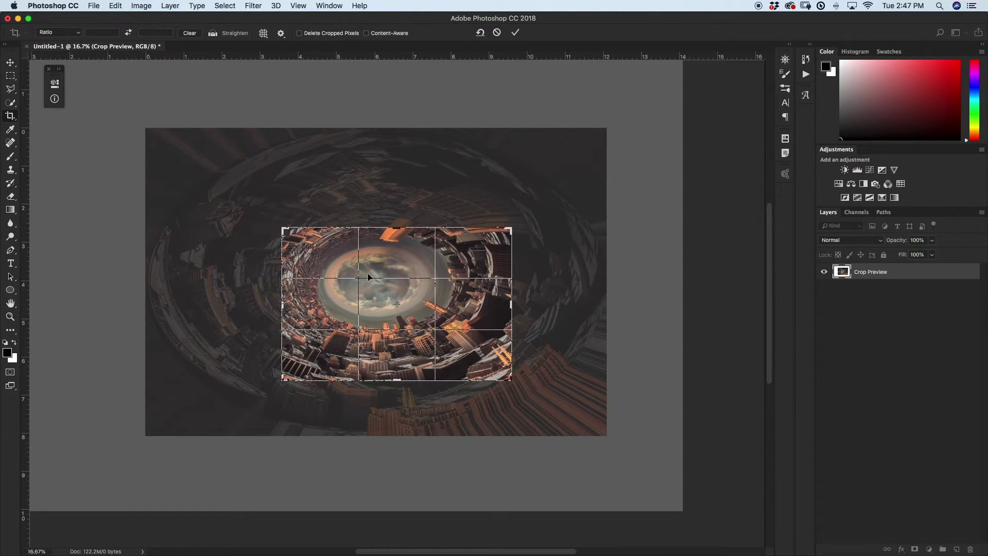
left_click_drag(512, 381, 534, 394)
mouse_move(469, 340)
left_mouse_down()
mouse_move(464, 330)
mouse_move(474, 359)
left_mouse_up()
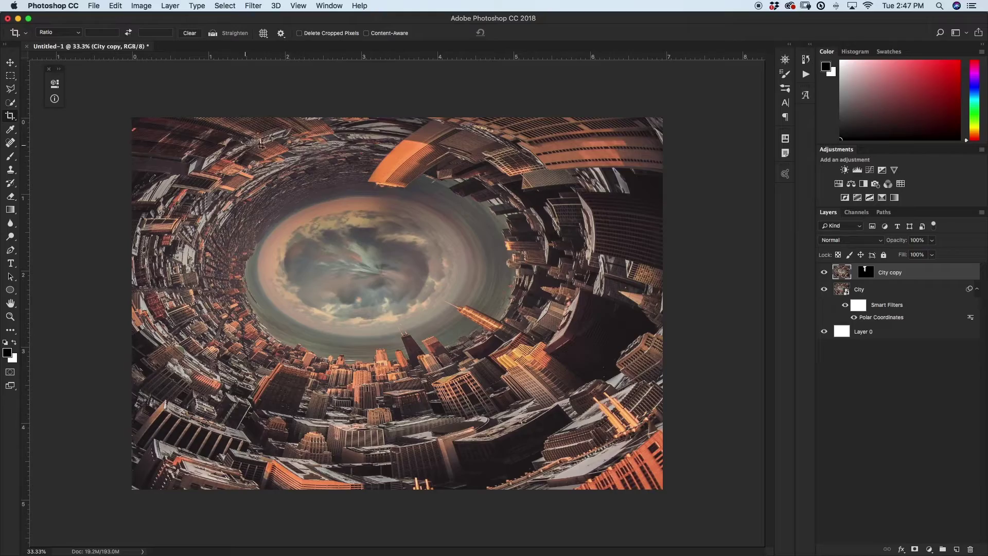
- Examine the cropped image up close for leftover seams in the lower skyline, the buildings around the sky circle and the upper edge
key("super+plus")
key("super+plus")
left_click_drag(239, 316, 297, 135)
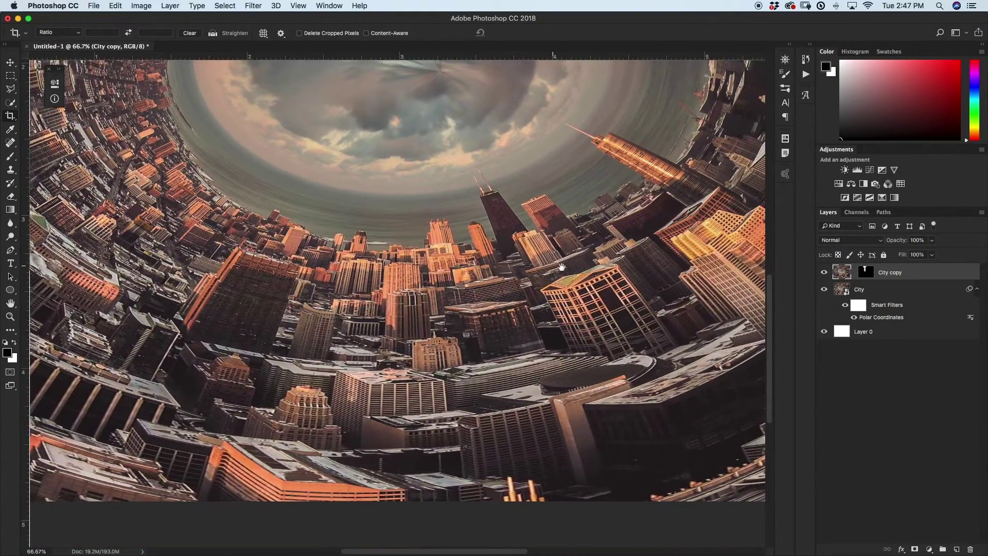
left_click_drag(559, 260, 302, 409)
scroll(302, 409, "up", 10)
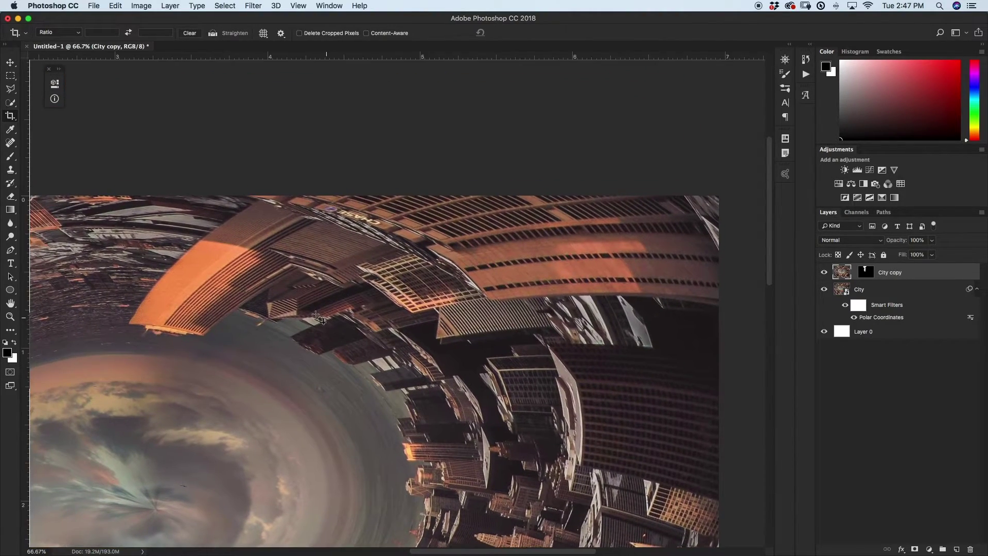
left_click_drag(316, 314, 573, 287)
left_click_drag(395, 275, 540, 273)
key("super+r")
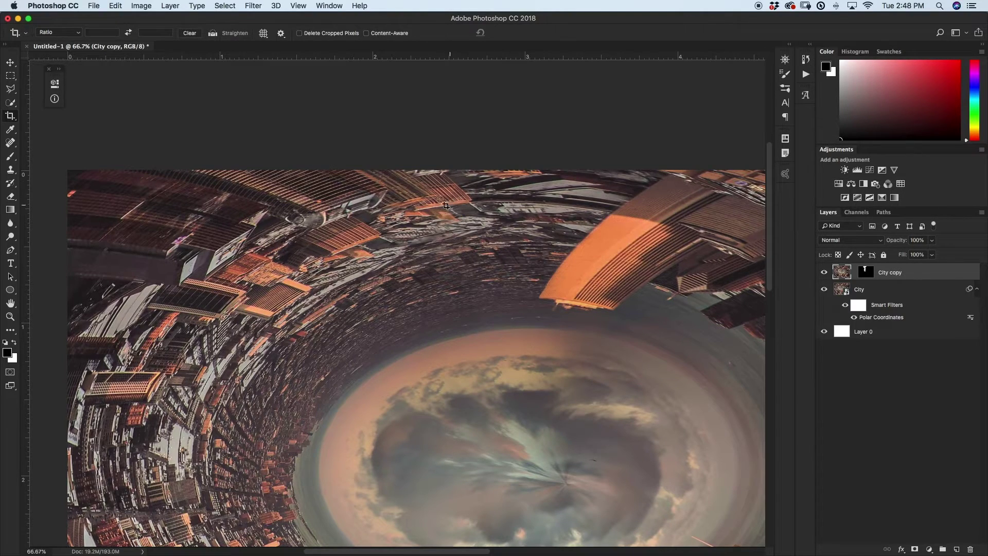
- Touch up the City copy mask around the small orange buildings near the image's upper edge with a soft brush reduced to 24 px
left_click(864, 272)
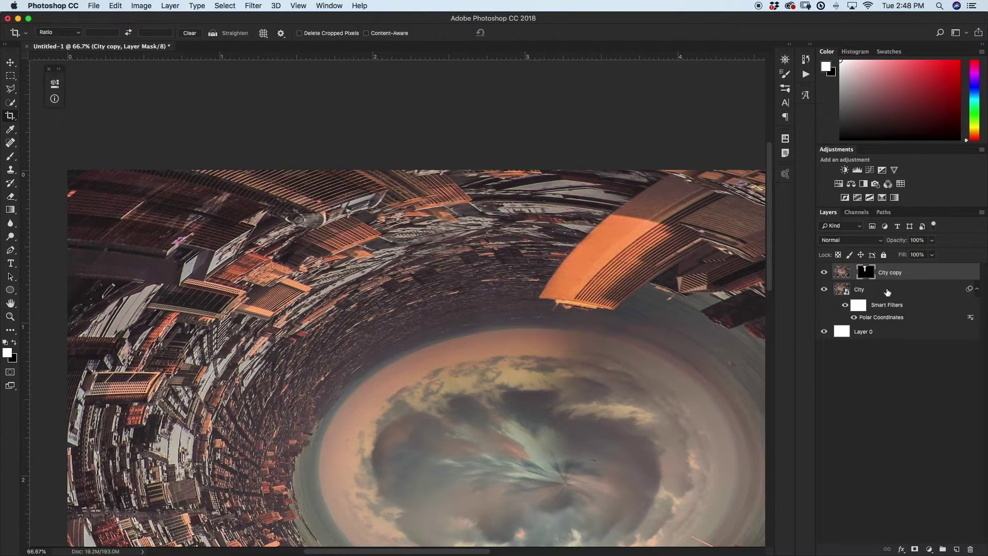
key("b")
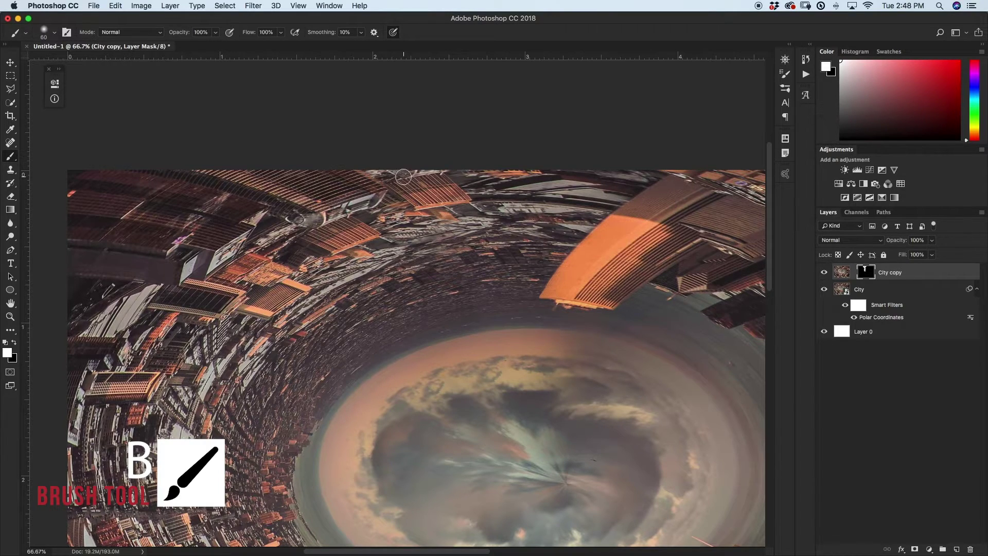
left_click_drag(384, 222, 366, 222, "ctrl+alt")
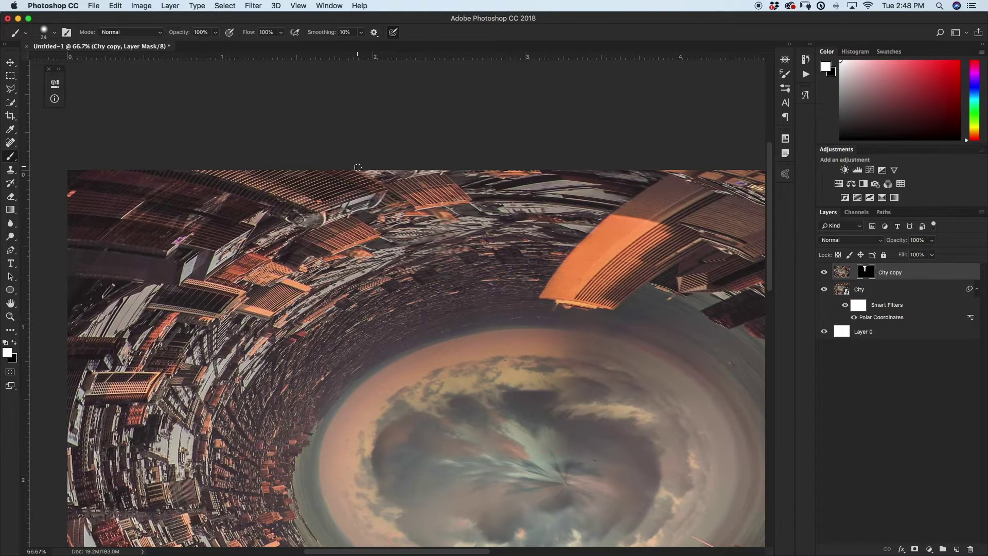
key("x")
left_click_drag(624, 288, 597, 183)
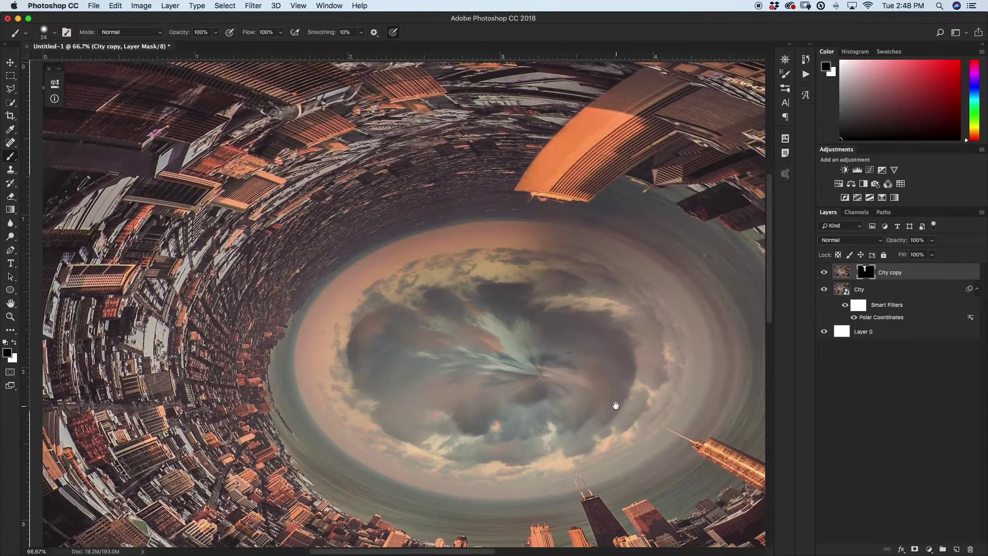
left_click_drag(616, 406, 536, 295)
left_click_drag(609, 388, 468, 434)
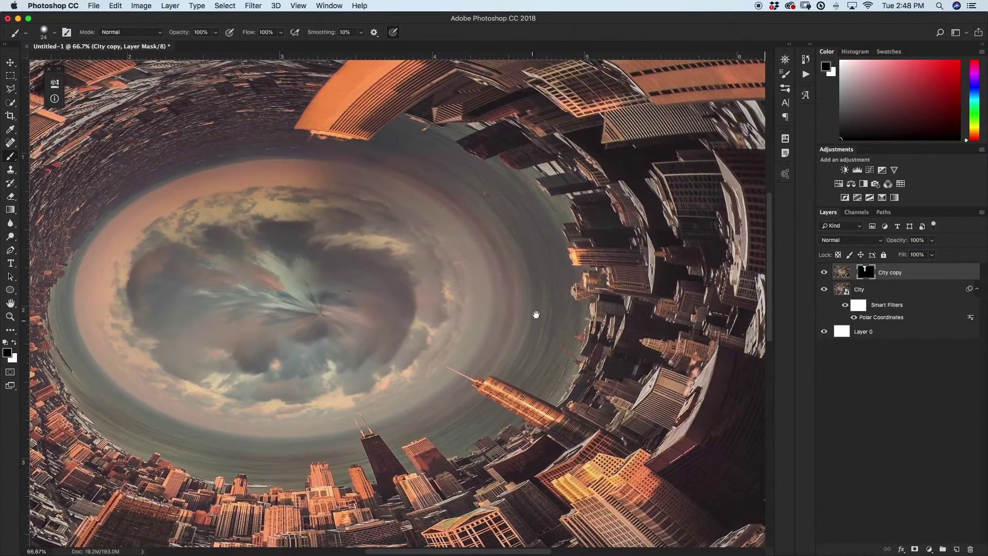
left_click_drag(536, 314, 611, 280)
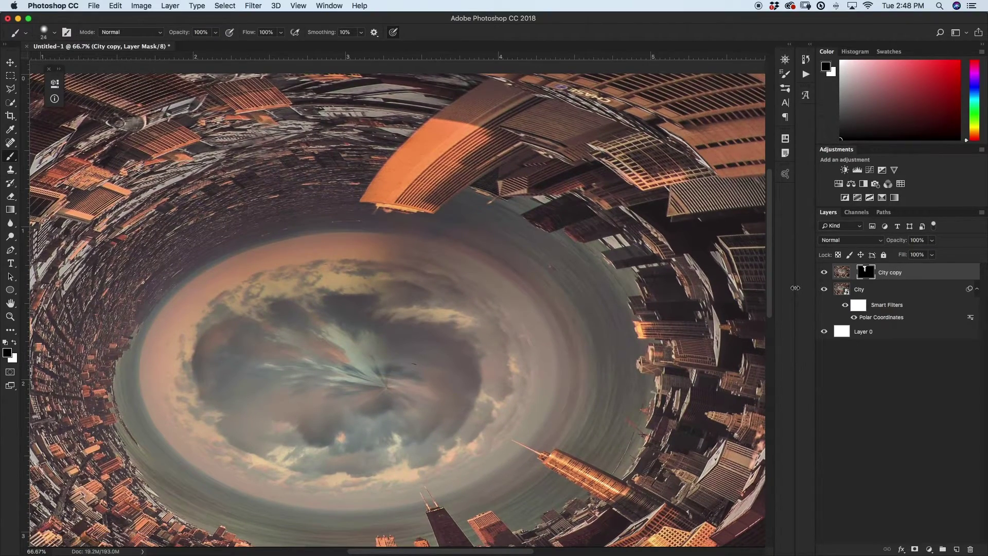
key("super+0")
key("super+minus")
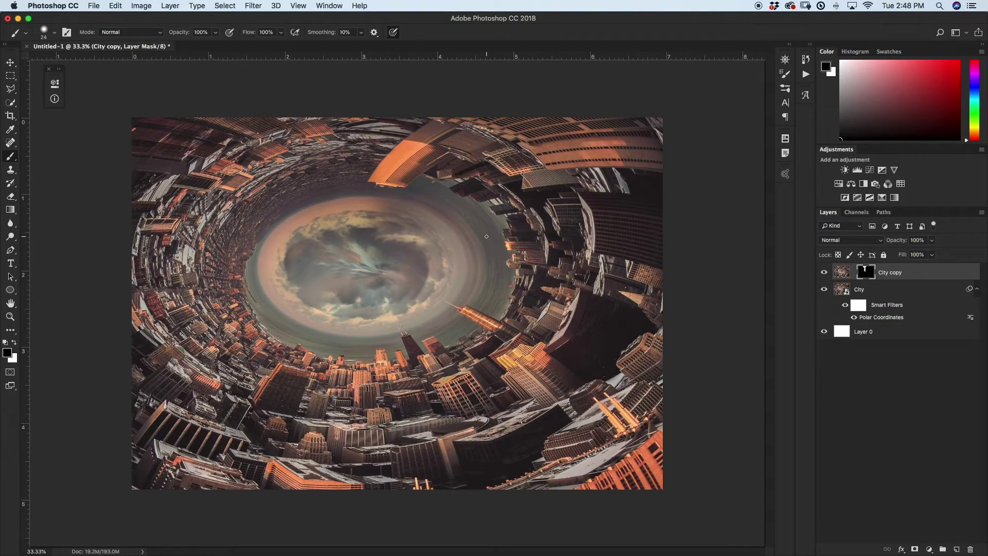
- Group the City copy and City layers and name the group Breakdown
left_click(887, 292)
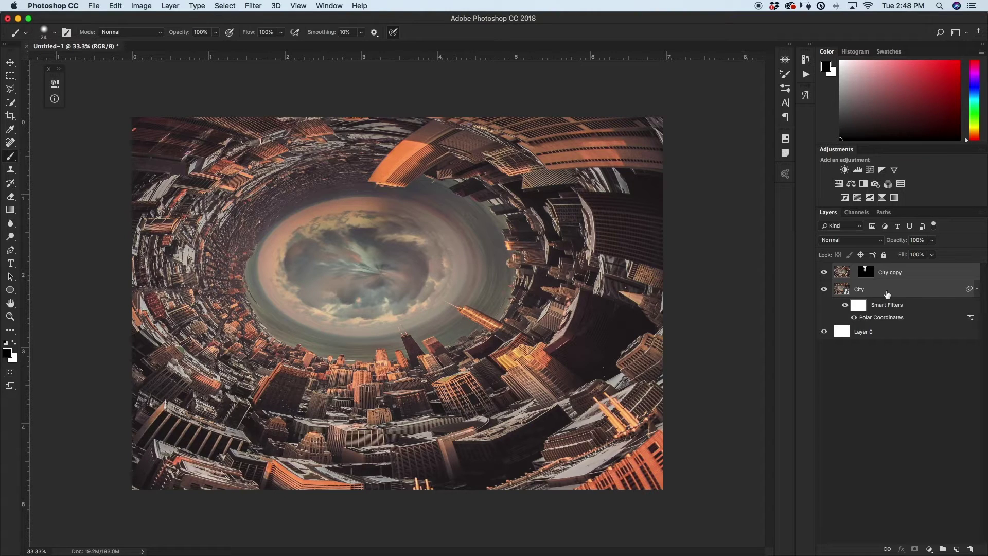
key("super+g")
double_click(870, 269)
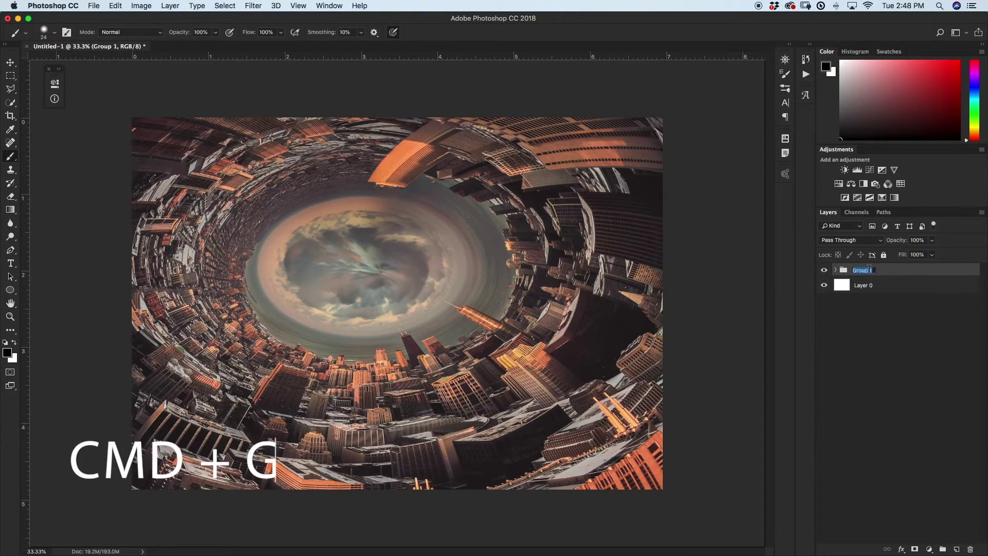
key("BackSpace")
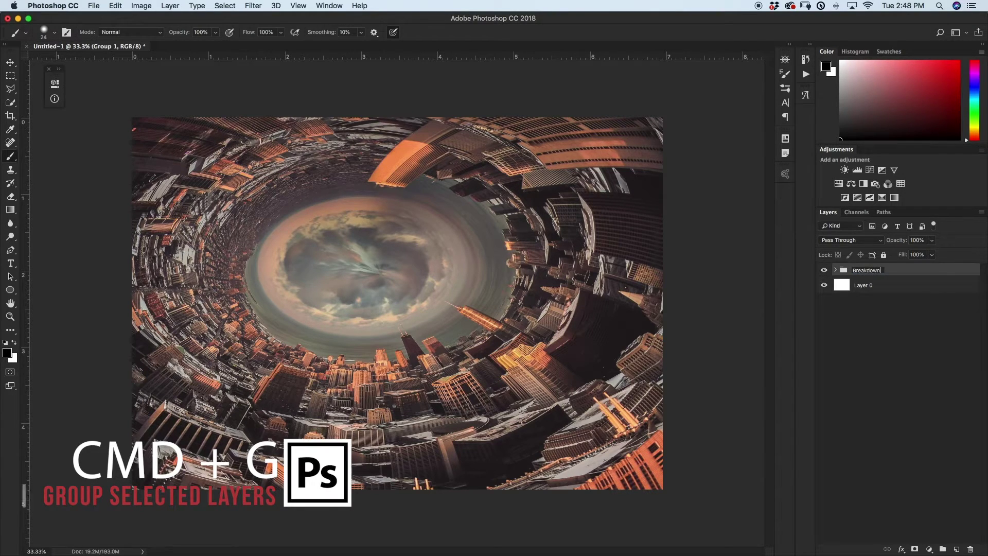
type("Breakdown")
key("Return")
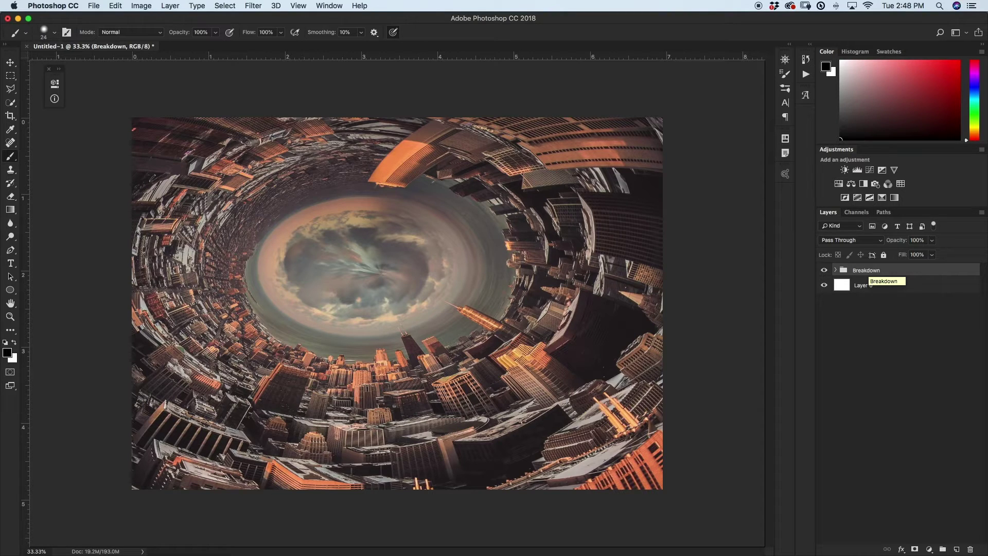
- Duplicate the Breakdown group, merge the duplicate into a single layer, and hide the original group
key("ctrl+j")
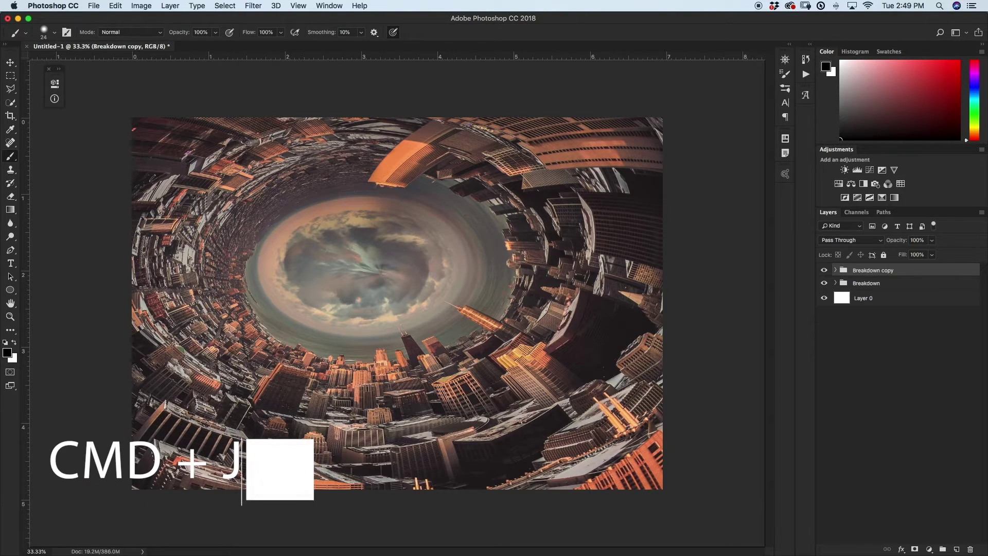
key("super+e")
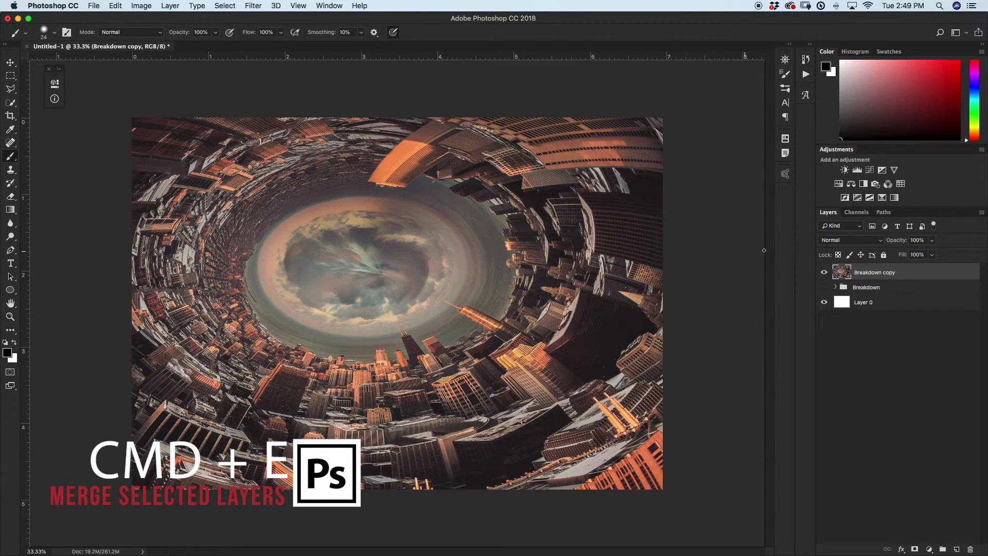
left_click(824, 272)
left_click(824, 272)
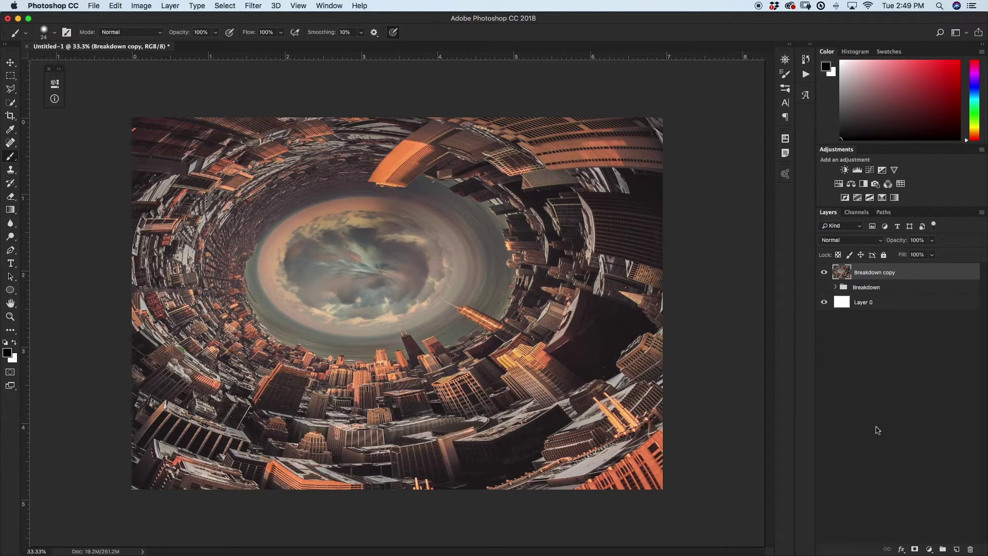
- Add a new empty layer above Breakdown copy and clip it to that layer
left_click(957, 550)
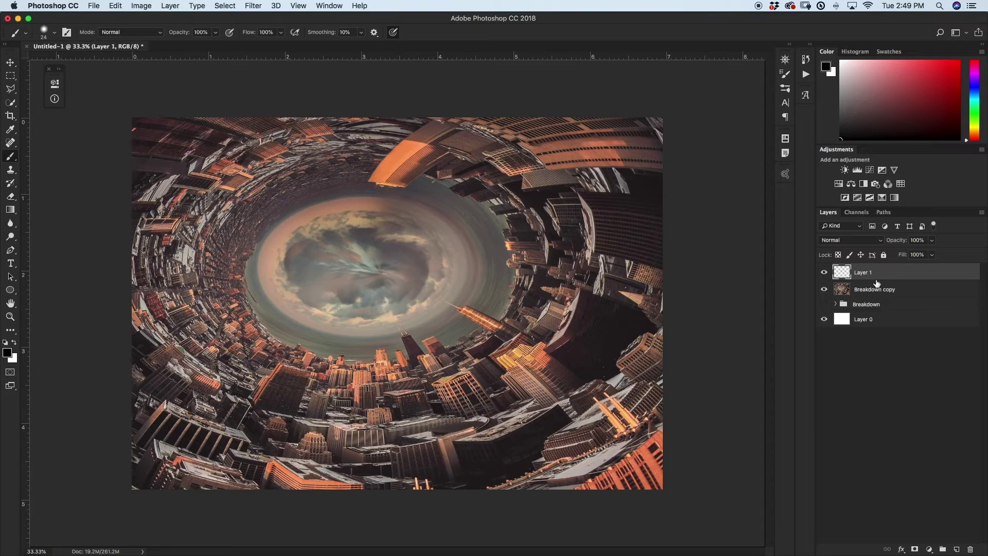
right_click(904, 278)
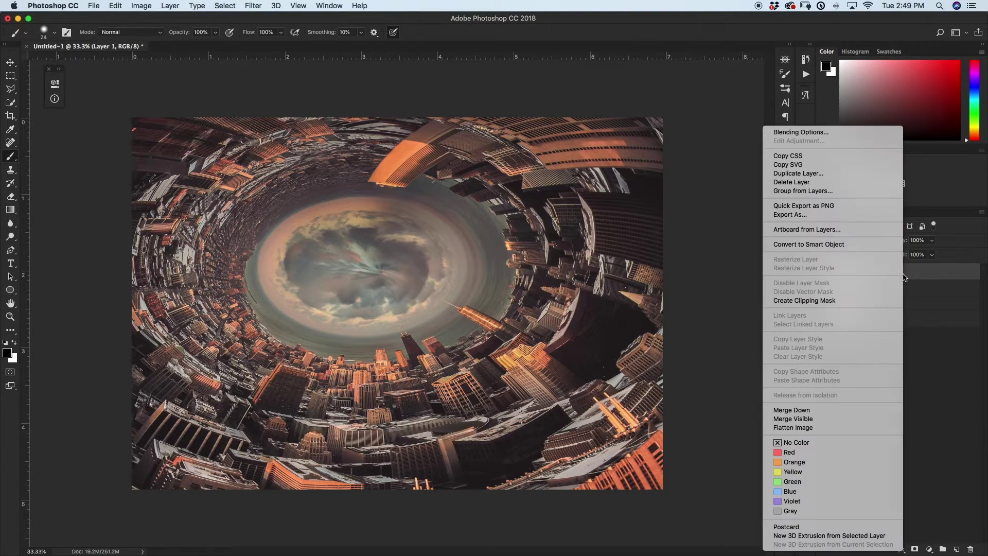
left_click(855, 300)
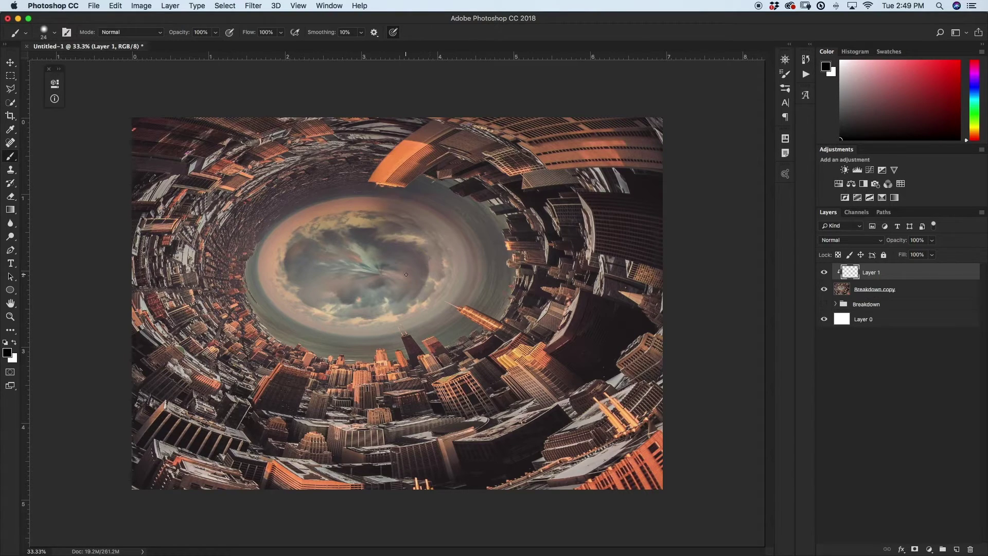
- Clone clean sky over the pinched streaks at the tunnel's center with a 218 px Clone Stamp brush, and reduce the brush to 73 px
key("s")
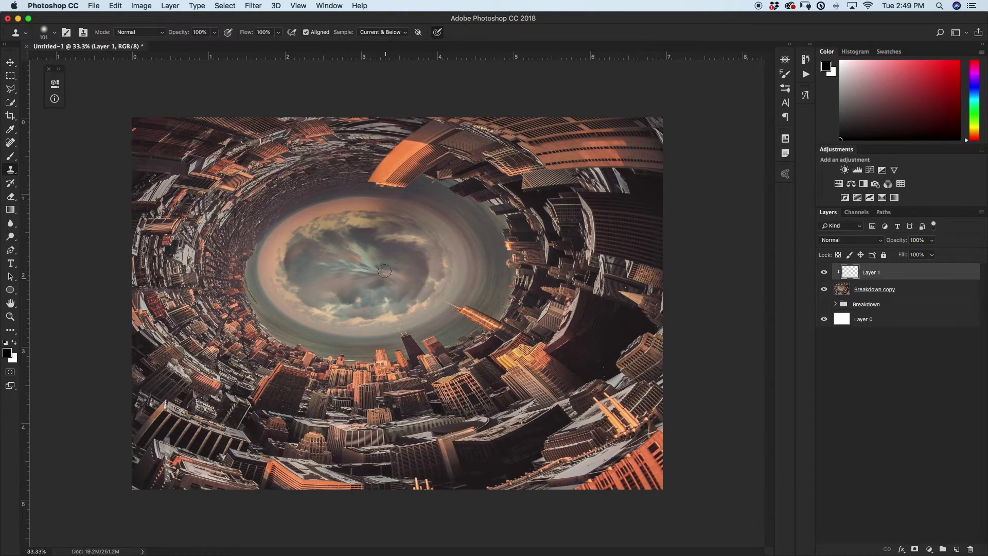
left_click(340, 280, "alt")
left_click_drag(369, 276, 385, 280)
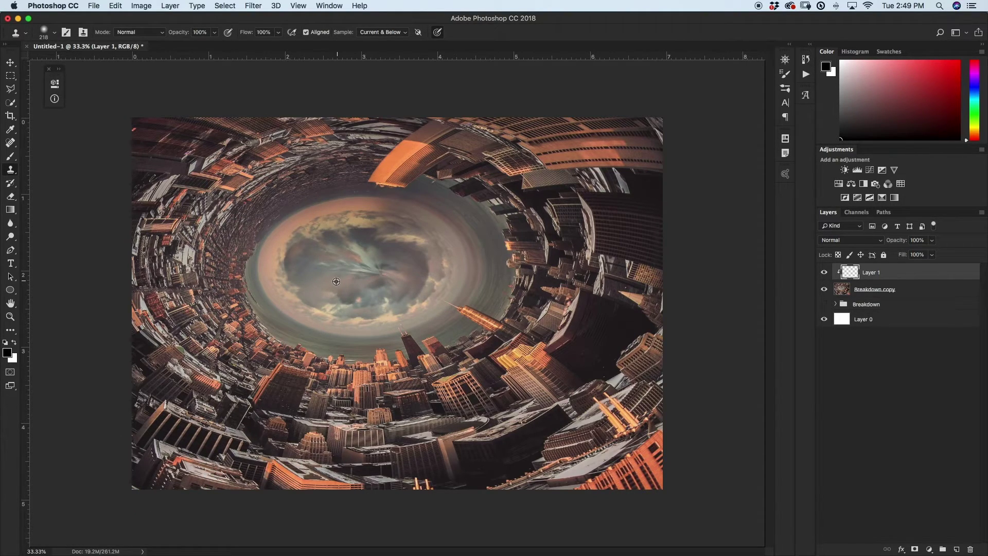
left_click(341, 282, "alt")
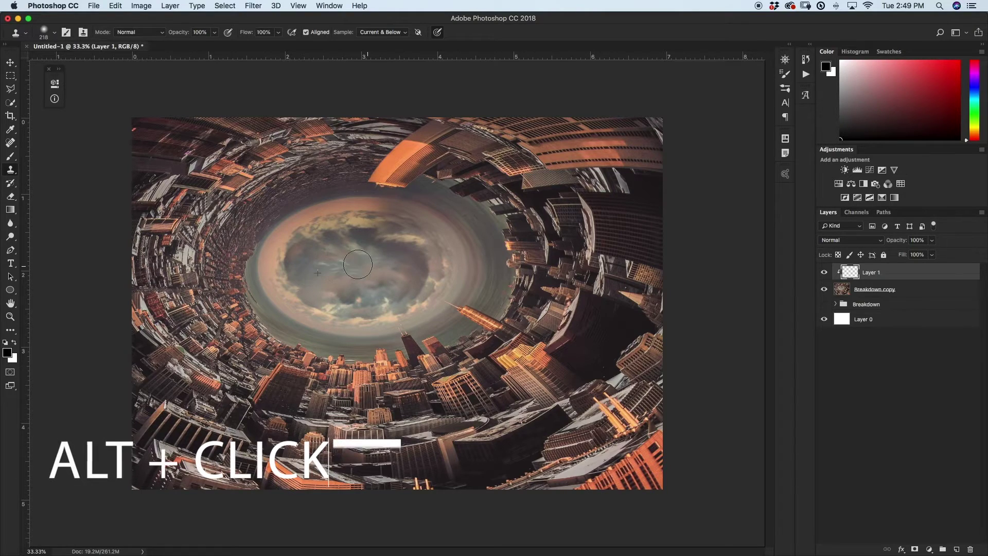
left_click(353, 290)
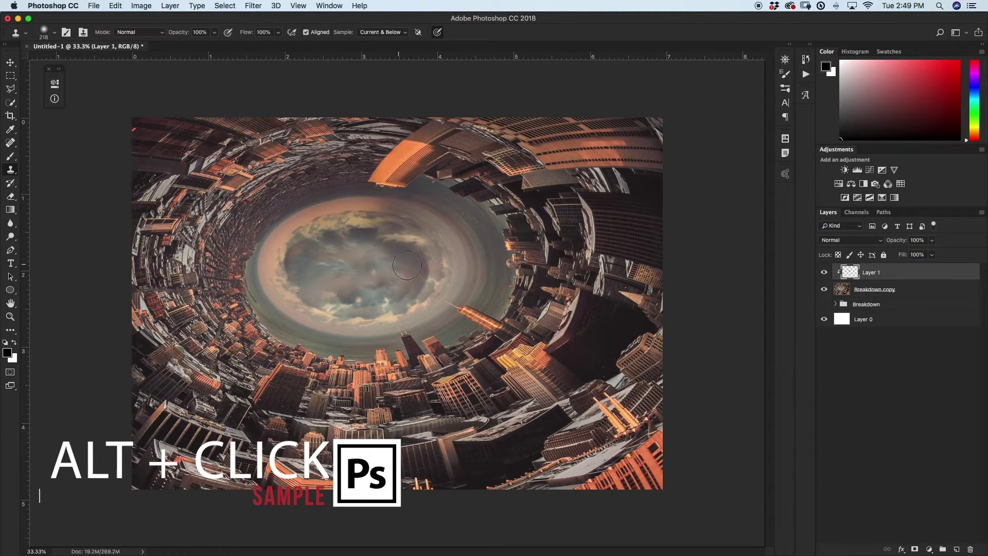
left_click(462, 288)
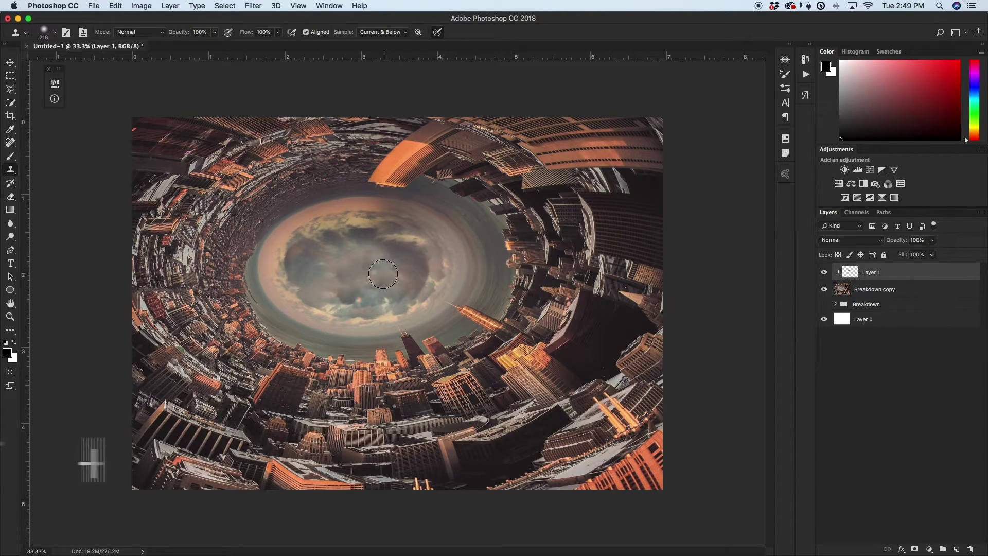
left_click_drag(537, 322, 512, 322)
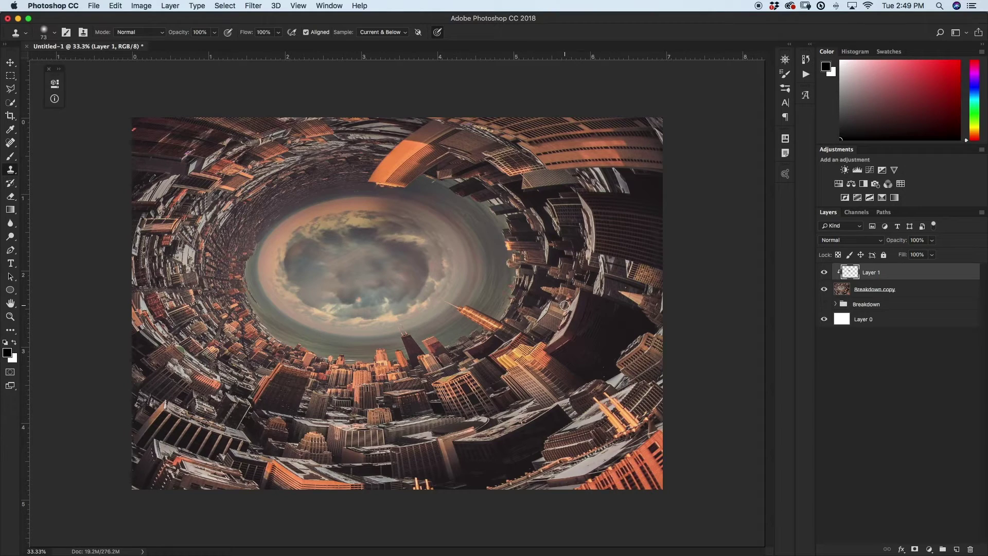
- Rename the clipped layer as CLONE and the Breakdown copy layer as Merged city
key("Return")
double_click(882, 290)
key("BackSpace")
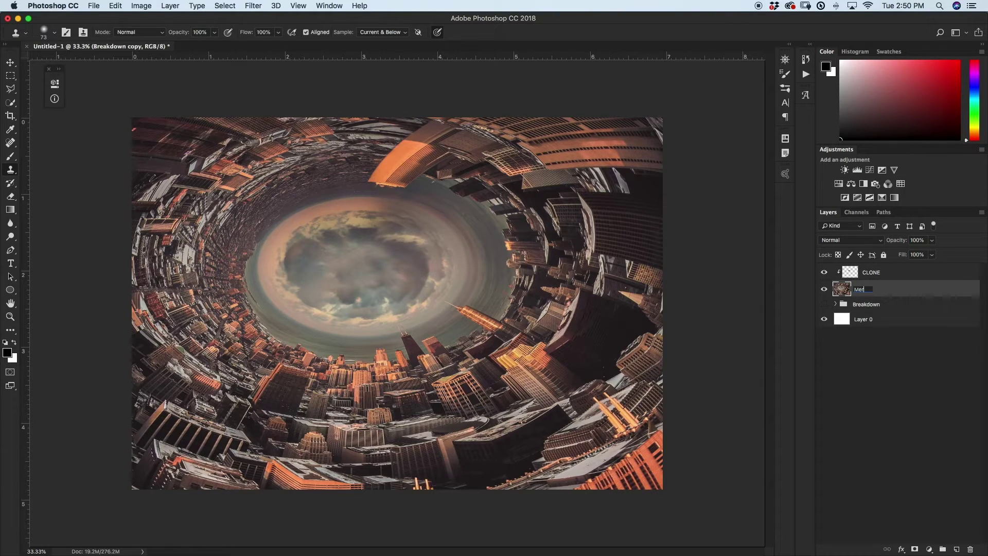
key("Return")
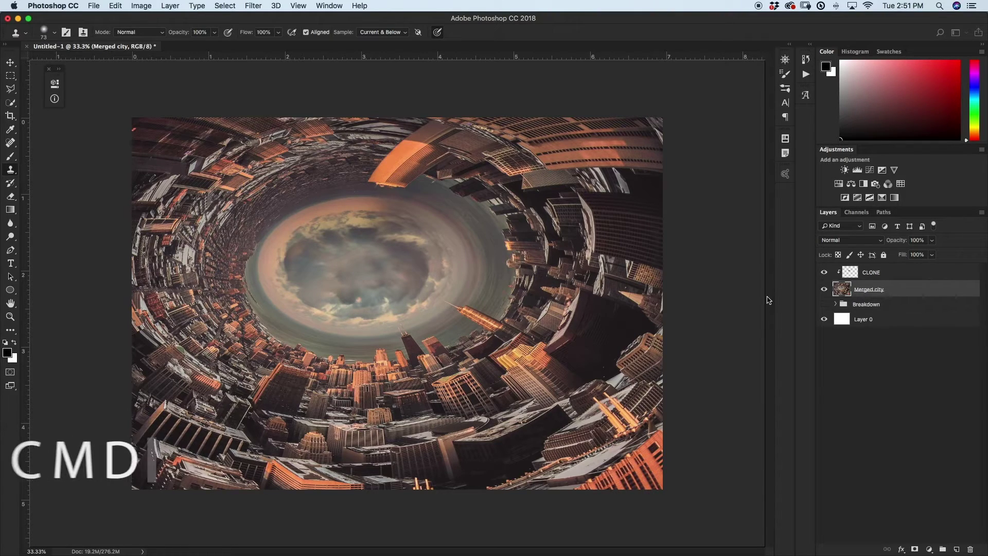
- Create a 12 x 18 inch portrait RGB document at 175 pixels/centimeter and place the original city skyline photo in it
key("super+n")
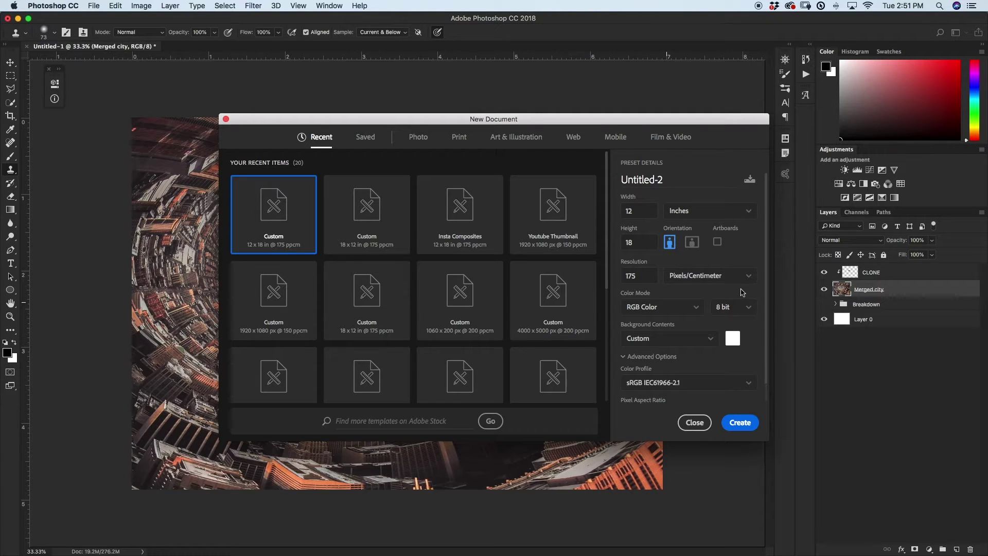
left_click(747, 417)
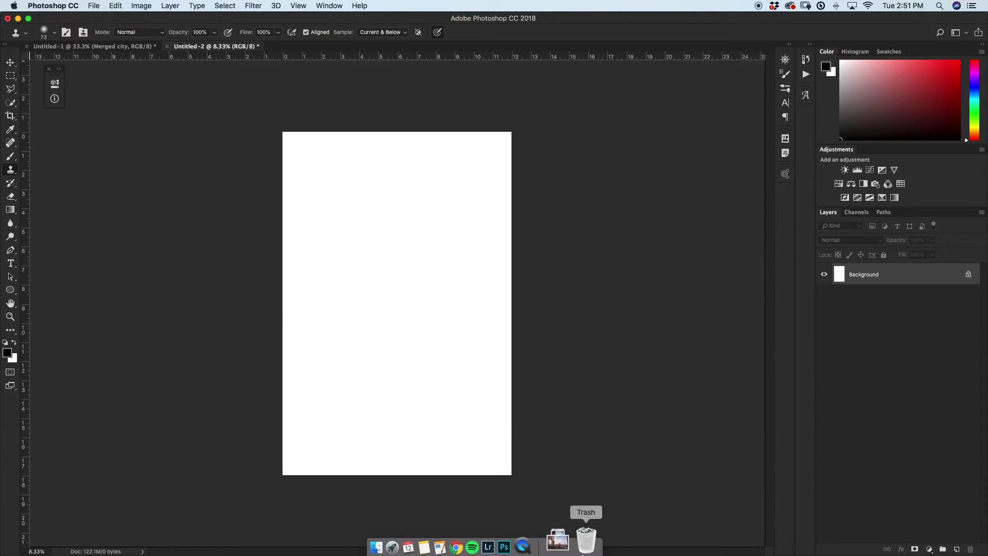
left_click(560, 543)
left_click_drag(587, 360, 411, 343)
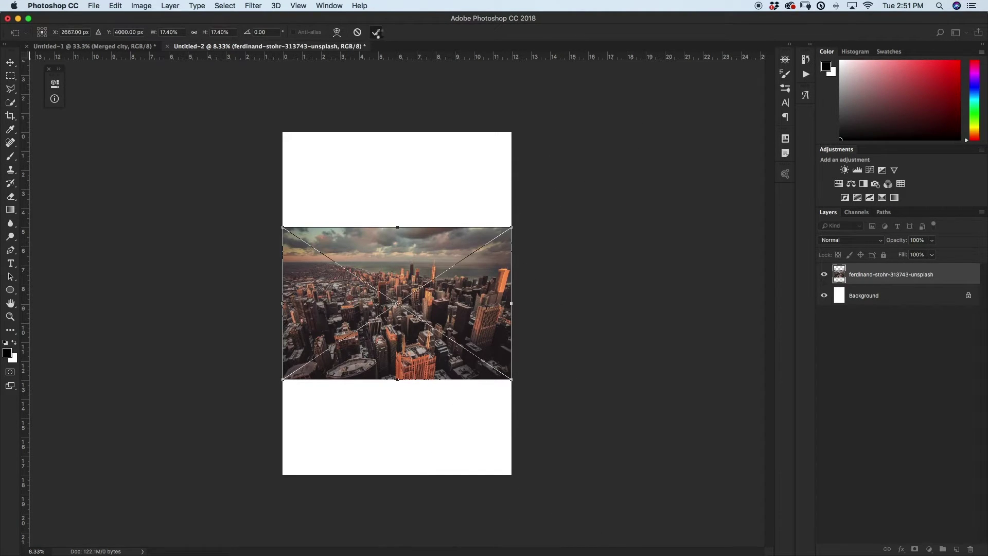
key("Return")
key("s")
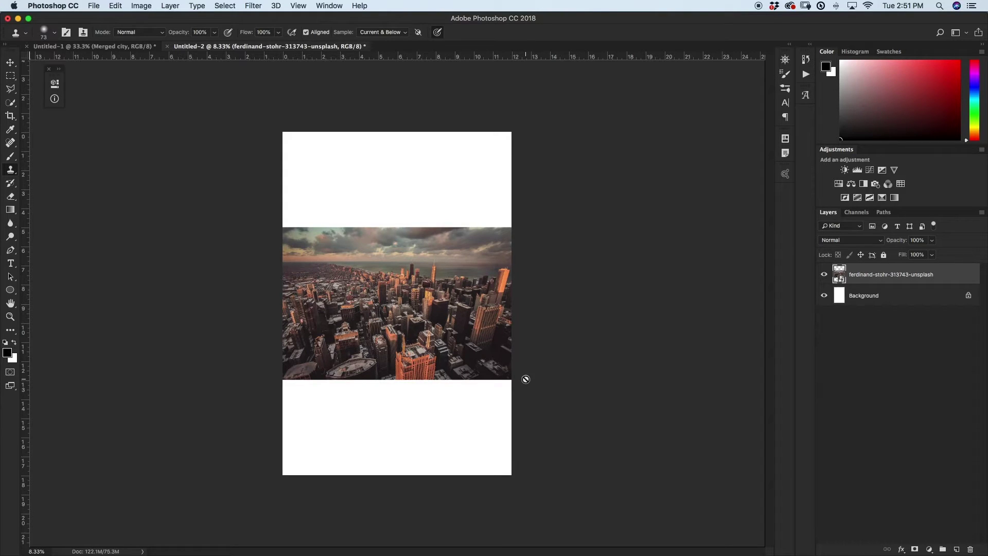
- Scale the placed skyline photo to about 25.7% and align its lower edge with the canvas's lower edge
key("v")
left_click_drag(513, 382, 622, 453)
left_click_drag(582, 399, 433, 349)
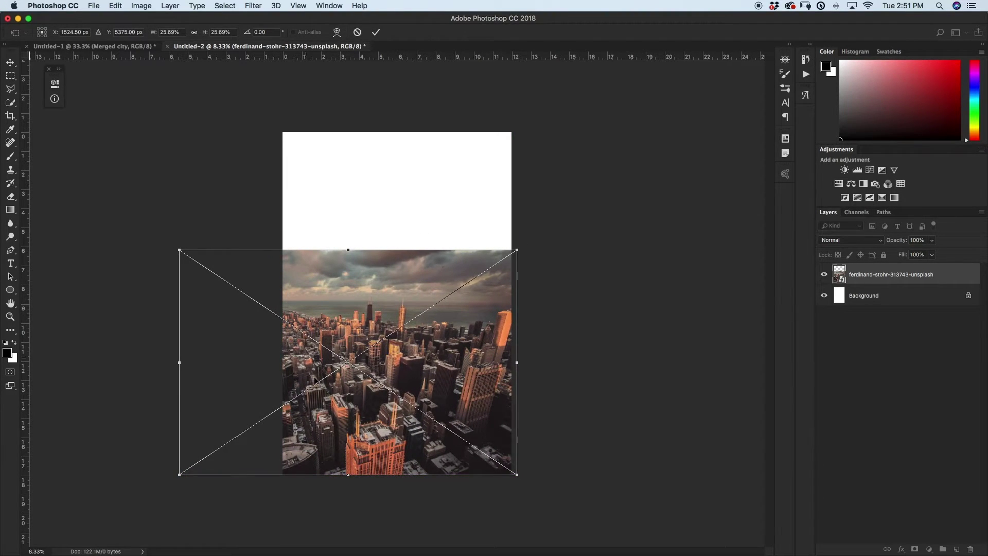
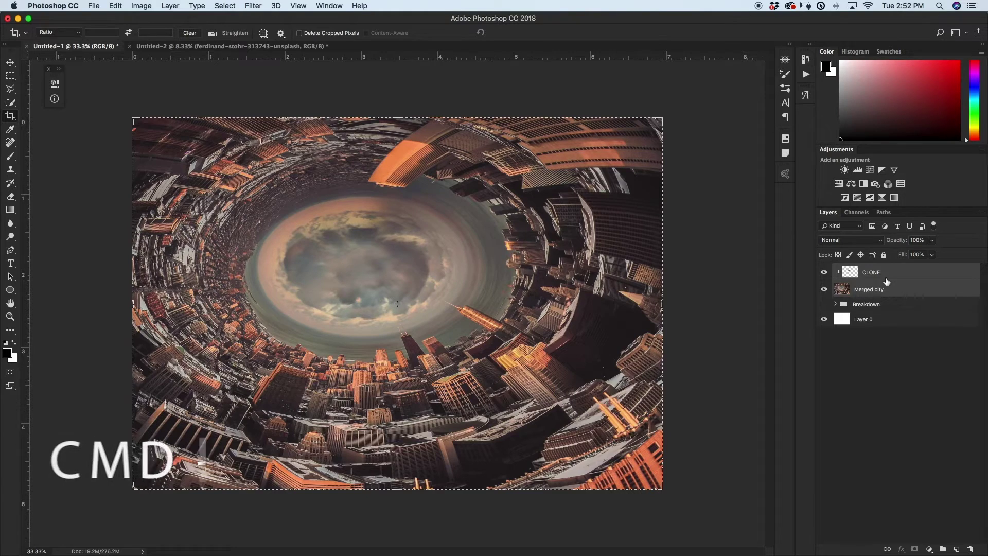
- Merge the CLONE and Merged city layers into one layer and rename it as Merged City
key("super+e")
double_click(869, 272)
key("BackSpace")
type("Merged City")
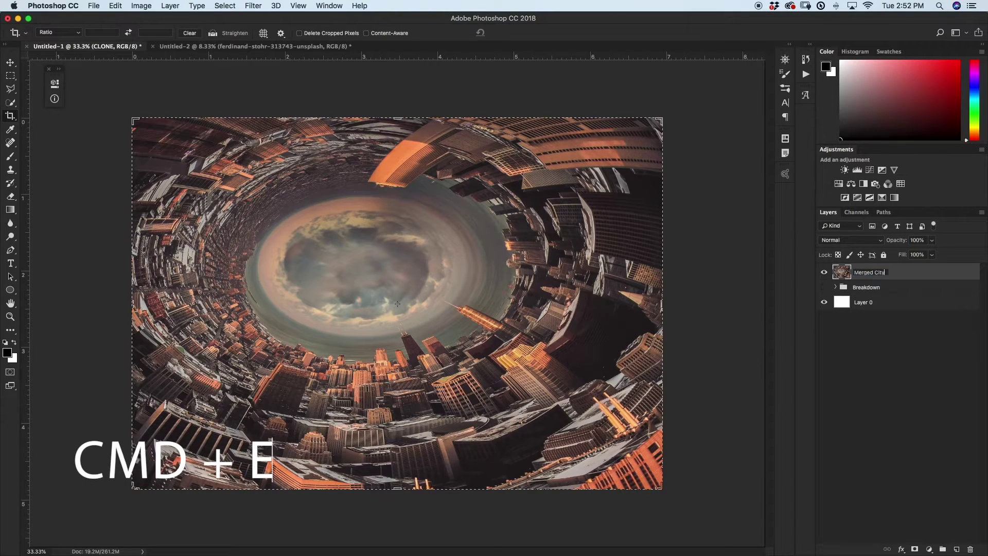
key("Return")
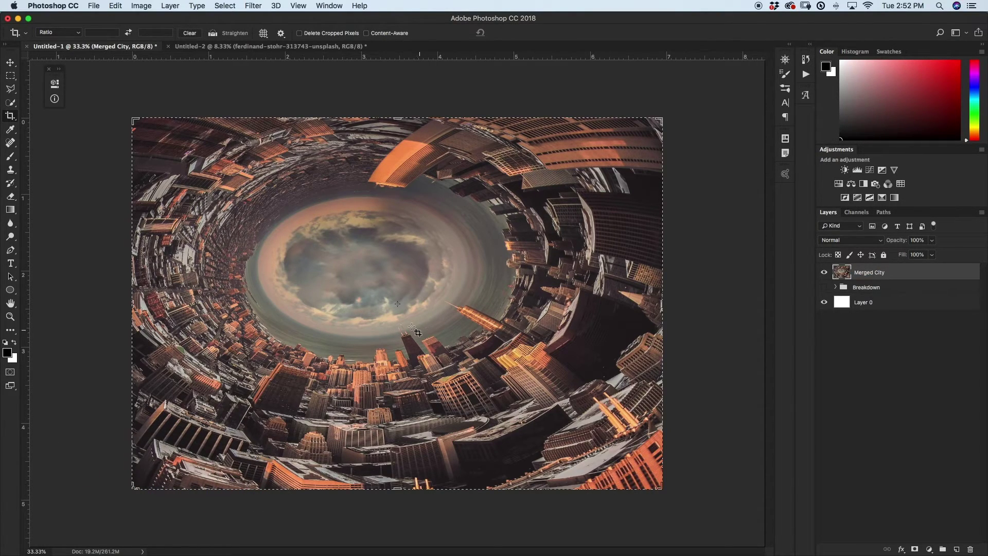
- Copy the Merged City layer into the portrait document and scale it to about 161.9%
key("v")
left_click_drag(343, 260, 310, 226)
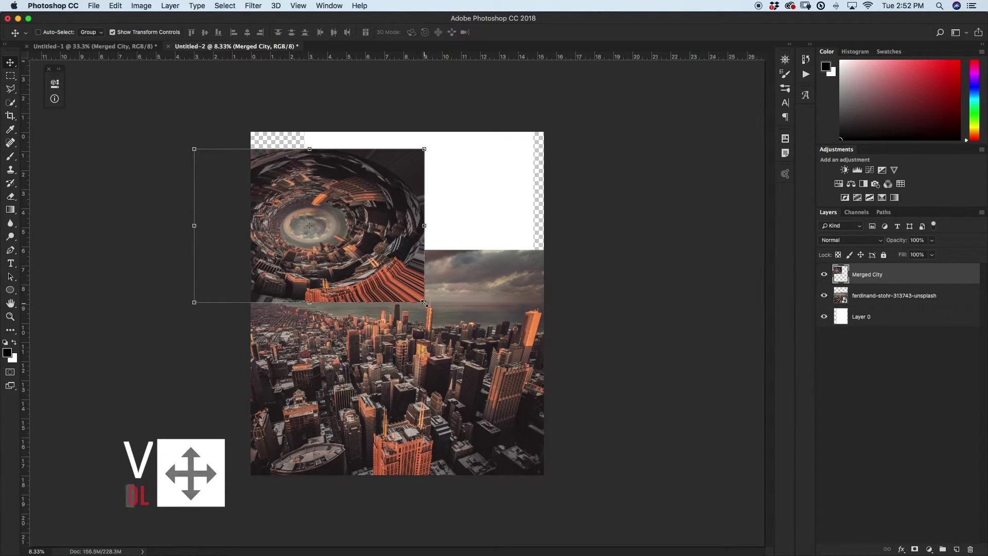
left_click_drag(425, 303, 567, 397)
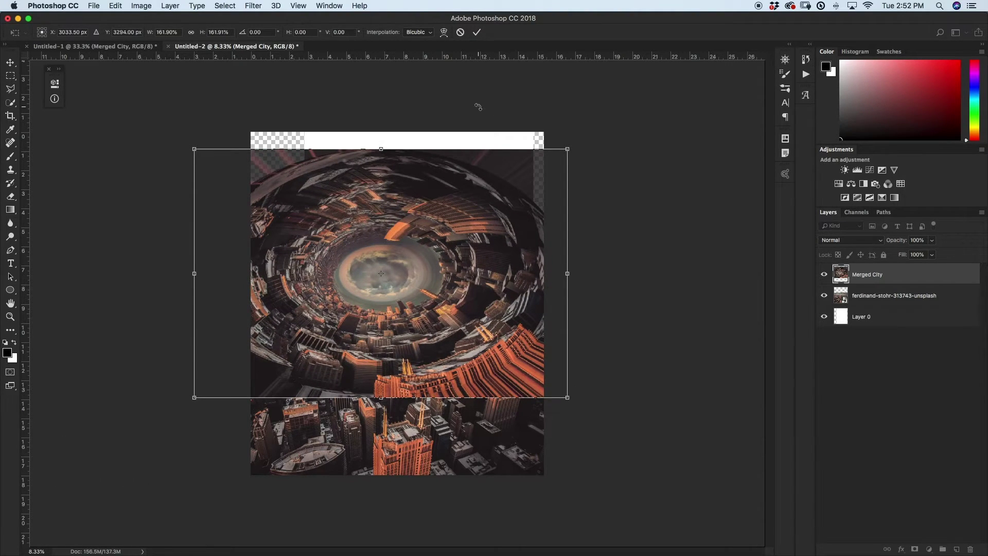
left_click(479, 34)
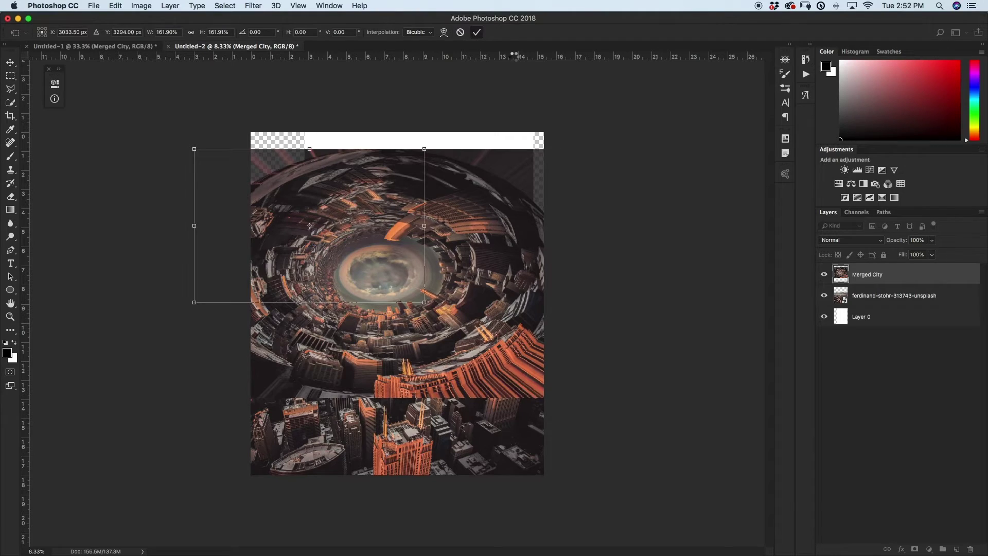
key("Return")
- Place the Merged City layer below the skyline photo layer and rename the photo layer as Foreground City
left_click_drag(859, 277, 860, 305)
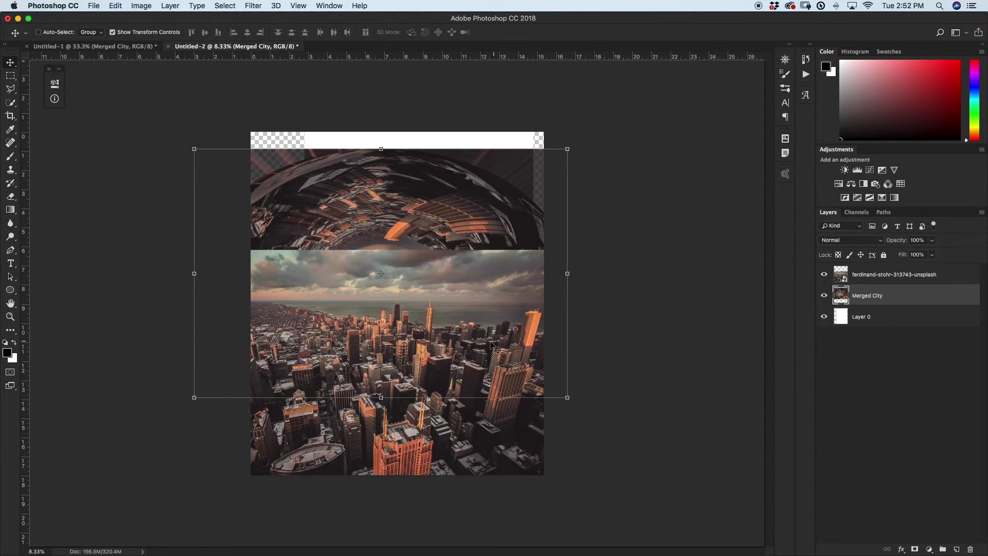
double_click(892, 273)
key("BackSpace")
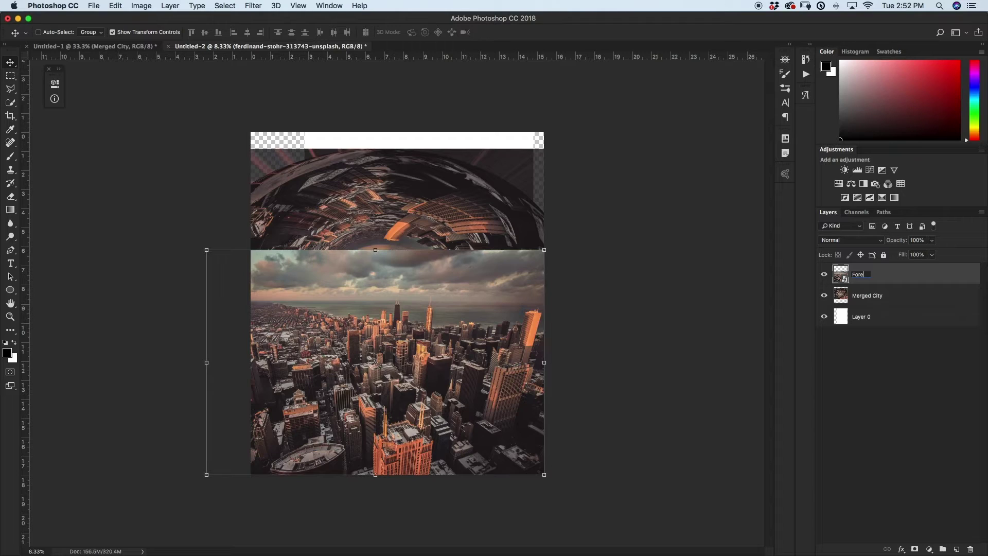
type("Foreground City")
key("Return")
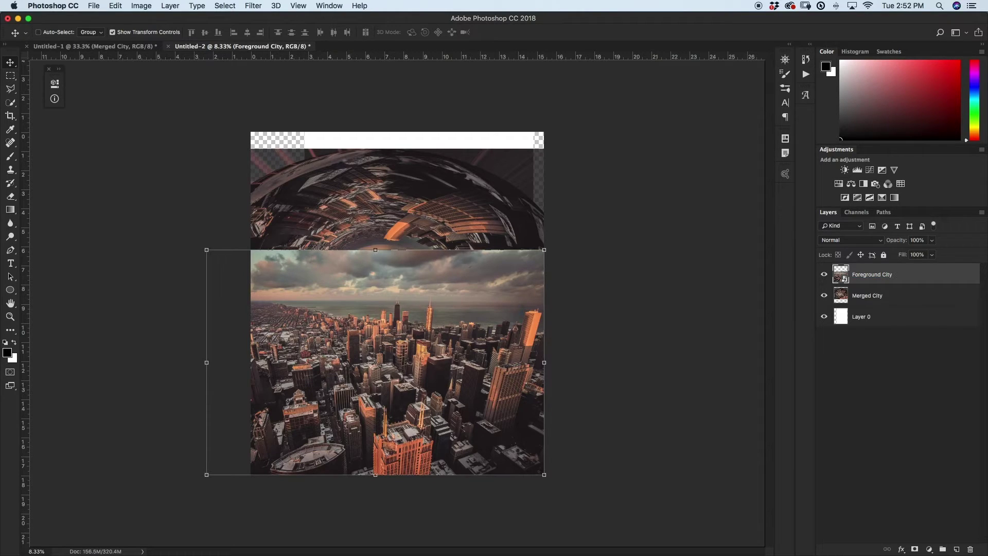
- Rename the Merged City layer in the portrait document as Vortex City
left_click(824, 275)
left_click(825, 275)
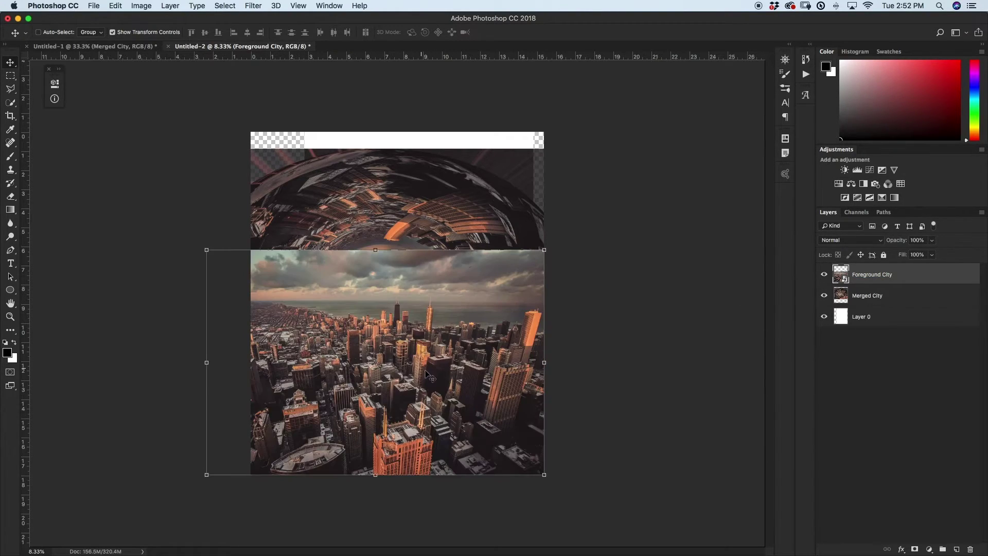
double_click(867, 297)
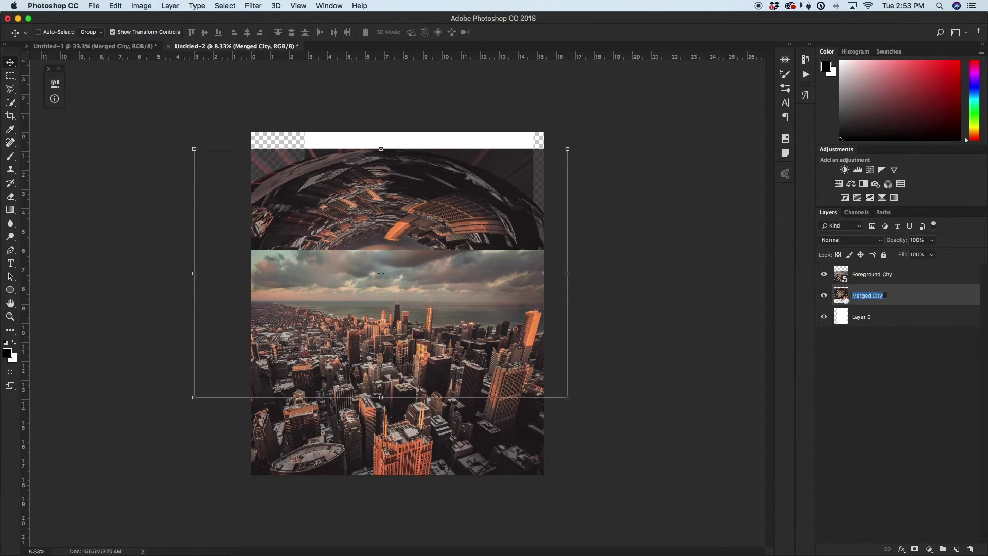
left_click(873, 297)
key("BackSpace")
key("BackSpace")
key("BackSpace")
key("BackSpace")
key("Return")
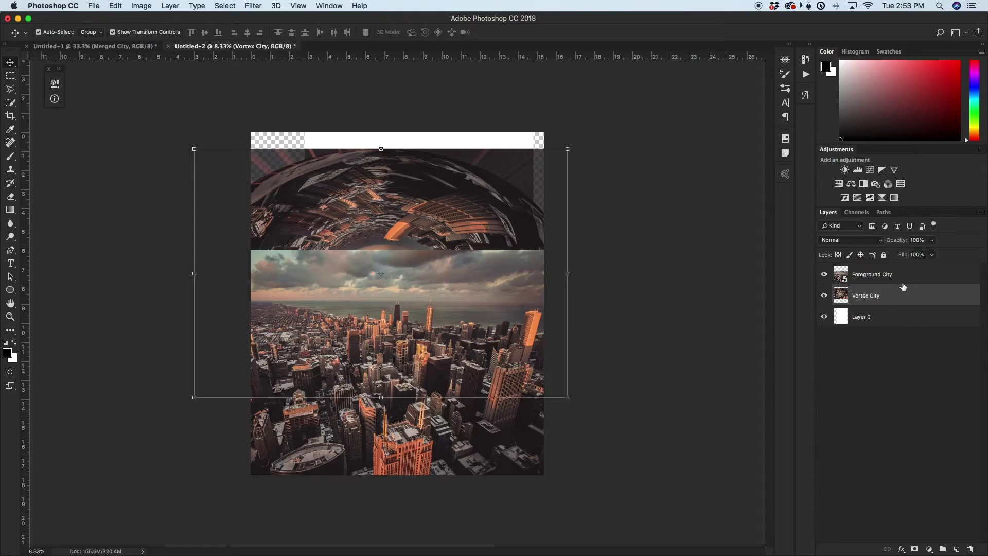
- Select the sky and water above the skyline on the Foreground City layer with a 153 px Quick Selection brush
key("super+equal")
key("super+equal")
key("super+equal")
key("super+equal")
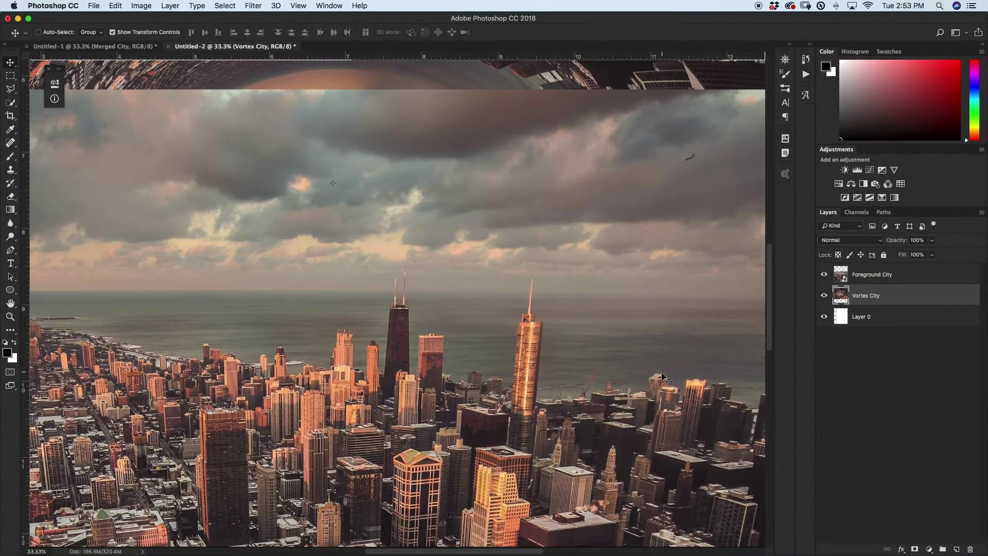
key("super+minus")
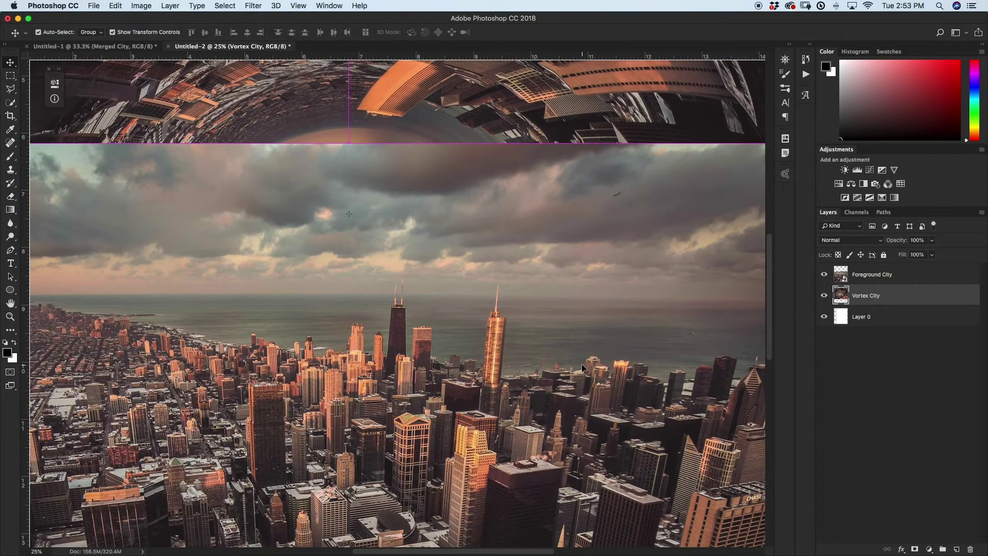
key("w")
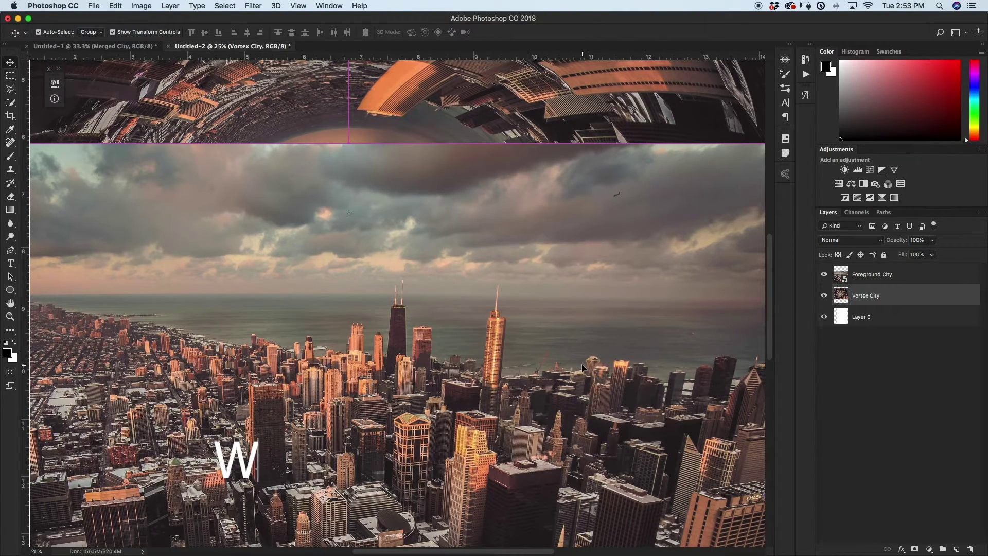
key("super+minus")
key("super+minus")
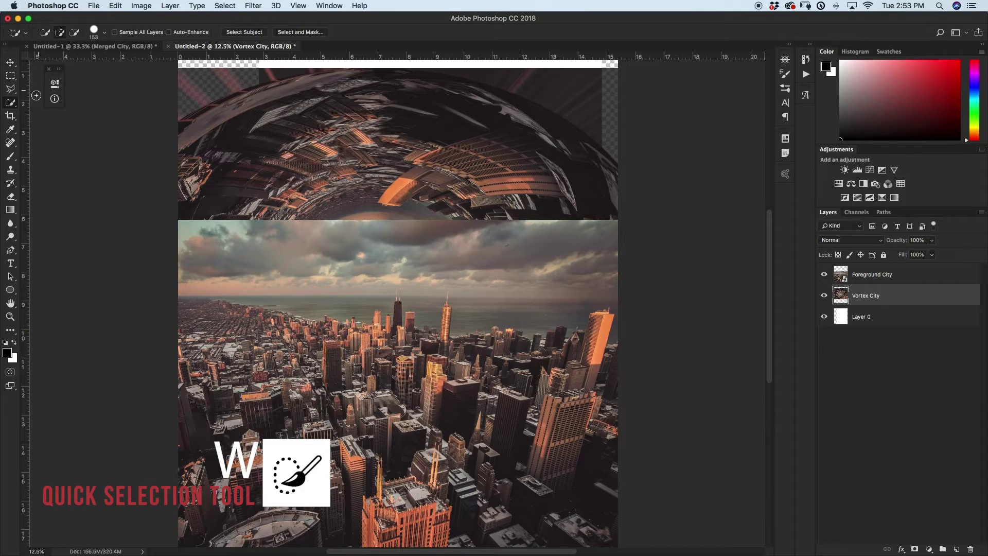
scroll(463, 217, "down", 1)
left_click(904, 278)
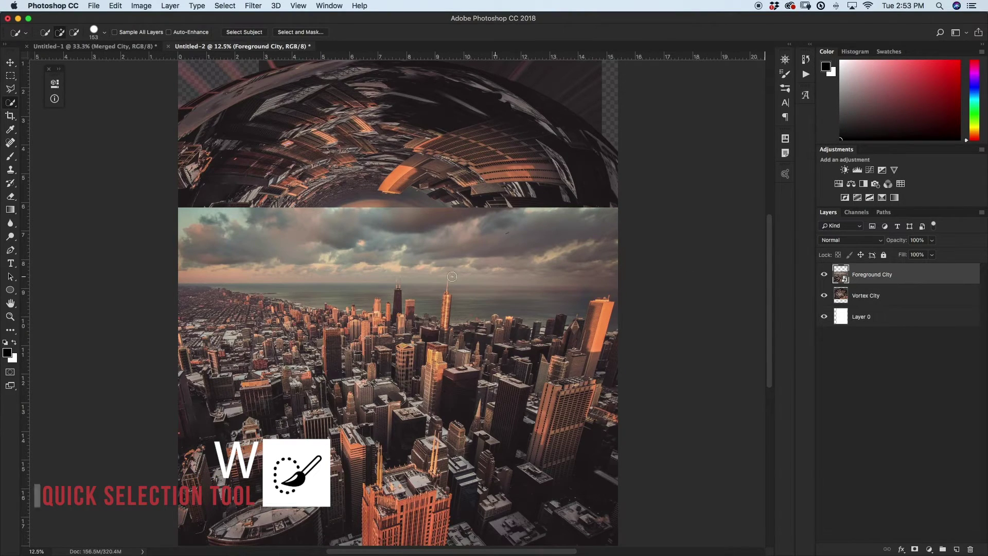
mouse_move(268, 281)
left_mouse_down()
mouse_move(314, 303)
mouse_move(394, 265)
mouse_move(445, 288)
mouse_move(514, 283)
left_mouse_up()
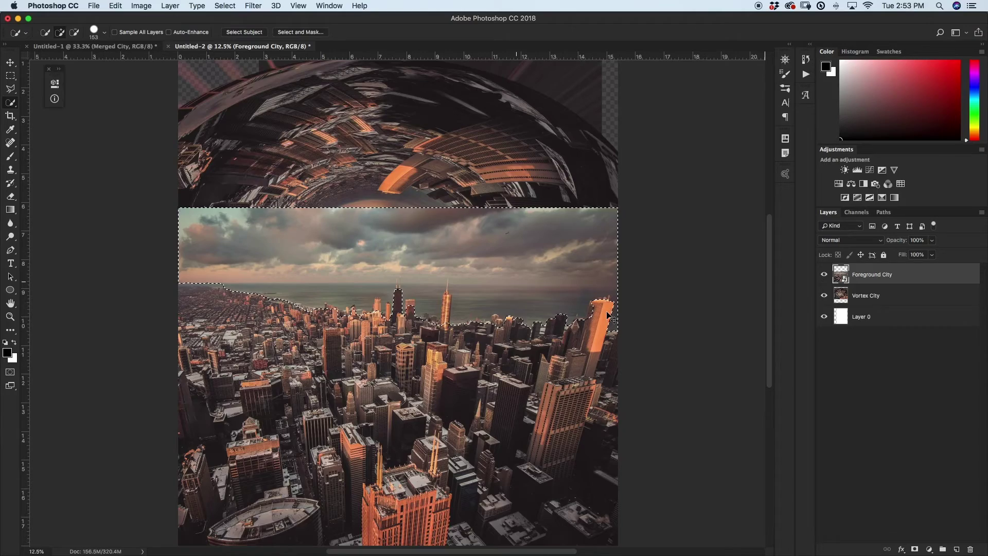
- Refine the sky selection around the skyline's towers, using a smaller 43 px Quick Selection brush for the detailed edges
key("super+plus")
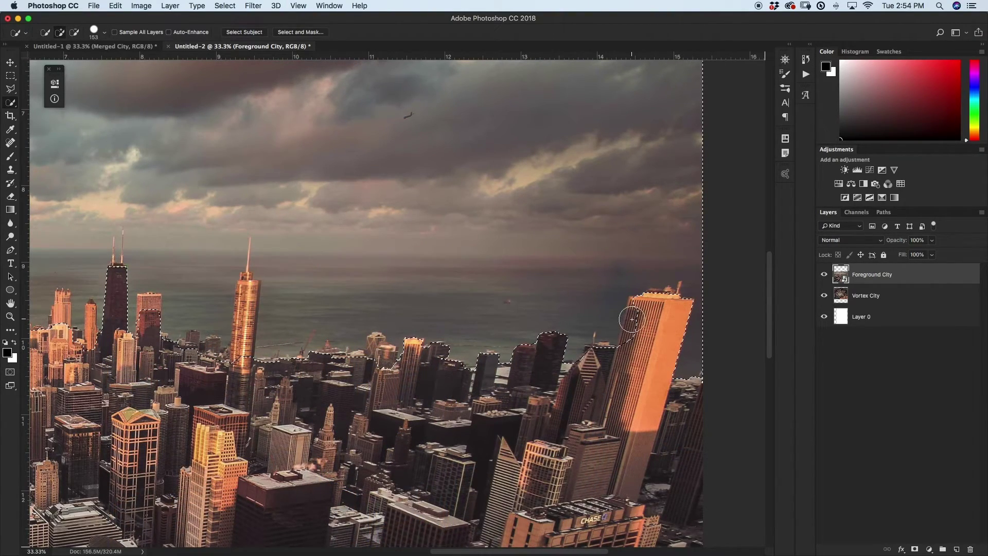
left_click(640, 319, "alt")
left_click(639, 324, "alt")
key("super+plus")
left_click_drag(546, 395, 449, 411)
left_click_drag(658, 372, 647, 375)
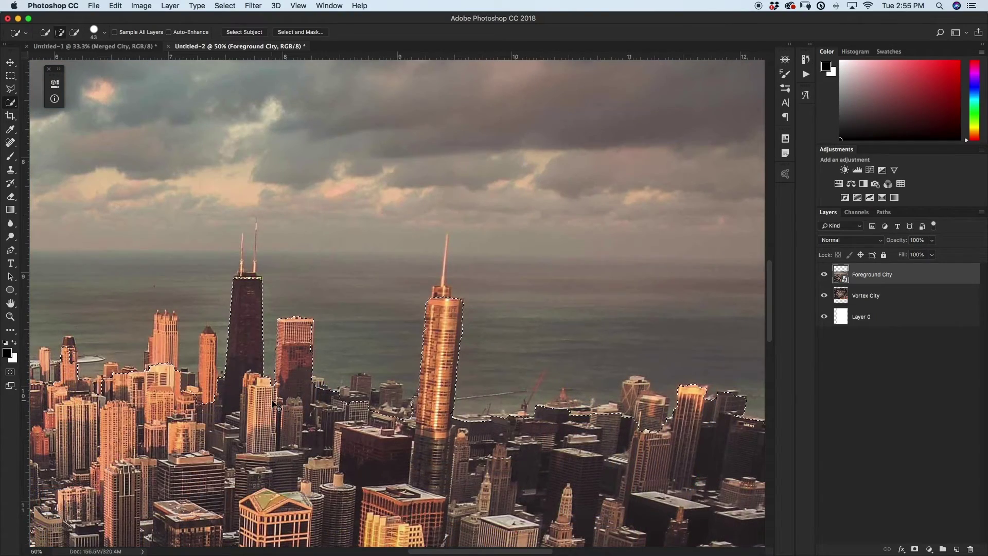
- Add a layer mask to Foreground City from the selection, invert it to cut out the sky, and hide the Vortex City layer
key("super+0")
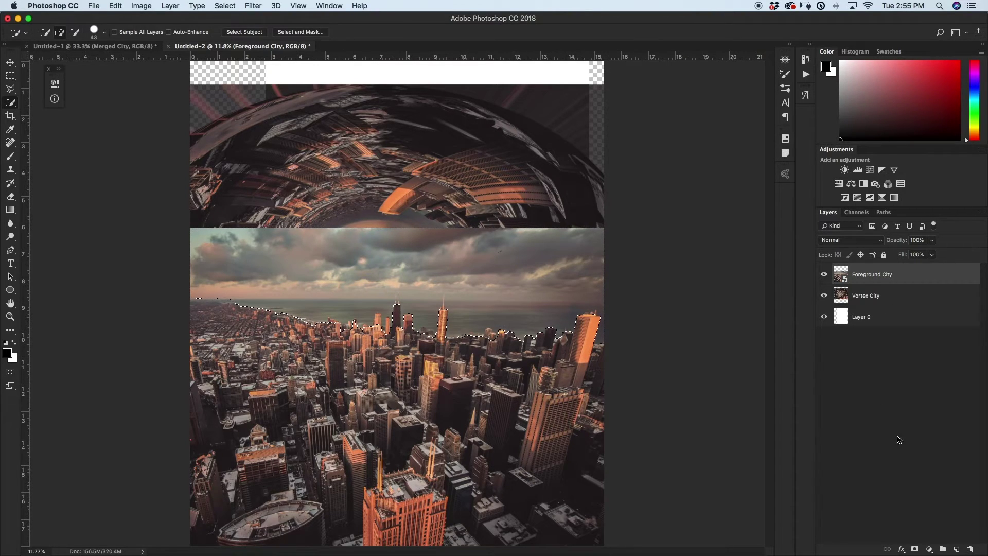
left_click(915, 551)
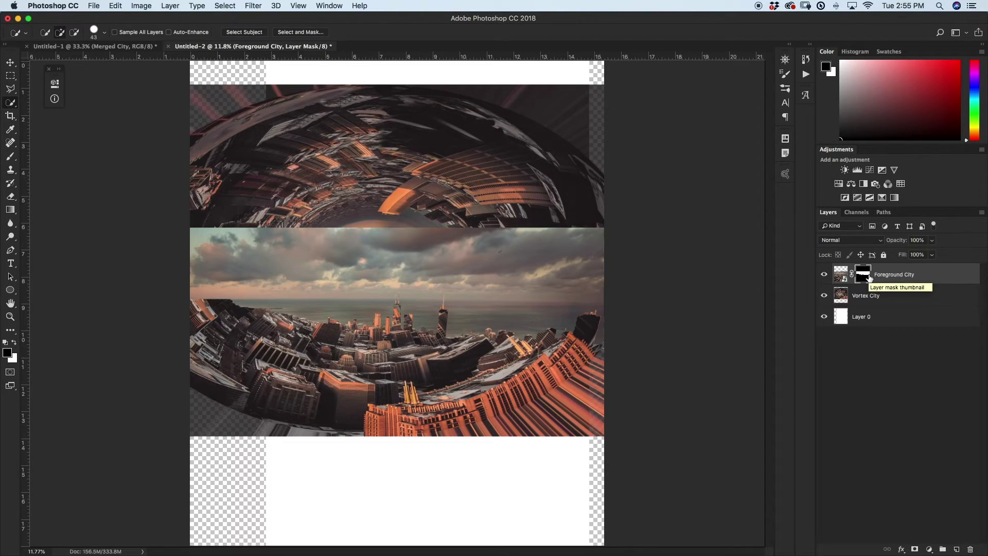
key("super+i")
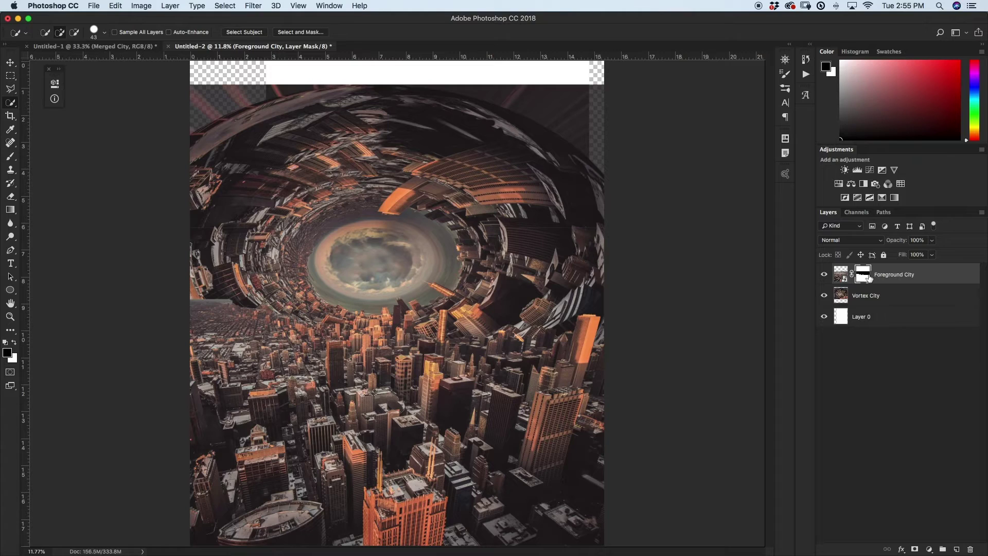
left_click(823, 296)
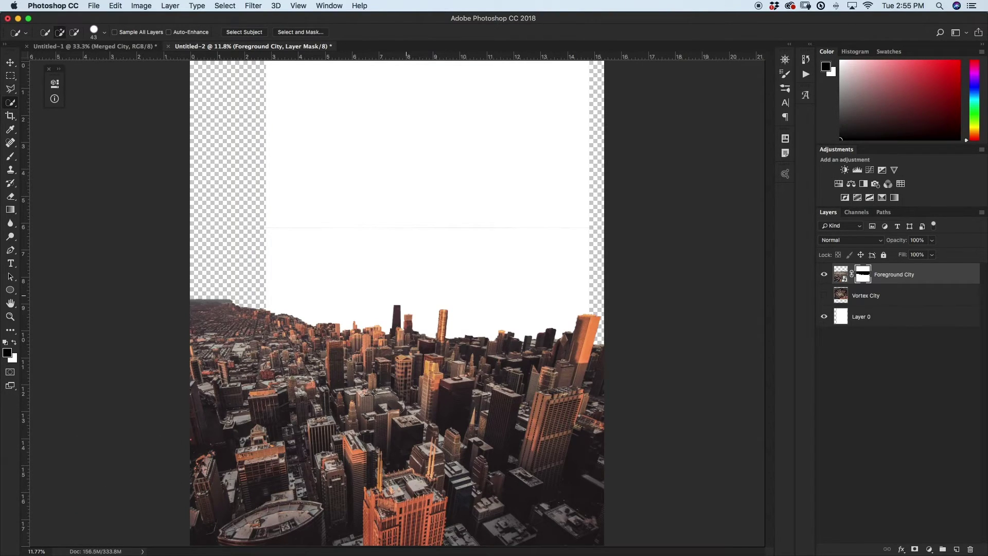
- Clean up the mask along both sides of the tall golden tower with a 24 px brush, using white to restore and black to remove
key("super+plus")
key("super+plus")
key("super+plus")
key("super+plus")
key("super+plus")
key("super+plus")
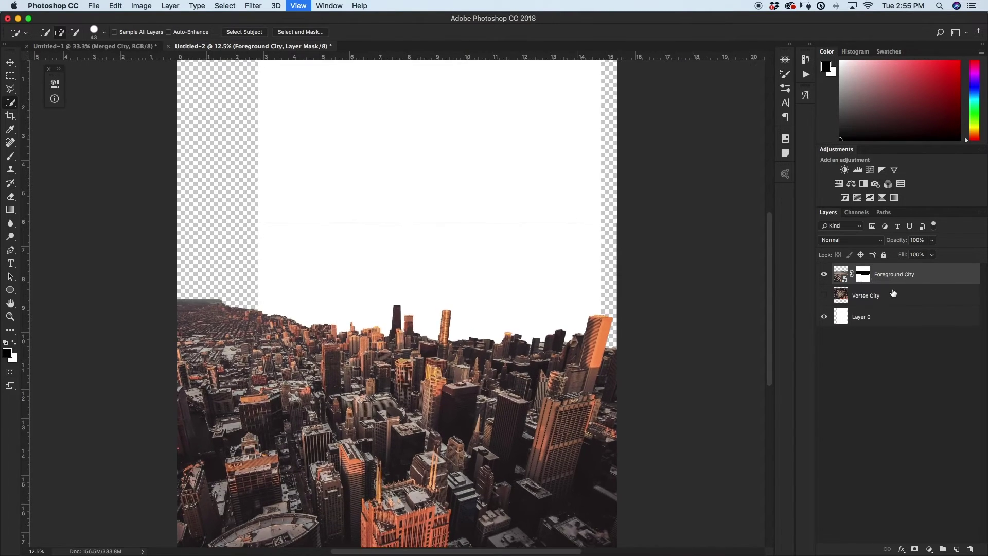
left_click_drag(588, 410, 515, 390)
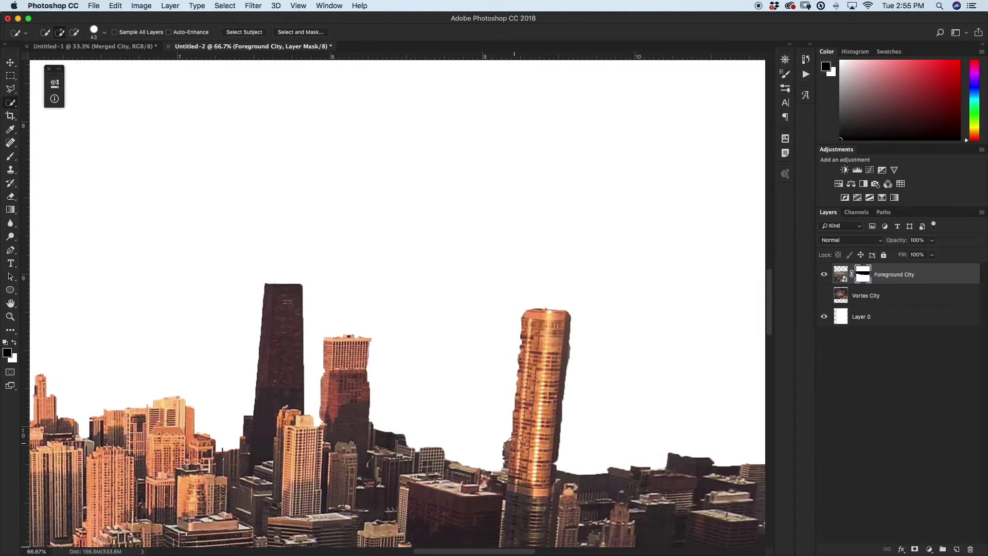
key("b")
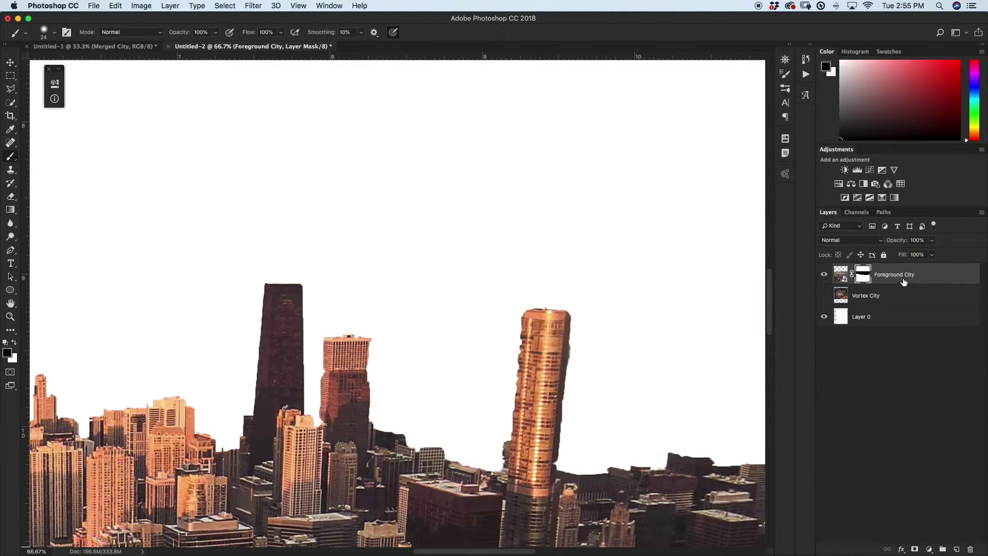
mouse_move(509, 447)
left_mouse_down()
mouse_move(515, 400)
mouse_move(510, 452)
mouse_move(525, 350)
left_mouse_up()
key("super+z")
key("x")
key("super+z")
scroll(526, 334, "up", 2)
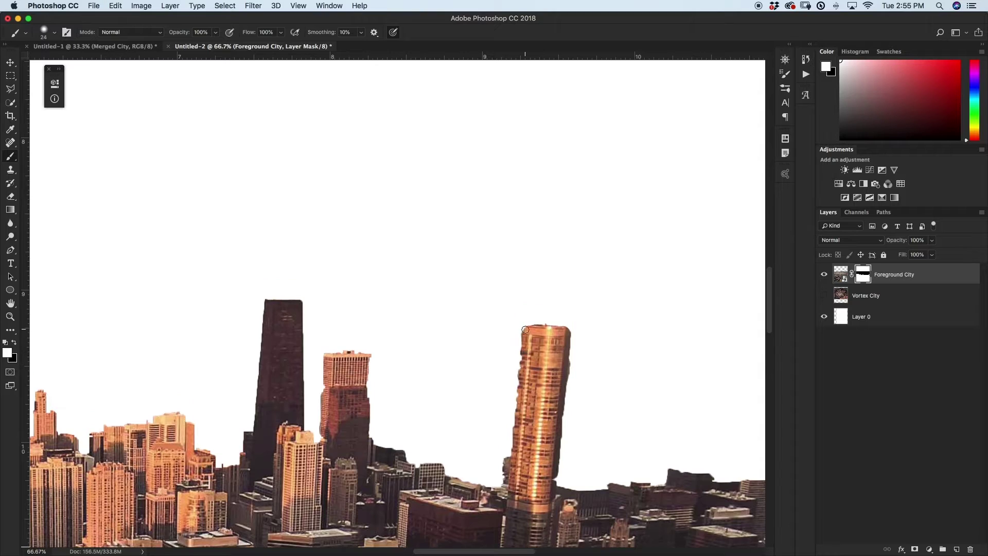
left_click(512, 459, "shift")
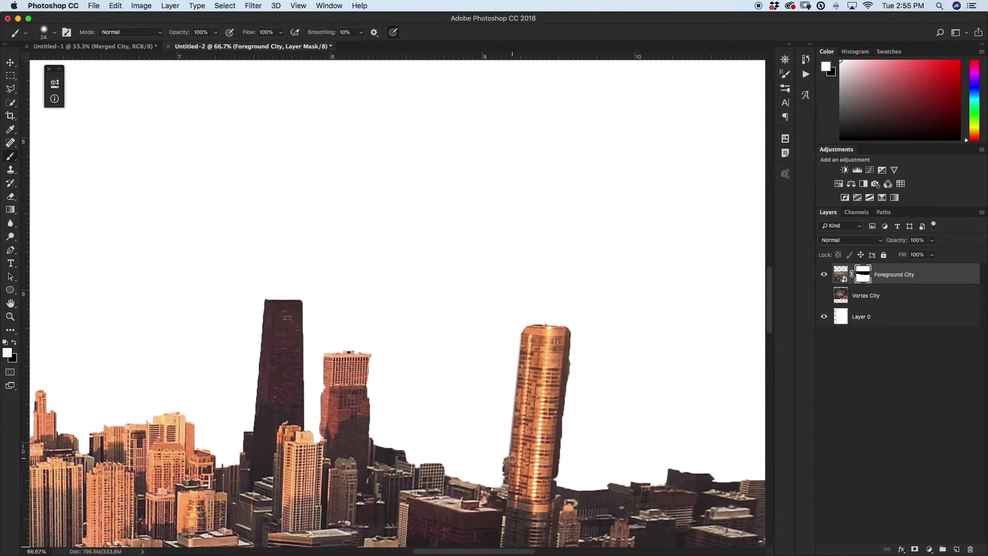
key("super+z")
key("super+z")
left_click_drag(558, 484, 568, 337)
key("x")
left_click_drag(502, 478, 506, 455)
- Straighten the mask edges of the reddish tower beside the dark skyscraper by painting with black and white
key("x")
left_click(373, 357)
left_click(374, 442, "shift")
key("x")
left_click_drag(377, 370, 375, 427)
left_click_drag(380, 393, 380, 381)
left_click_drag(380, 382, 376, 381)
mouse_move(322, 364)
left_mouse_down()
mouse_move(395, 363)
mouse_move(395, 372)
left_mouse_up()
- Mask out the leftover background around the dark towers near the orange skyscraper with an 18 px black brush
key("x")
scroll(378, 410, "right", 5)
key("x")
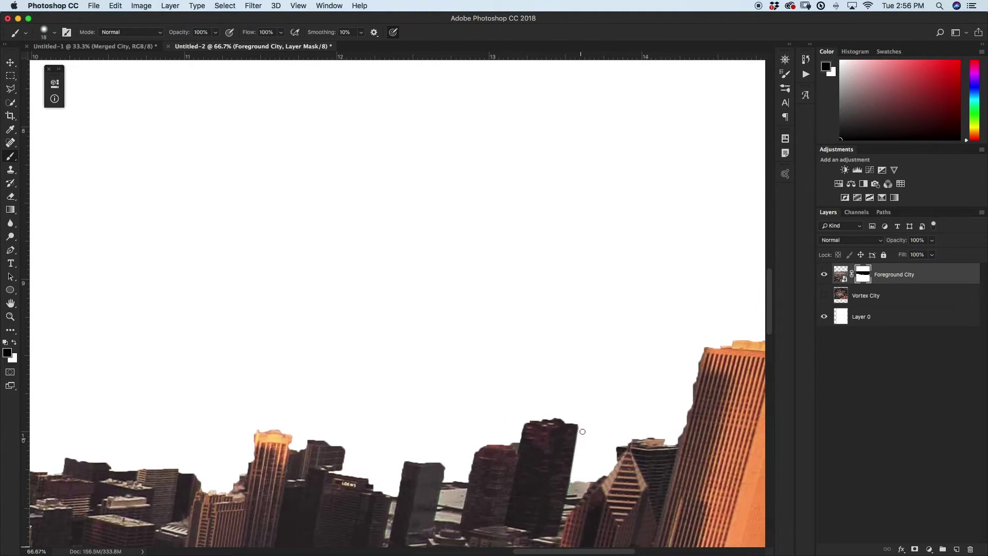
mouse_move(504, 442)
left_mouse_down()
mouse_move(464, 493)
mouse_move(474, 451)
mouse_move(436, 521)
left_mouse_up()
mouse_move(437, 521)
left_mouse_down()
mouse_move(445, 494)
mouse_move(455, 513)
left_mouse_up()
scroll(448, 463, "down", 3)
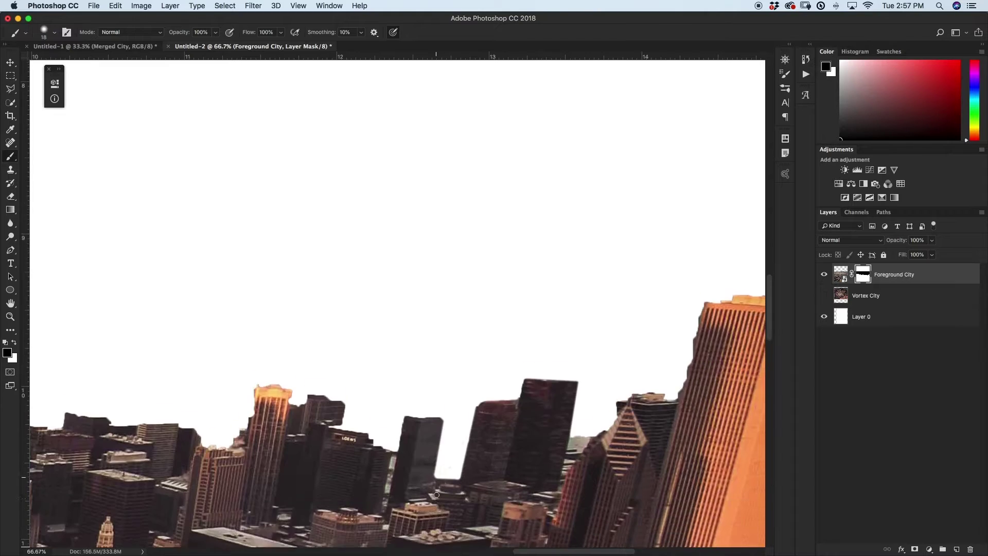
left_click_drag(403, 405, 384, 496)
- Restore the missing edges of the Loews building and the gold-topped tower beside it by painting white on the mask
key("x")
mouse_move(394, 437)
left_mouse_down()
mouse_move(342, 396)
mouse_move(286, 386)
mouse_move(251, 401)
mouse_move(262, 368)
mouse_move(248, 409)
left_mouse_up()
key("x")
key("z")
key("b")
key("x")
- Refine the mask along the left and right edges of the large orange skyscraper with the 18 px brush
scroll(236, 412, "left", 6)
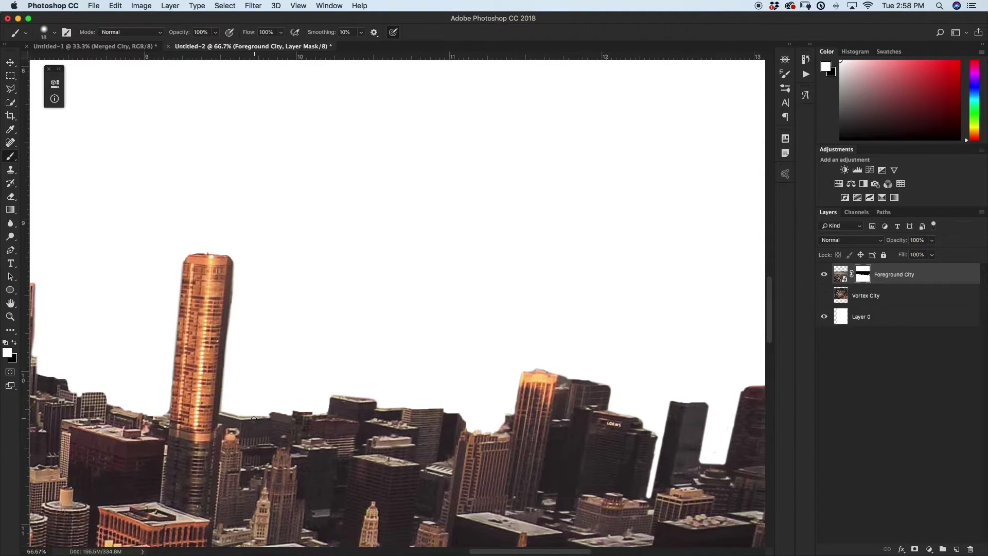
scroll(140, 423, "left", 2)
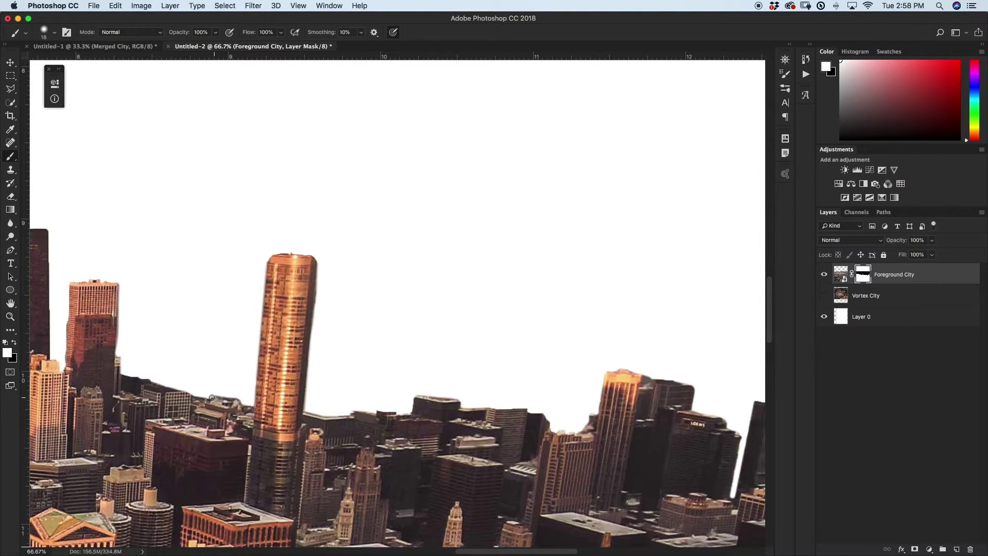
scroll(249, 385, "left", 10)
scroll(250, 385, "right", 15)
left_click_drag(296, 378, 318, 288)
key("x")
key("x")
left_click_drag(409, 447, 420, 396)
key("x")
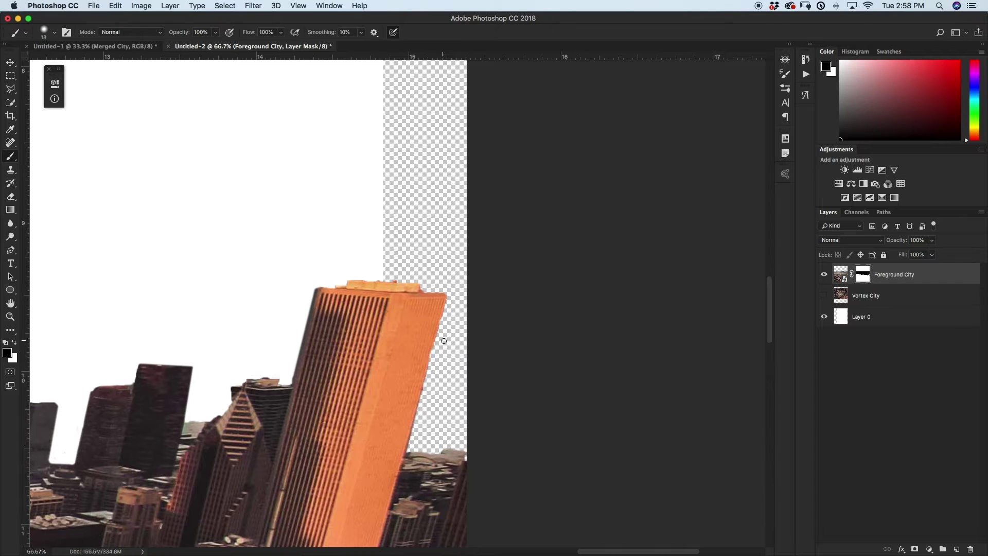
scroll(322, 394, "left", 2)
- Show the Vortex City layer again behind the masked skyline and select it with the Move tool
key("super+0")
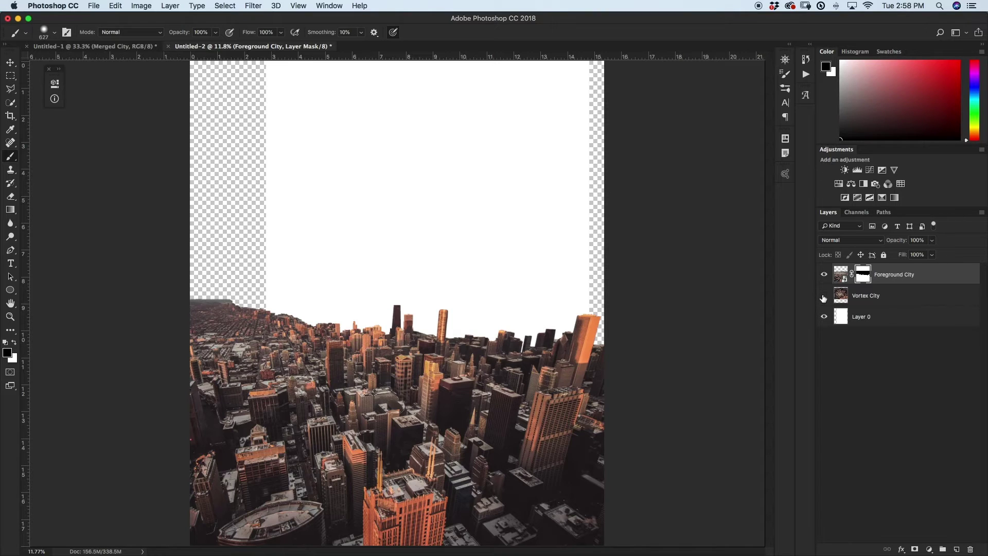
left_click(824, 297)
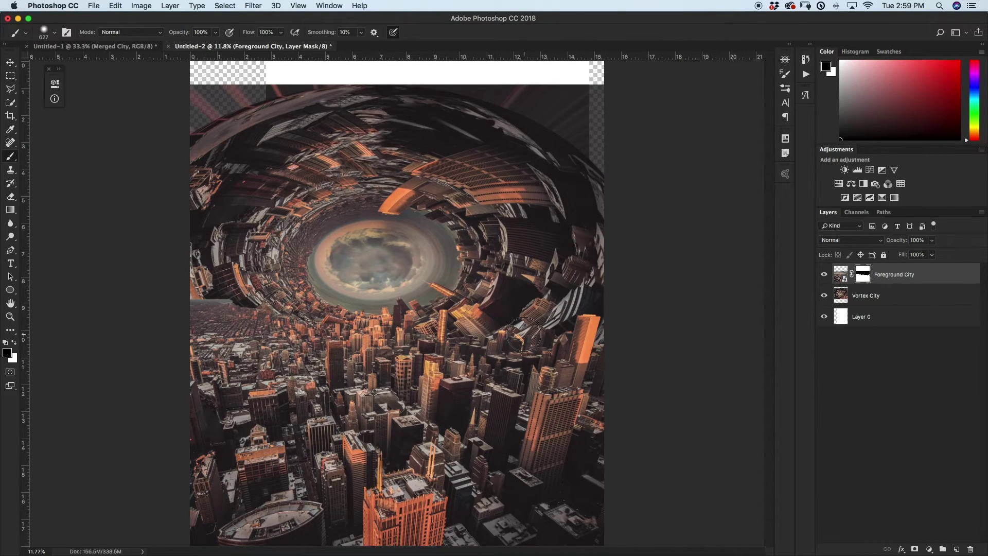
key("v")
left_click(906, 297)
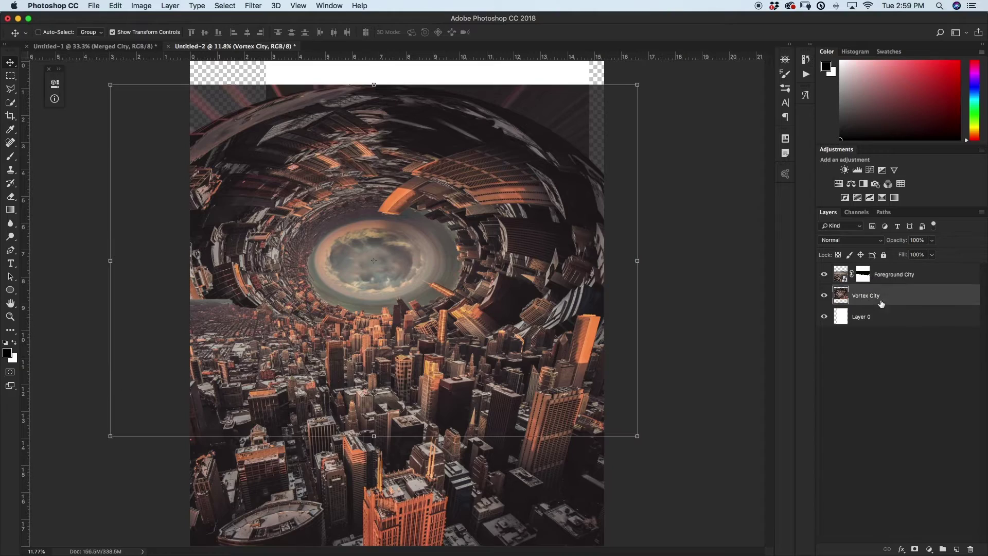
- Scale the Vortex City layer up until it covers the canvas and reposition it so the sky opening sits above the skyline
left_click_drag(639, 436, 797, 542)
left_click_drag(560, 431, 533, 326)
key("Return")
key("super+minus")
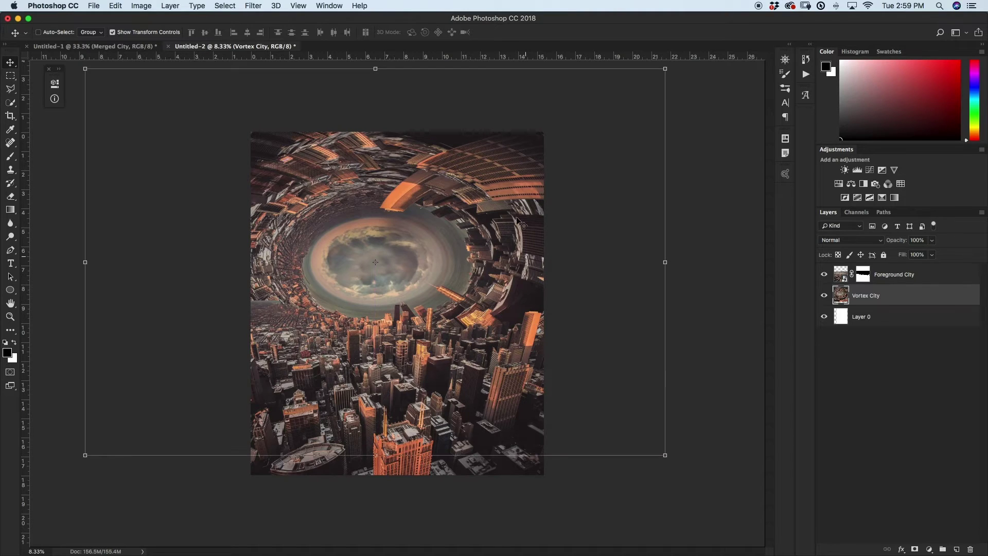
- Enlarge the Foreground City layer to about 121% width and 125% height and position it over the lower part of the canvas
left_click(925, 277)
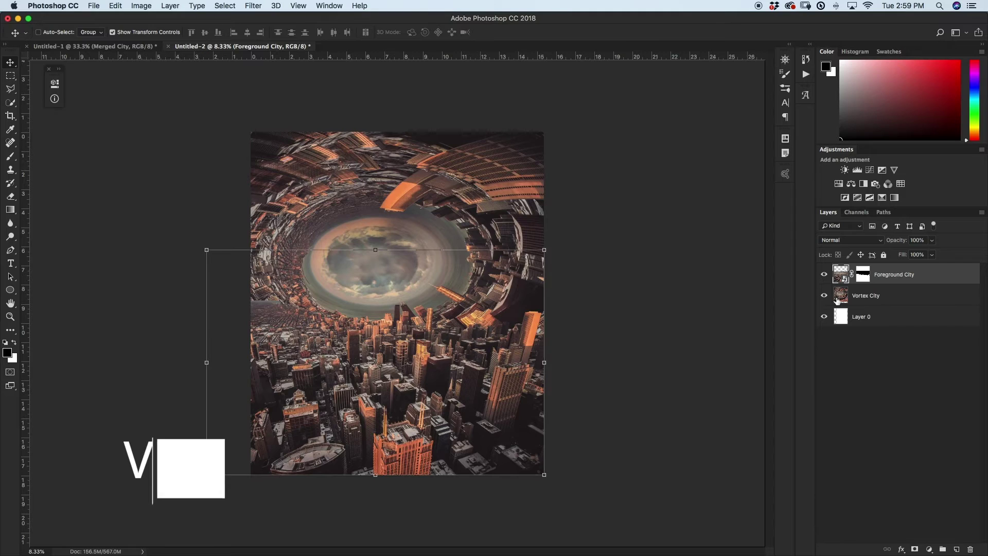
left_click_drag(544, 475, 662, 550)
left_click_drag(578, 474, 486, 440)
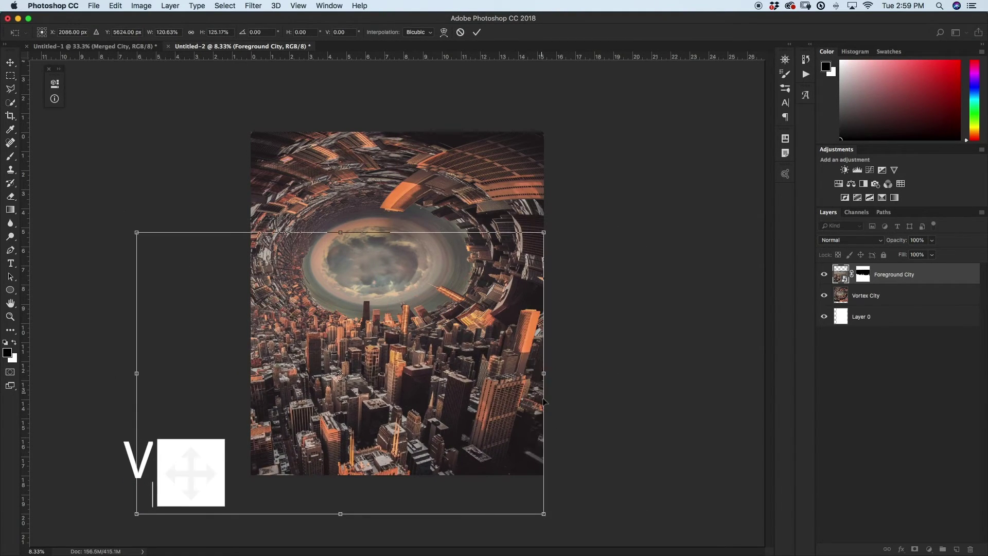
left_click_drag(484, 388, 496, 408)
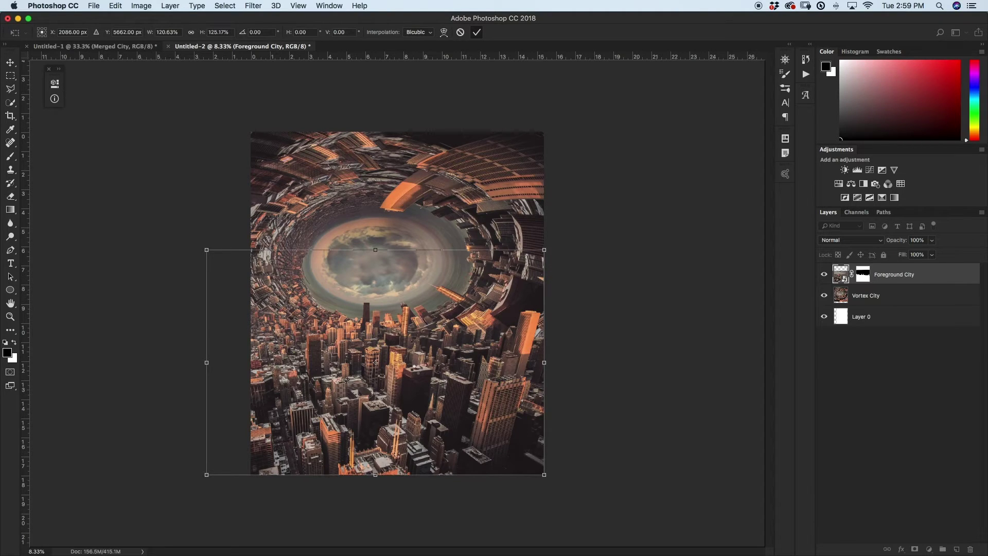
key("Return")
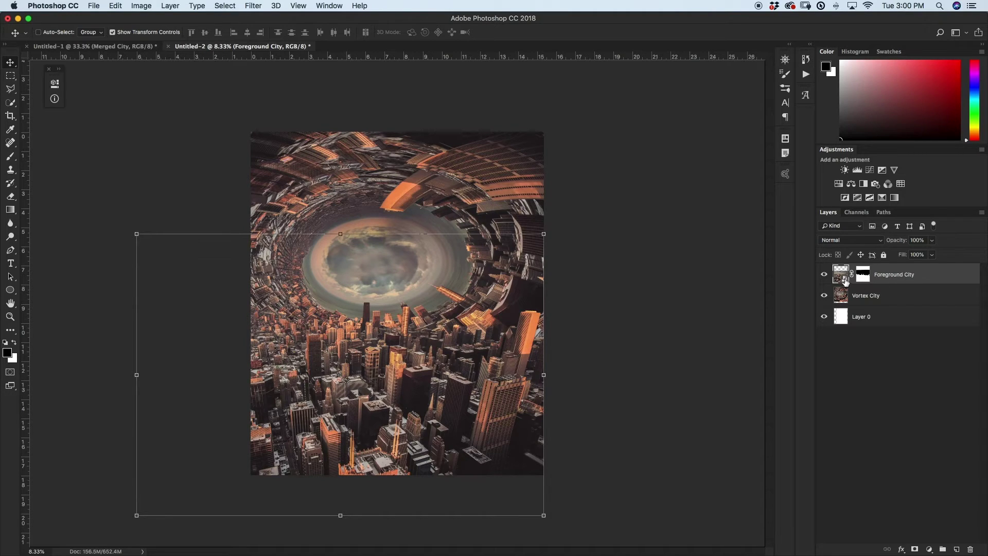
- Rasterize the Foreground City layer and warp its right side, pulling the upper corner inward and up and bulging the lower edge outward
right_click(937, 280)
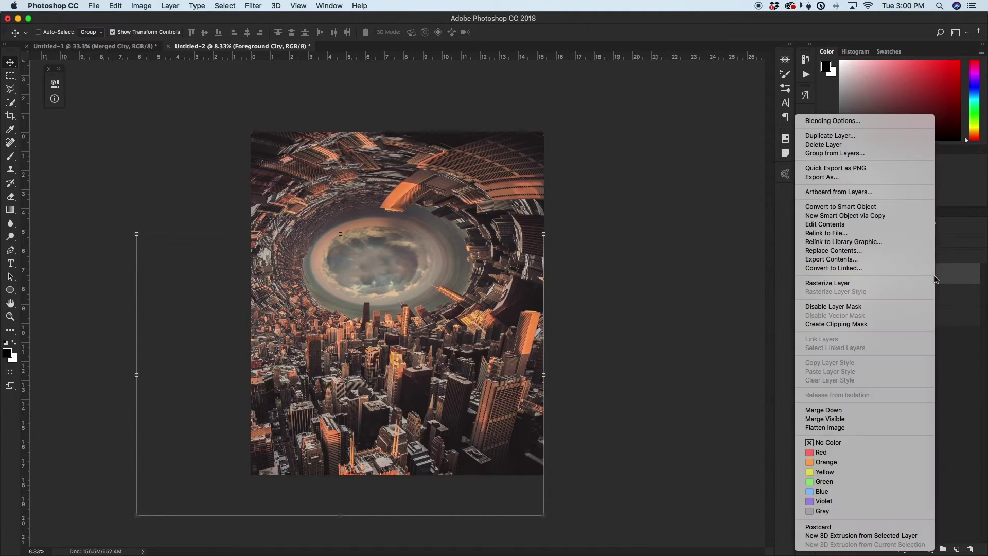
left_click(898, 286)
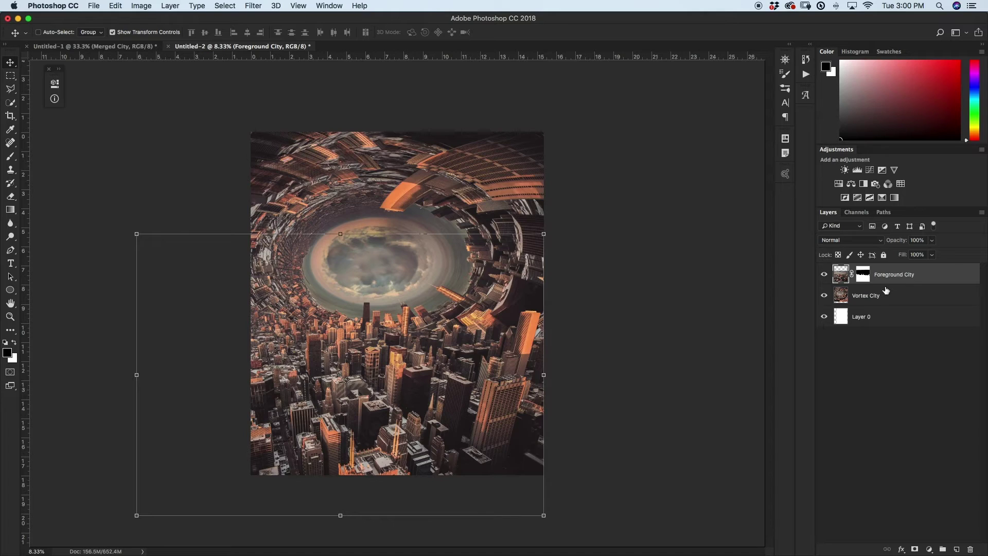
key("super+t")
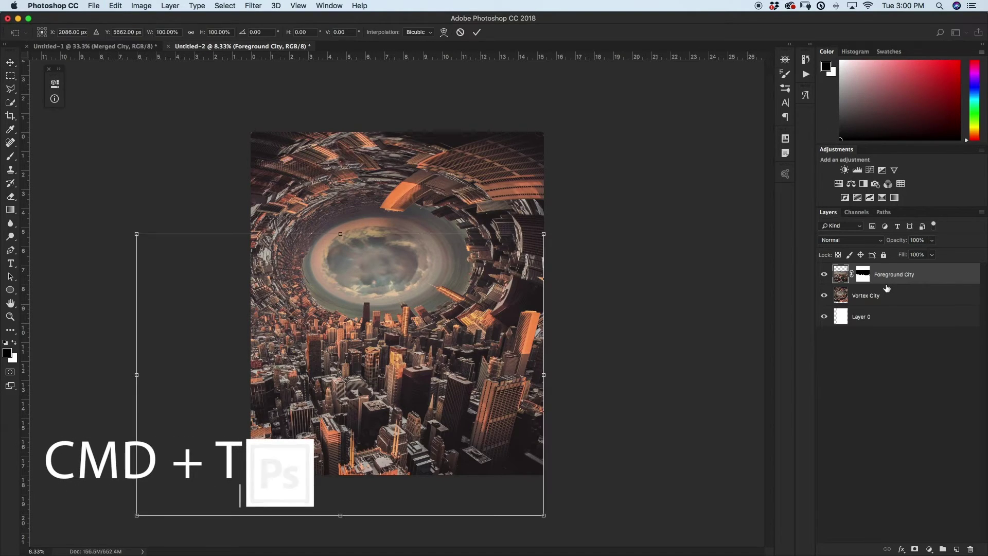
right_click(443, 338)
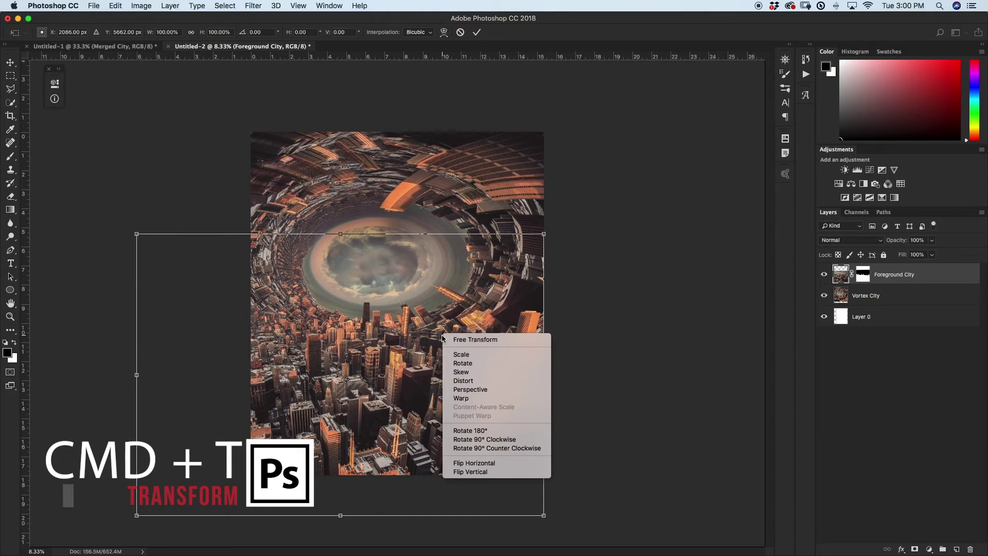
left_click(479, 400)
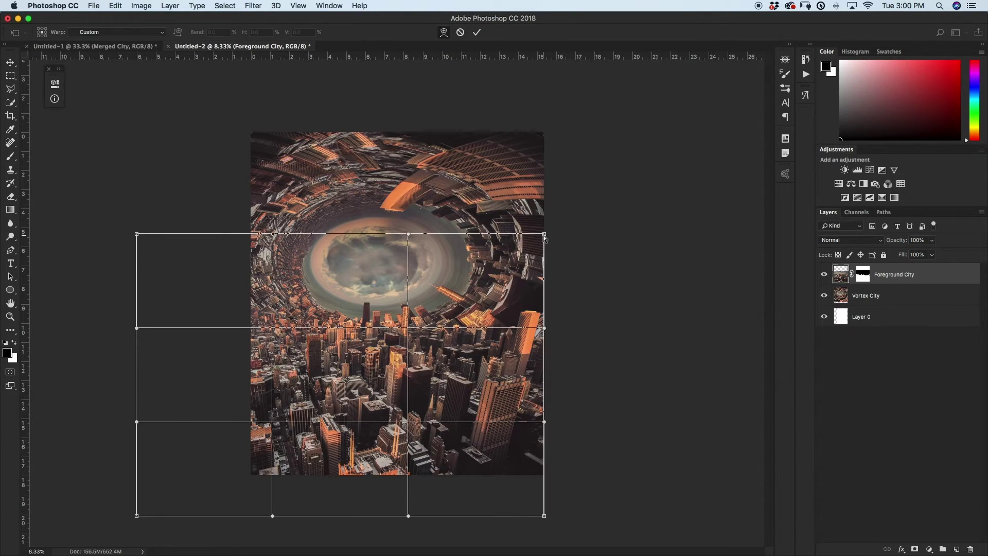
left_click_drag(545, 237, 507, 195)
left_click_drag(543, 421, 563, 402)
left_click_drag(545, 515, 551, 516)
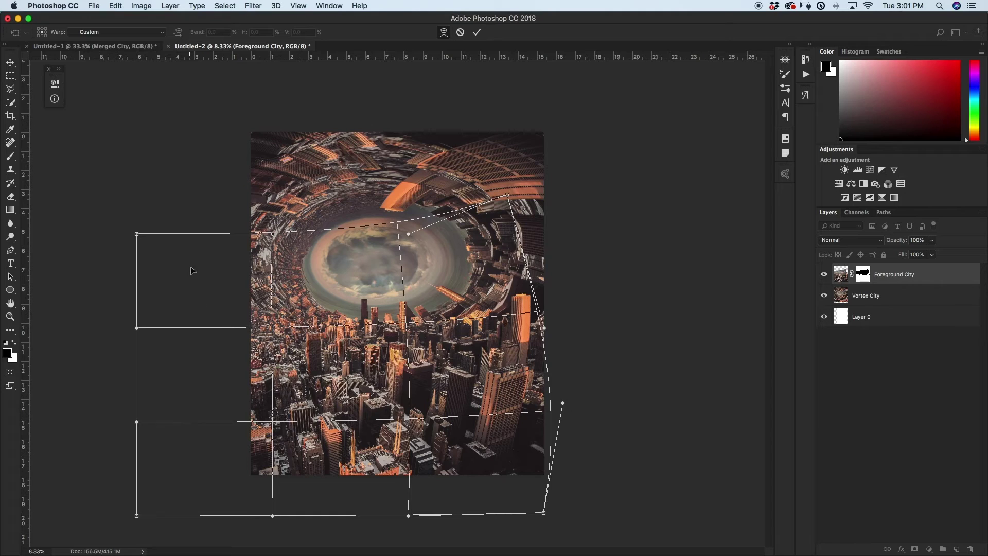
- Warp the left side and middle of the Foreground City layer so the skyline curves along the vortex, and apply the transform
left_click_drag(136, 232, 210, 182)
left_click_drag(138, 421, 172, 388)
left_click_drag(280, 329, 290, 340)
left_click_drag(409, 333, 529, 401)
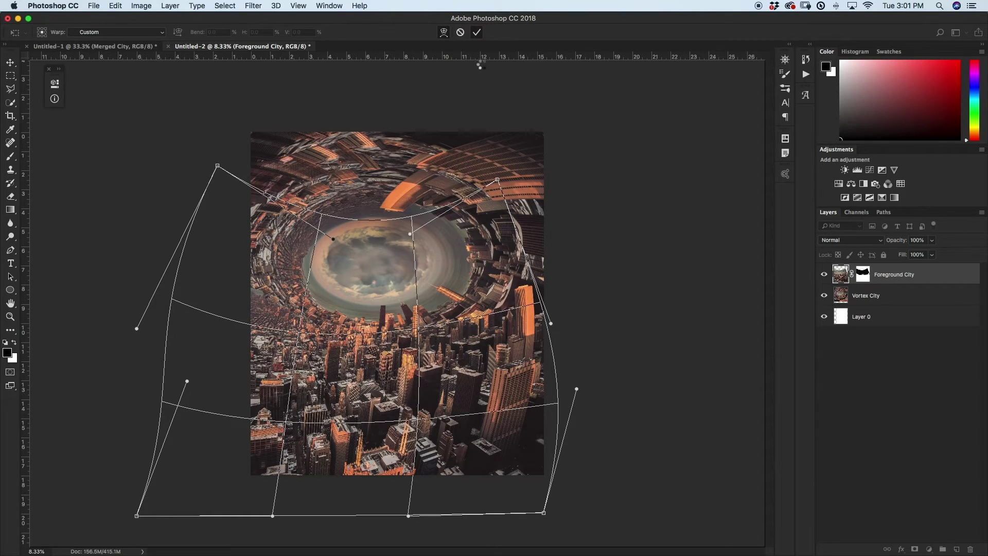
key("Return")
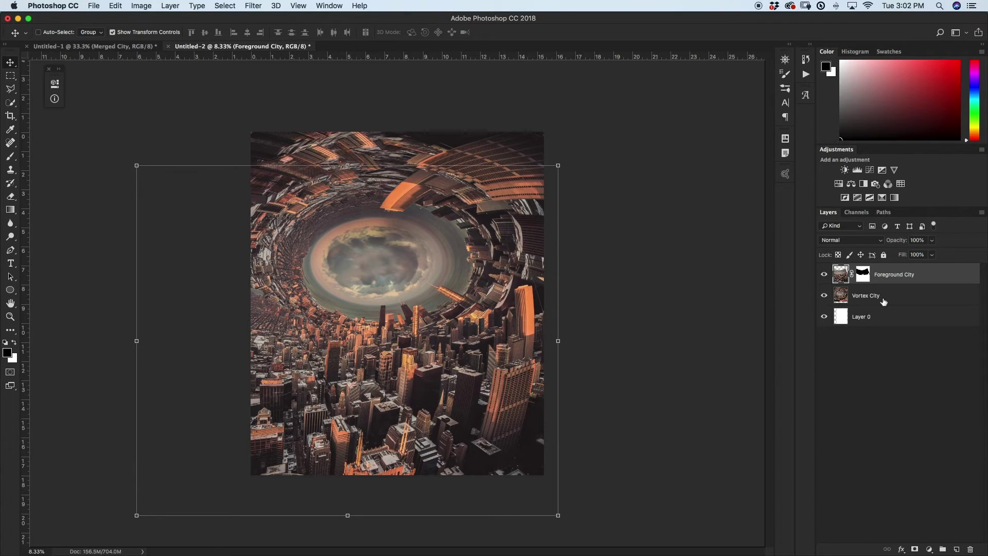
- Paint black on the Foreground City mask along the skyline's left edge so the vortex buildings show through
key("super+equal")
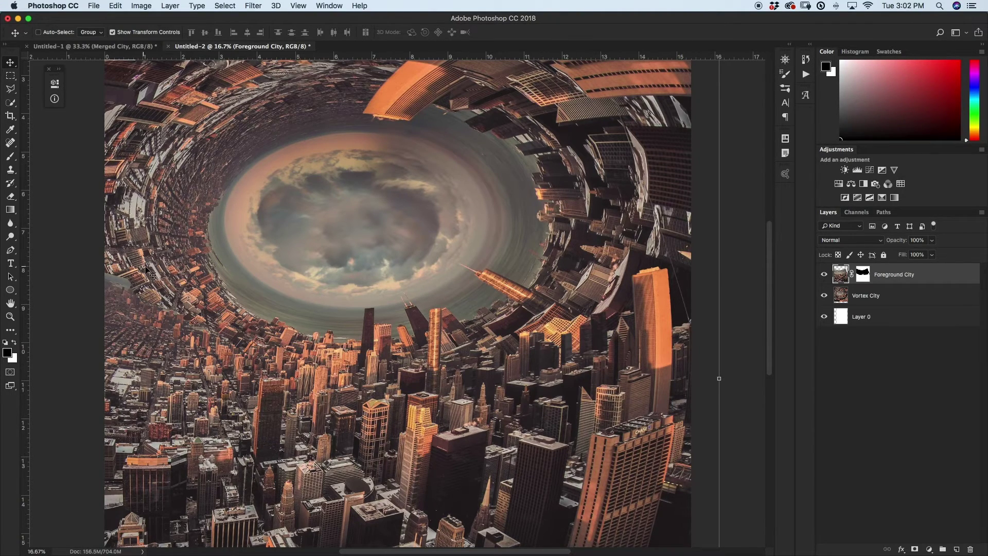
left_click(863, 278)
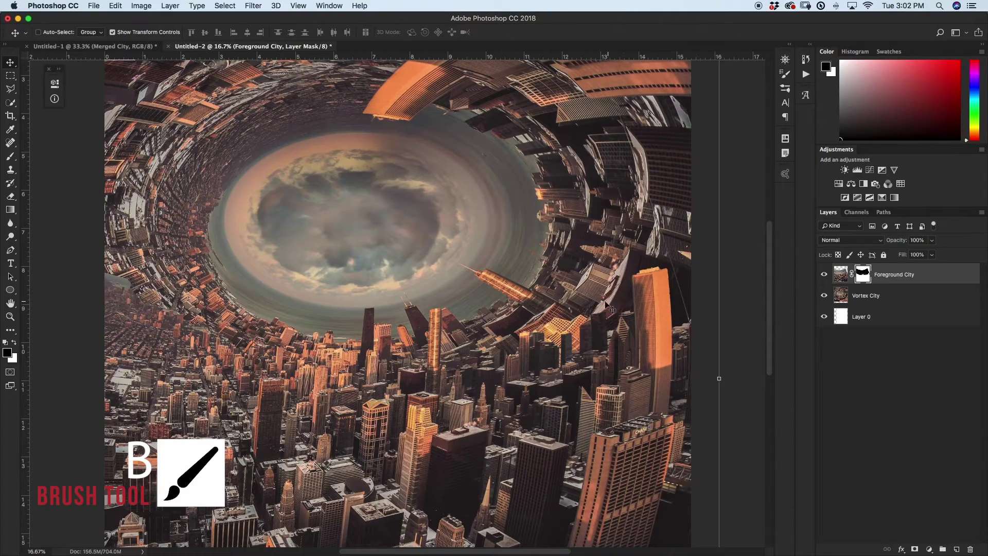
key("b")
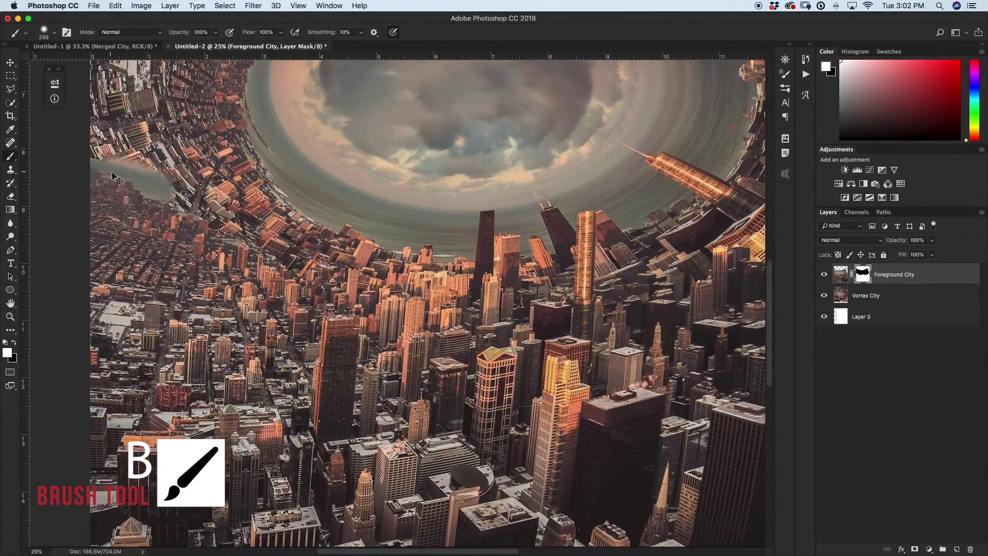
mouse_move(157, 179)
left_mouse_down()
mouse_move(88, 187)
mouse_move(227, 236)
mouse_move(241, 264)
mouse_move(280, 269)
mouse_move(108, 239)
mouse_move(115, 265)
mouse_move(162, 278)
mouse_move(105, 278)
mouse_move(200, 277)
mouse_move(222, 304)
left_mouse_up()
key("x")
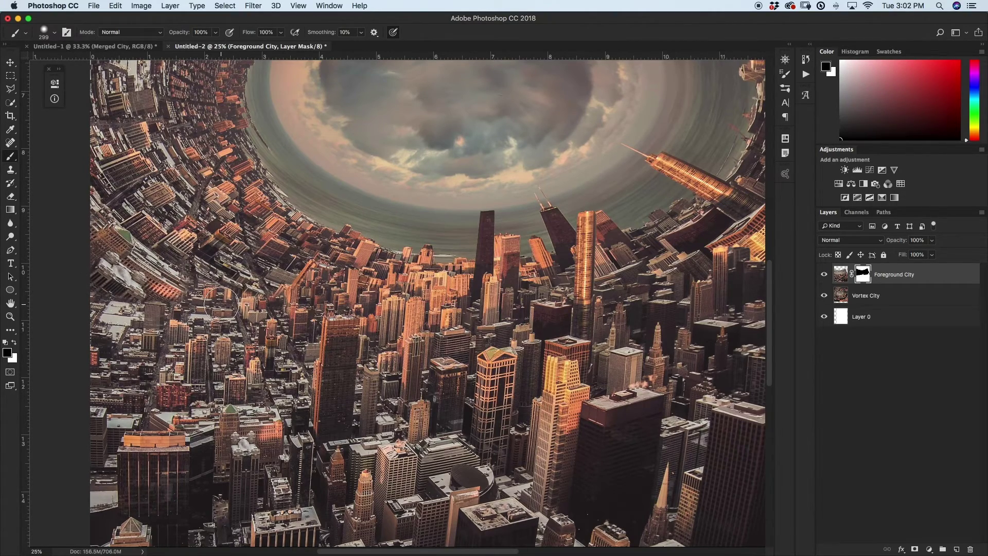
key("super+plus")
left_click_drag(203, 308, 307, 304)
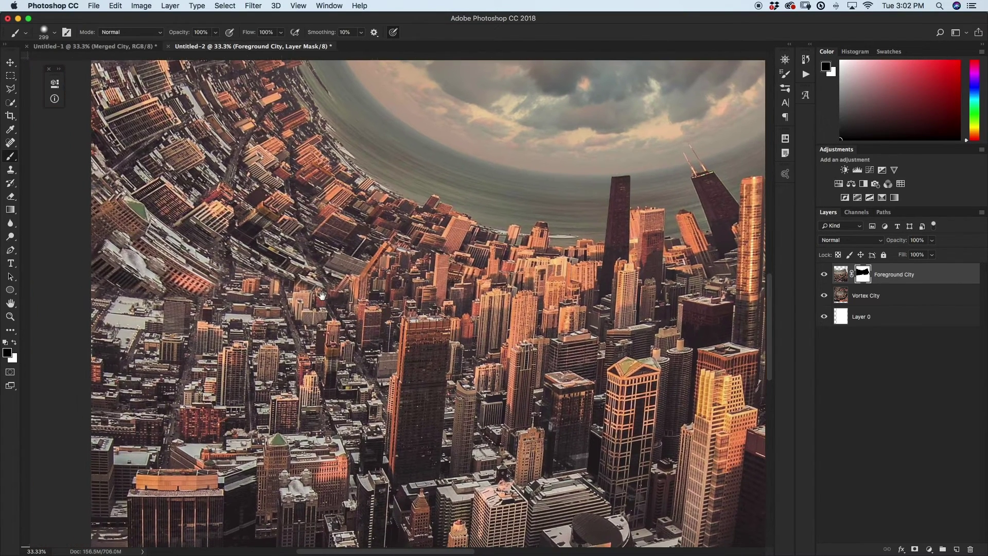
left_click(229, 282)
mouse_move(250, 288)
left_mouse_down()
mouse_move(223, 279)
mouse_move(173, 294)
mouse_move(223, 289)
mouse_move(181, 327)
mouse_move(202, 306)
mouse_move(184, 319)
mouse_move(139, 298)
mouse_move(178, 304)
mouse_move(163, 297)
mouse_move(179, 319)
mouse_move(74, 266)
mouse_move(159, 316)
mouse_move(95, 336)
left_mouse_up()
mouse_move(184, 322)
left_mouse_down()
mouse_move(115, 376)
mouse_move(98, 355)
mouse_move(133, 412)
mouse_move(169, 404)
mouse_move(100, 497)
mouse_move(121, 515)
mouse_move(165, 415)
left_mouse_up()
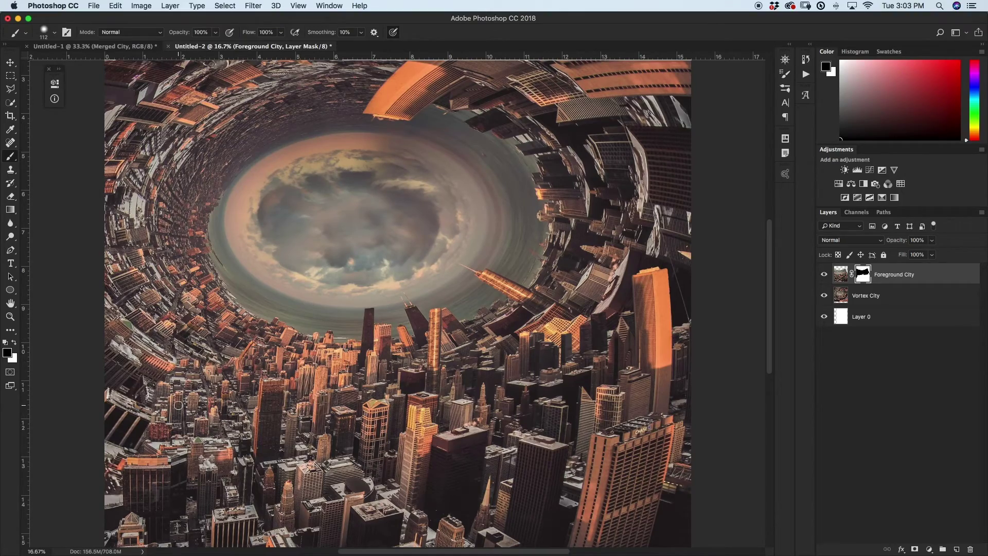
- Extend the mask blend between the vortex and the foreground streets on the left with a brush of about 116 px
key("super+plus")
key("super+plus")
mouse_move(161, 429)
left_mouse_down()
mouse_move(425, 312)
mouse_move(498, 293)
left_mouse_up()
mouse_move(267, 329)
left_mouse_down()
mouse_move(283, 277)
mouse_move(235, 350)
mouse_move(236, 407)
mouse_move(241, 370)
mouse_move(250, 395)
mouse_move(215, 455)
mouse_move(256, 446)
mouse_move(225, 459)
mouse_move(258, 382)
left_mouse_up()
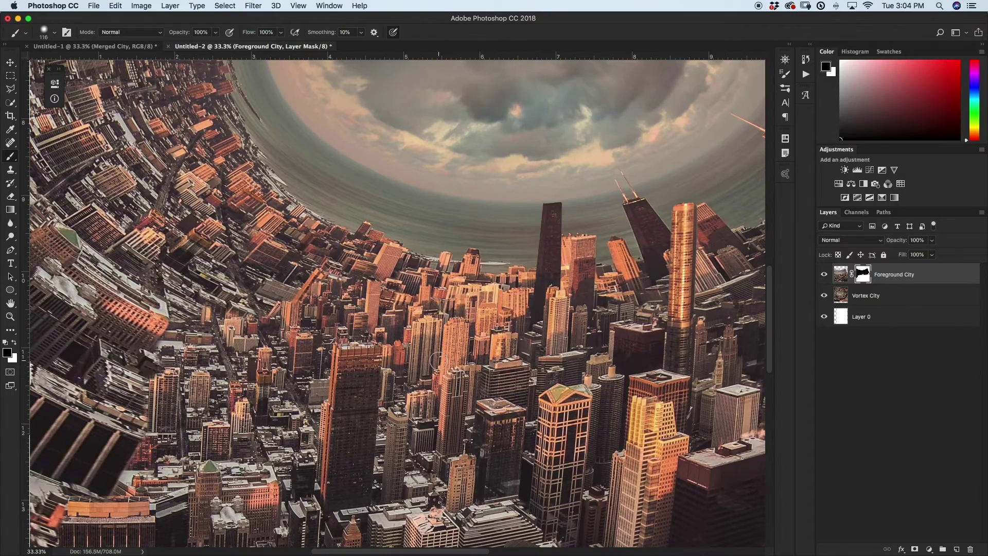
- Mask out the tall dark tower and the thin golden tower that rise from the skyline in front of the water
key("super+minus")
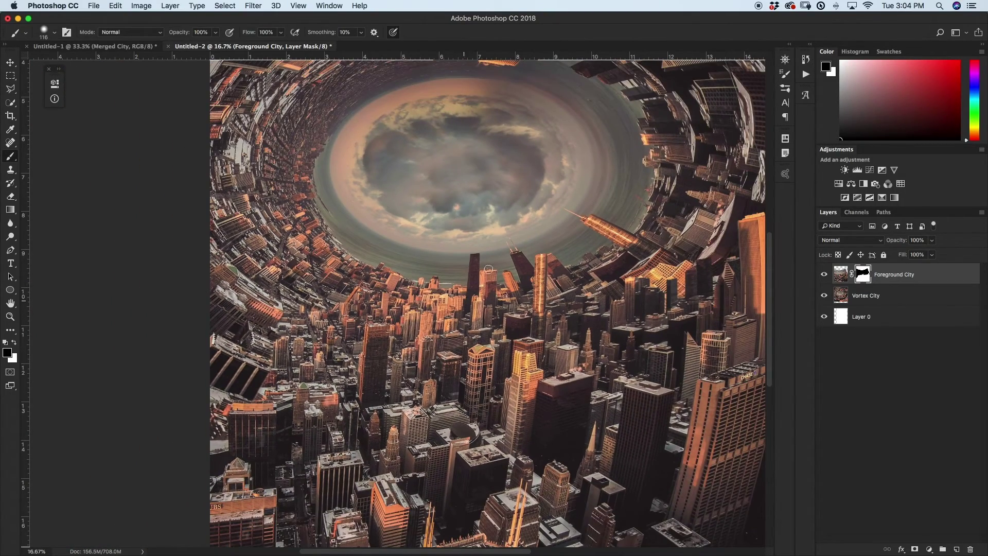
mouse_move(451, 266)
left_mouse_down()
mouse_move(500, 275)
mouse_move(479, 273)
left_mouse_up()
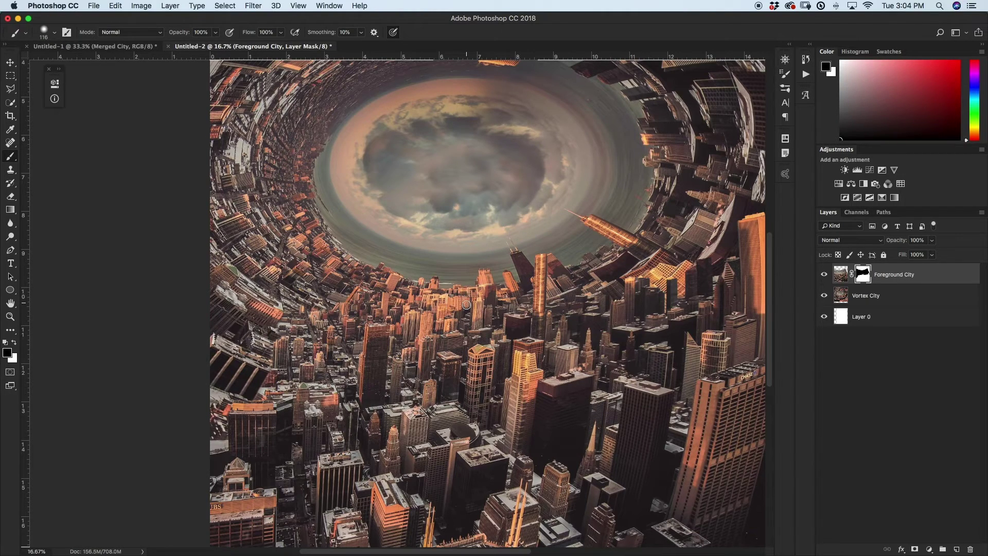
left_click_drag(536, 260, 539, 284)
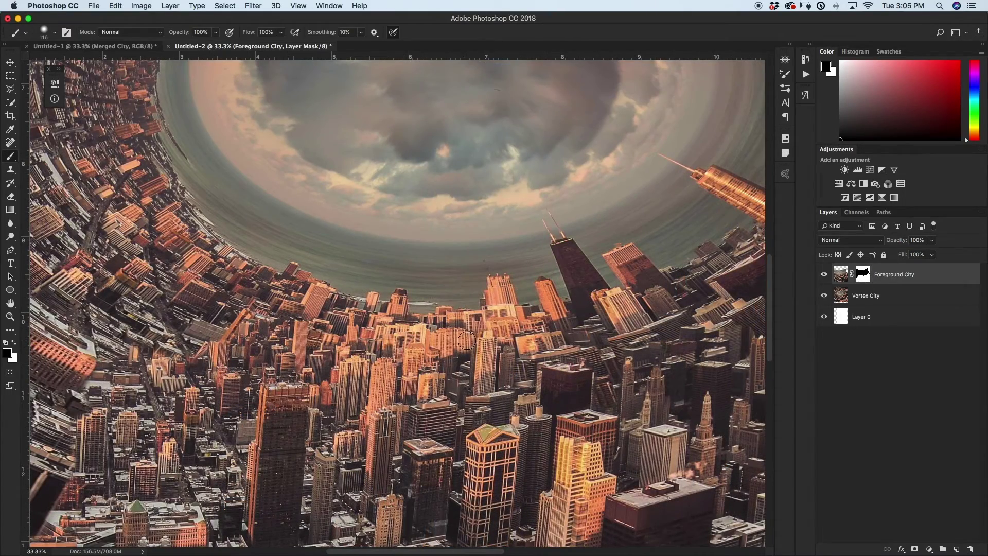
- Touch up the Foreground City mask among the towers on the right side of the skyline
scroll(467, 340, "left", 3)
scroll(569, 320, "right", 10)
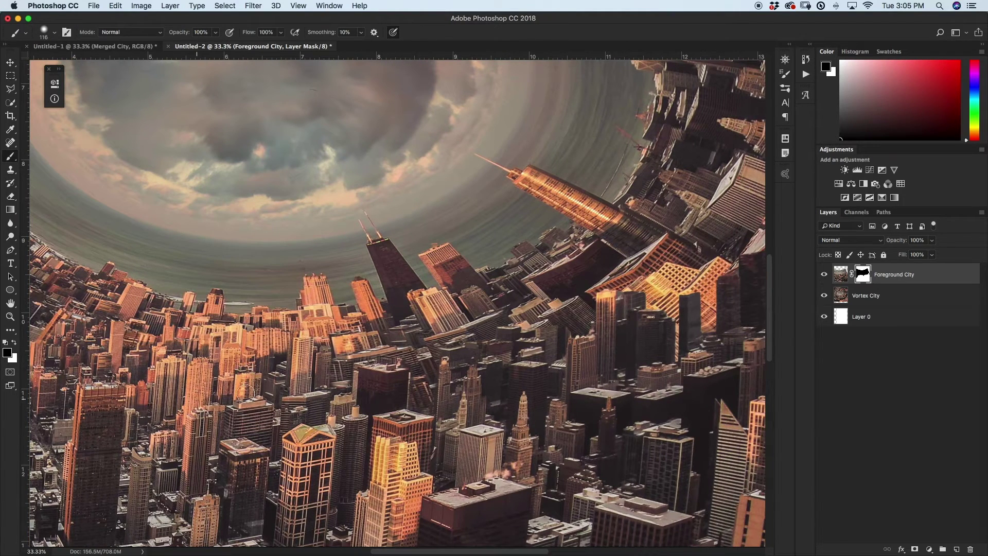
scroll(210, 398, "right", 10)
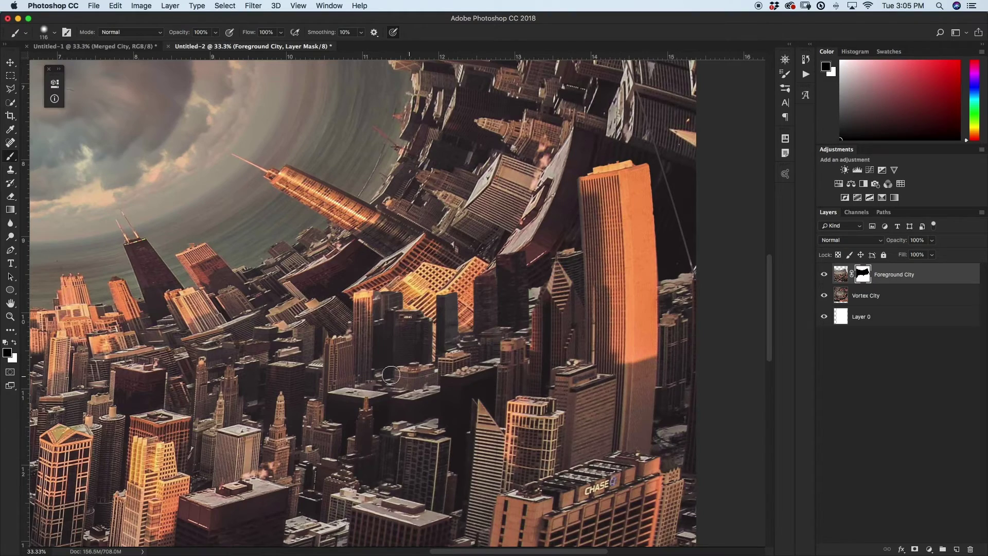
scroll(395, 376, "left", 20)
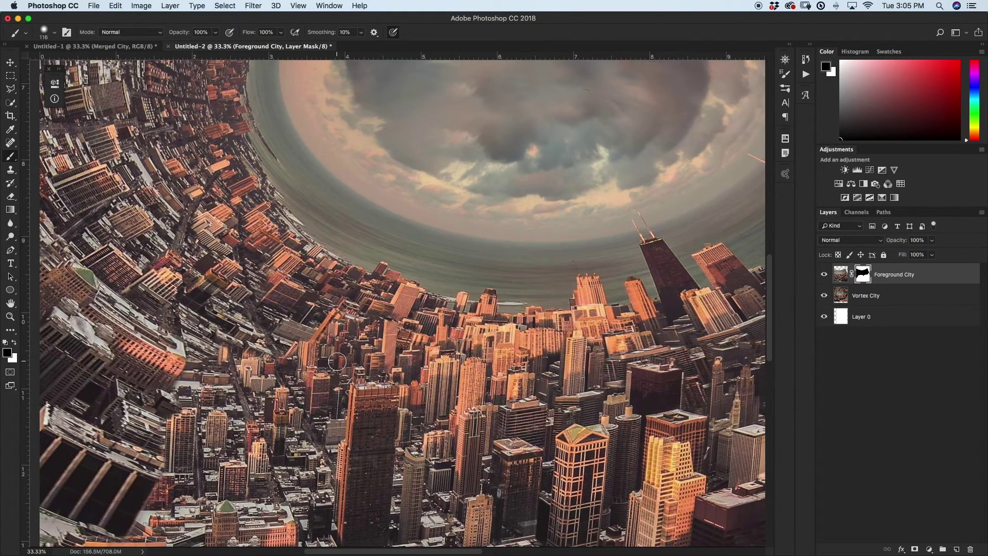
scroll(337, 362, "right", 20)
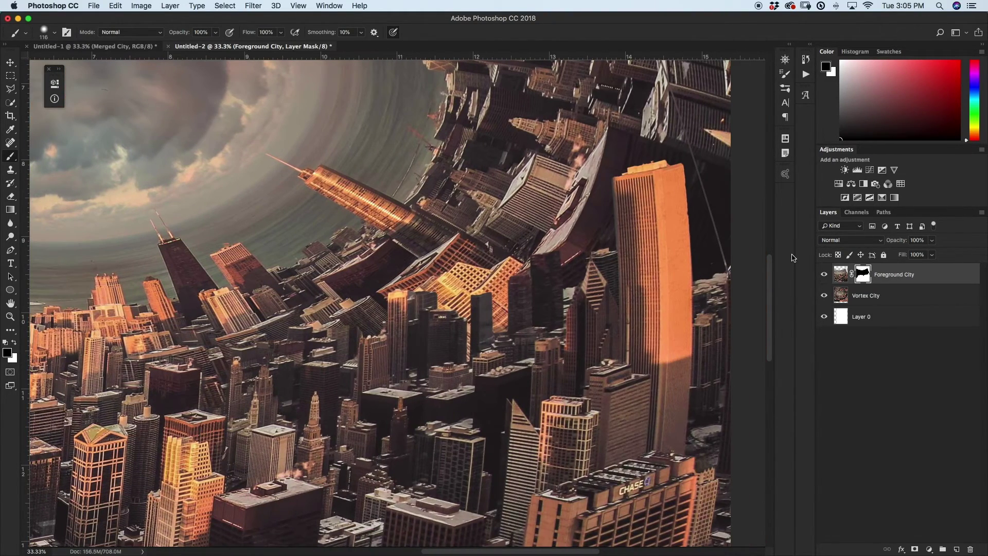
key("super+=")
key("super+=")
left_click_drag(604, 260, 269, 418)
key("super+r")
left_click_drag(617, 281, 601, 281)
key("x")
key("super+0")
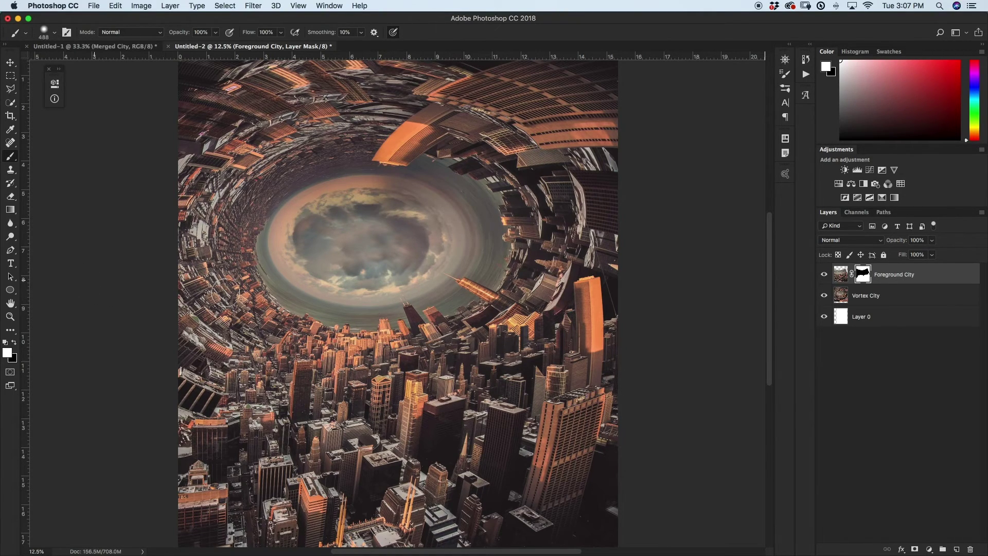
- Create a new layer and paint a soft orange glow over the horizon below the clouds with a 2023 px brush
left_click(958, 550)
left_click_drag(972, 139, 971, 137)
left_click(901, 61)
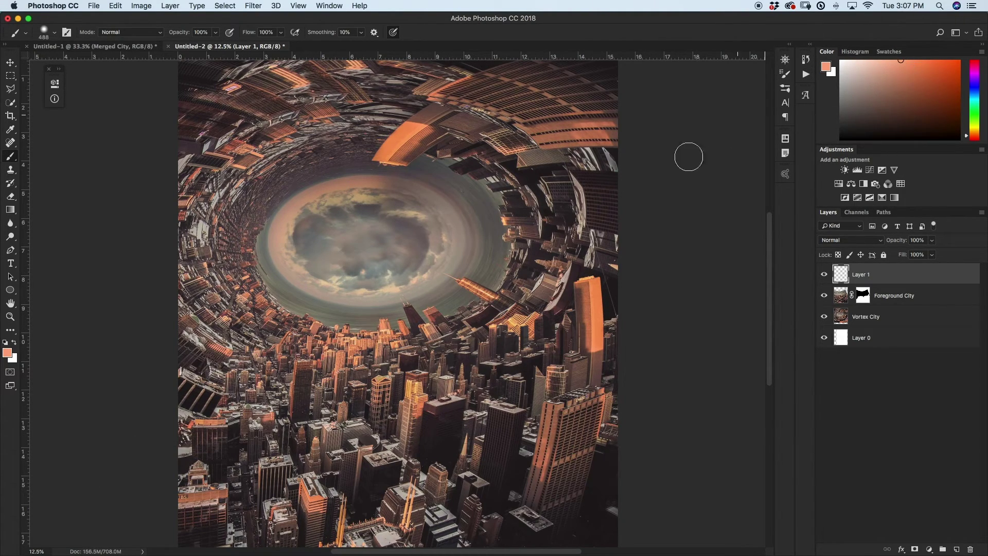
mouse_move(374, 404)
left_mouse_down()
mouse_move(411, 287)
mouse_move(402, 292)
left_mouse_up()
left_click(375, 309)
- Add a smaller pale peach glow at the centre of the orange one with a 1300 px brush
left_click(879, 58)
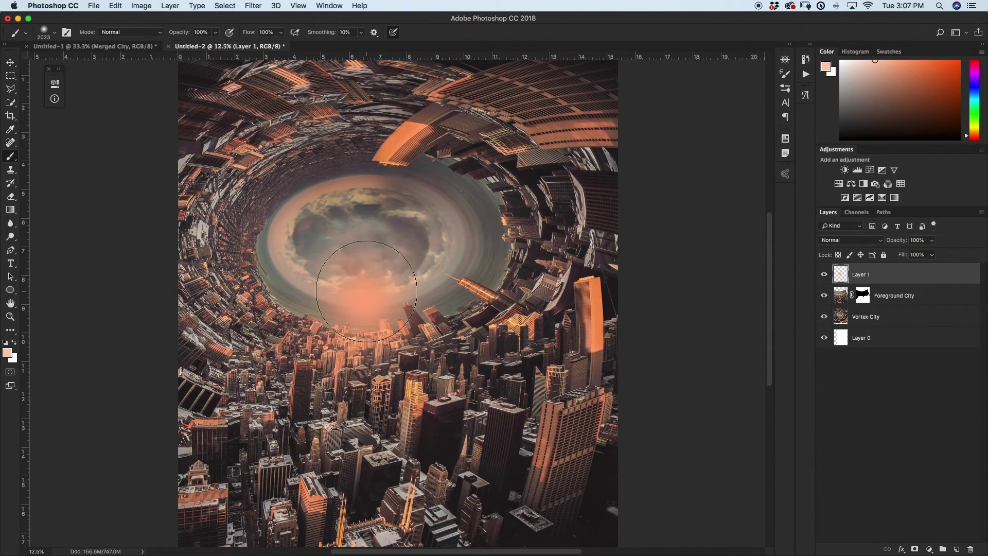
key("bracketleft")
key("bracketleft")
key("bracketleft")
key("bracketleft")
key("bracketleft")
key("bracketleft")
key("bracketleft")
key("bracketleft")
left_click(365, 302)
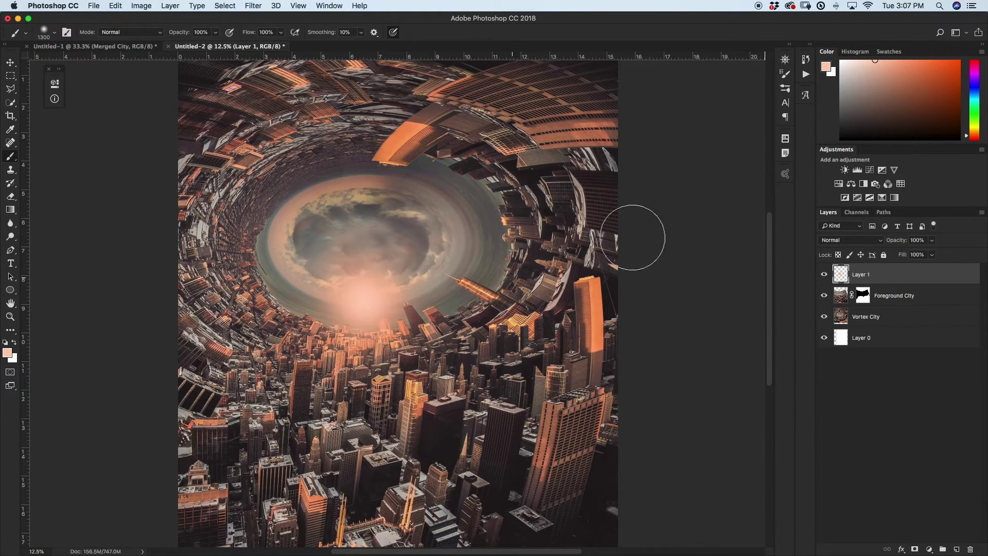
- Paint a small near-white core in the middle of the glow and switch to the Move tool
left_click(848, 59)
left_click_drag(360, 296, 345, 296)
left_click(362, 299)
key("v")
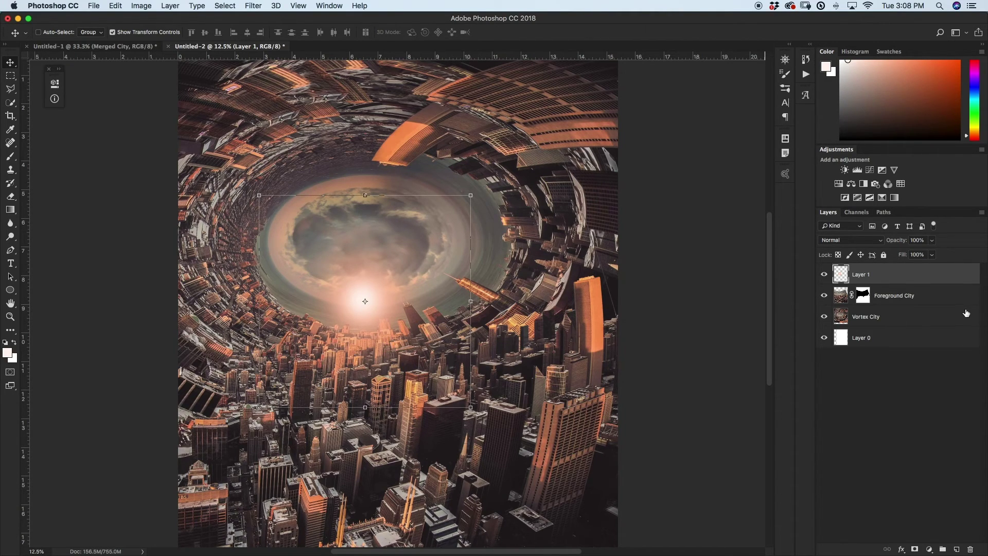
- Rename the glow layer as sun glow
double_click(864, 274)
key("BackSpace")
type("sun glow")
key("Return")
- Move the sun glow to the left side of the vortex, just beside the sky opening
key("v")
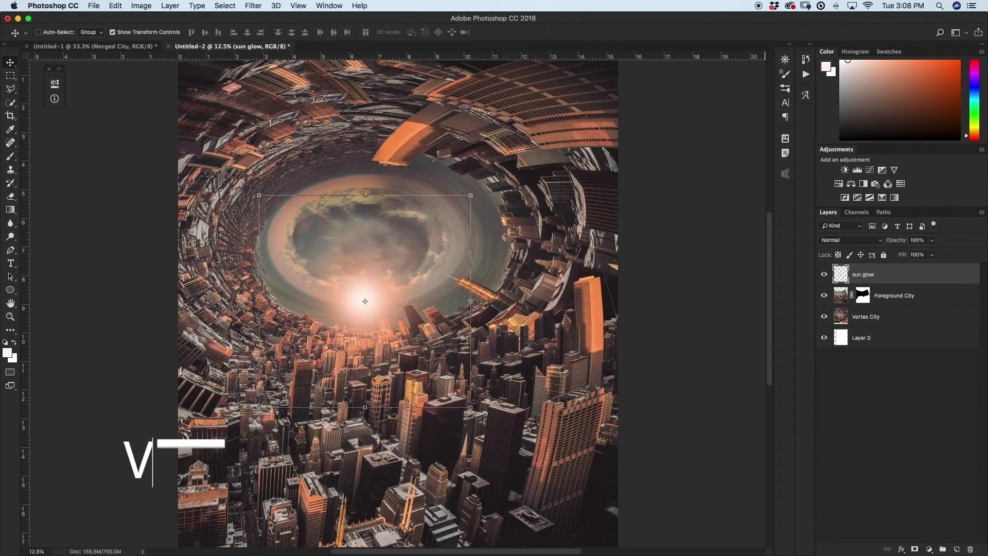
left_click_drag(381, 372, 256, 299)
key("super+minus")
key("super+minus")
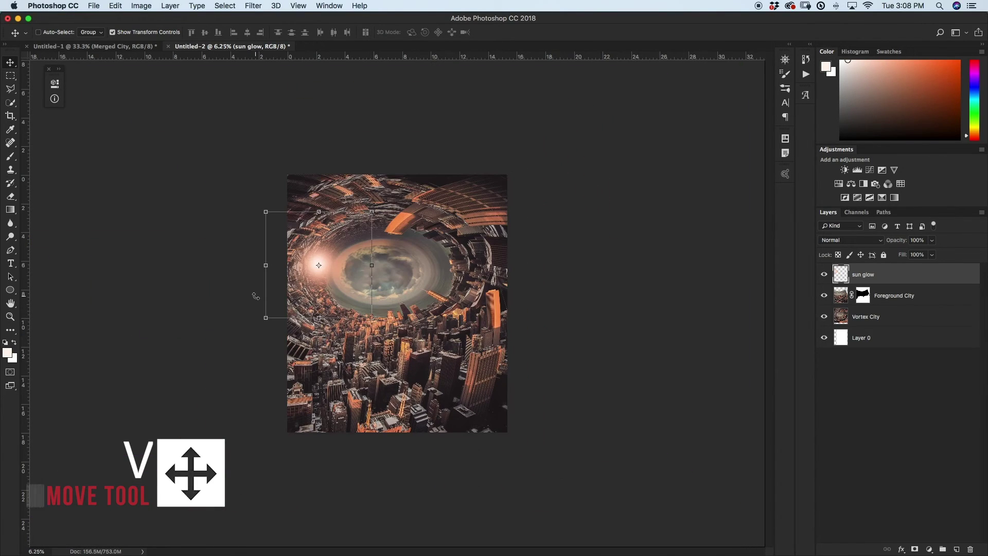
- Stretch the sun glow vertically past the canvas height and place it along the left edge of the image
key("super+t")
left_click_drag(319, 318, 326, 494)
left_click_drag(317, 372, 305, 399)
left_click(477, 32)
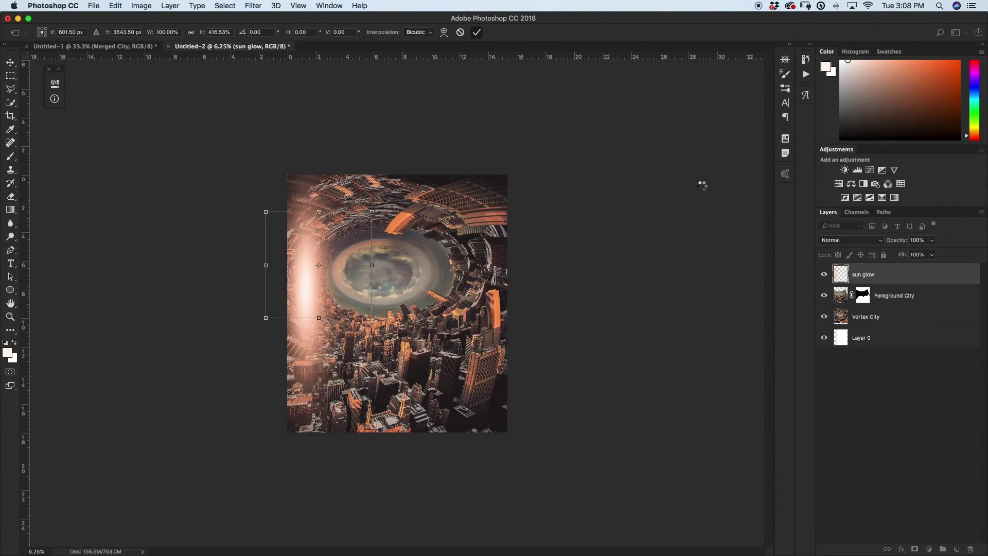
- Set the sun glow layer's blend mode to Linear Dodge (Add) and centre the glow on the left edge of the image
left_click(845, 241)
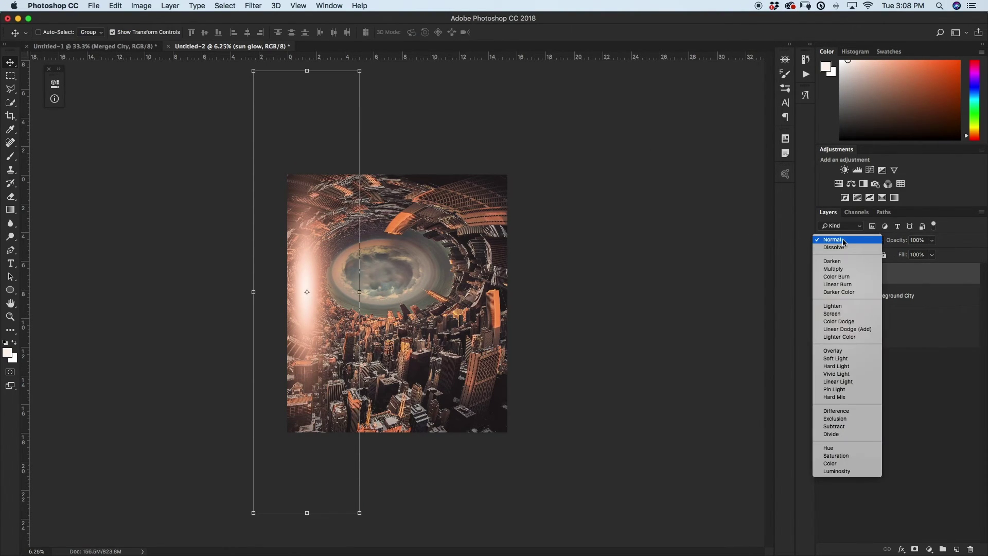
left_click(861, 327)
left_click_drag(293, 344, 273, 341)
- Lower the sun glow layer's fill to 61% and widen the glow horizontally on both sides
left_click(932, 255)
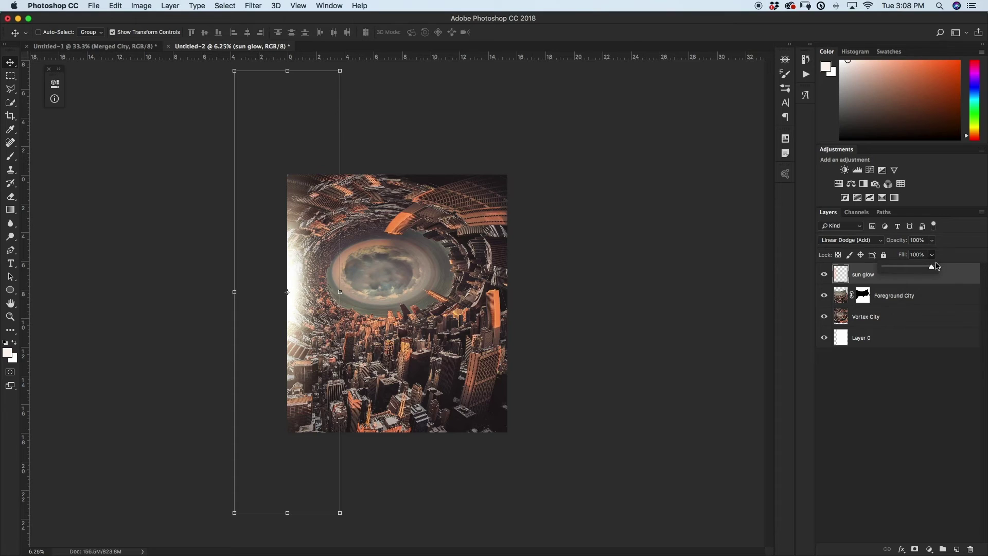
mouse_move(933, 269)
left_mouse_down()
mouse_move(884, 272)
mouse_move(915, 267)
left_mouse_up()
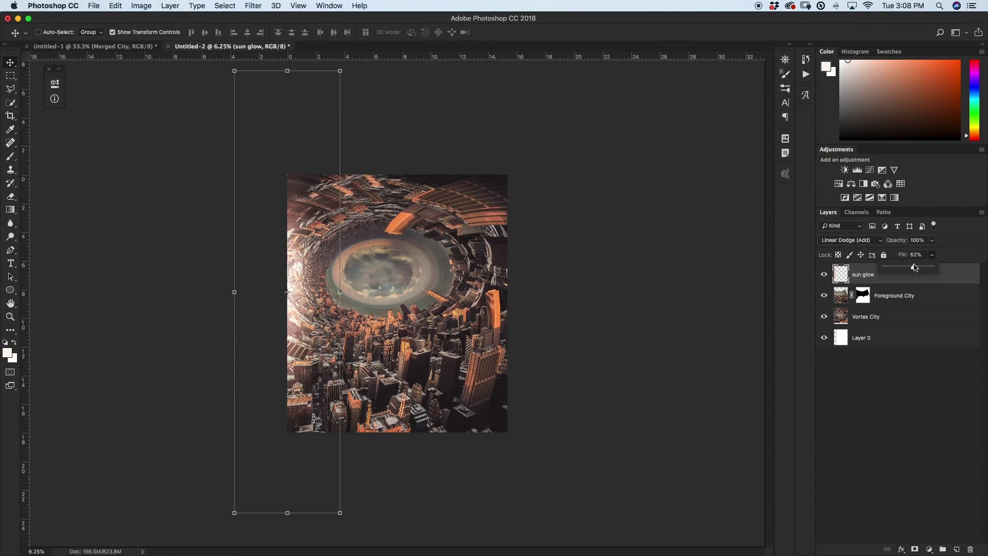
left_click_drag(286, 401, 284, 394)
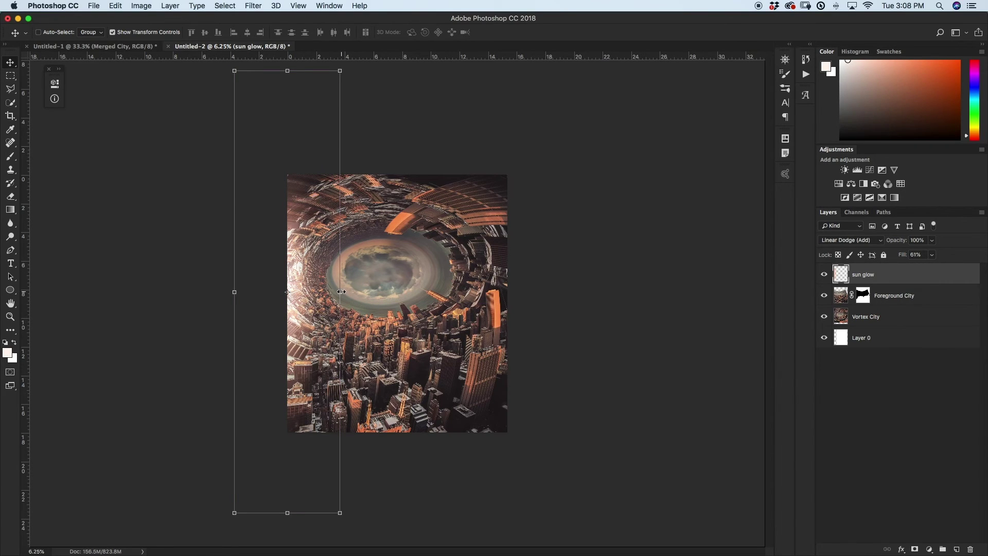
left_click_drag(339, 292, 368, 292)
left_click(476, 32)
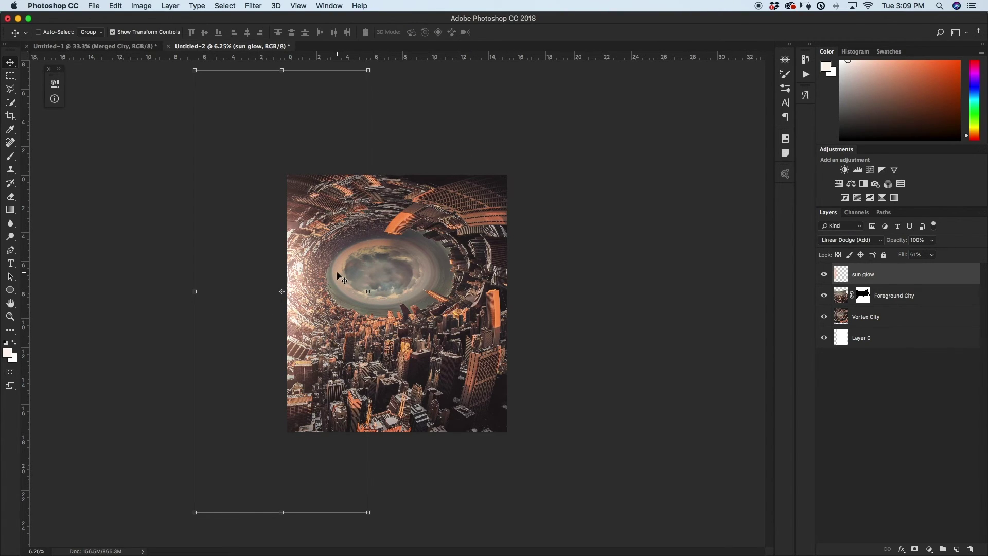
- Place the Element Stripe (21) lens flare image from the file browser into the composition and set its blend mode to Screen
key("super+Tab")
left_click_drag(543, 162, 384, 380)
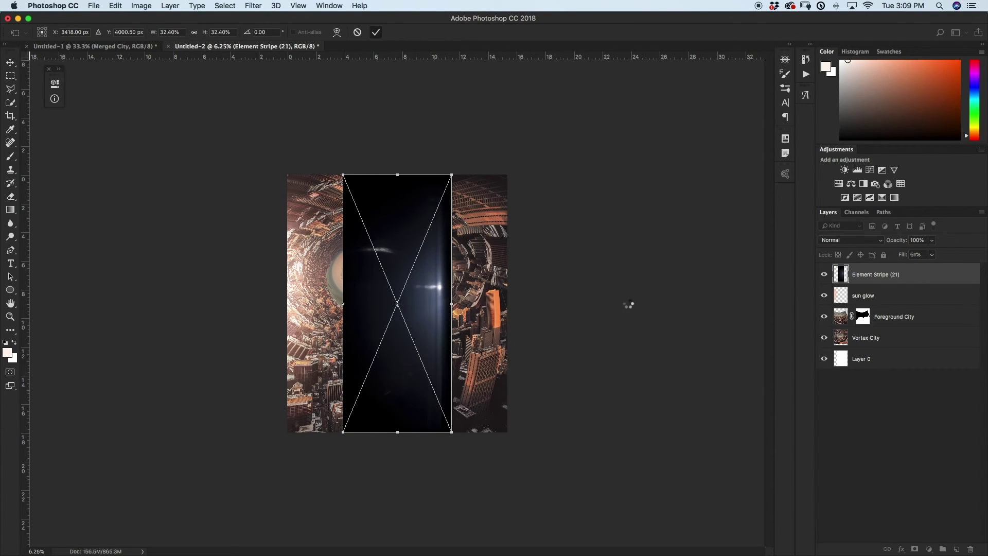
key("Return")
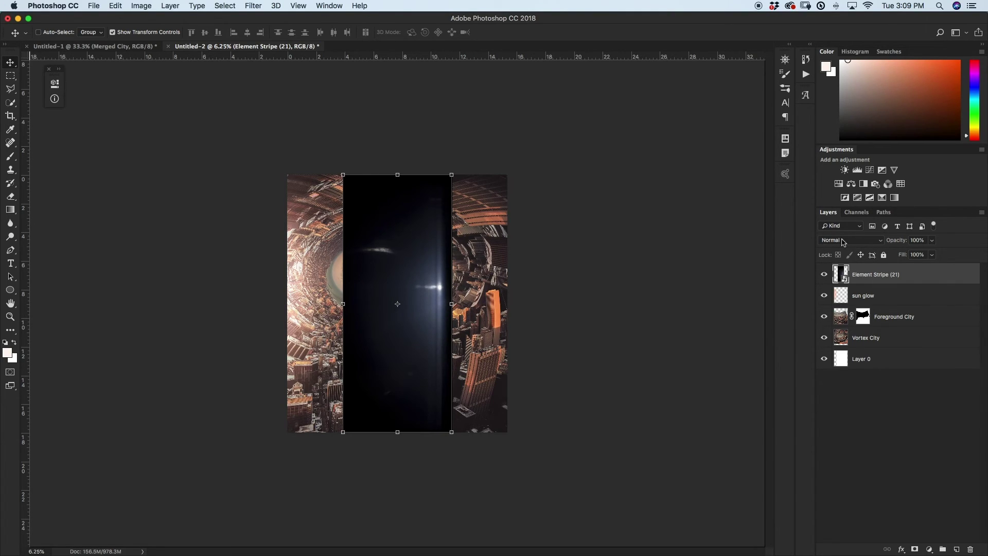
left_click(844, 240)
left_click(847, 313)
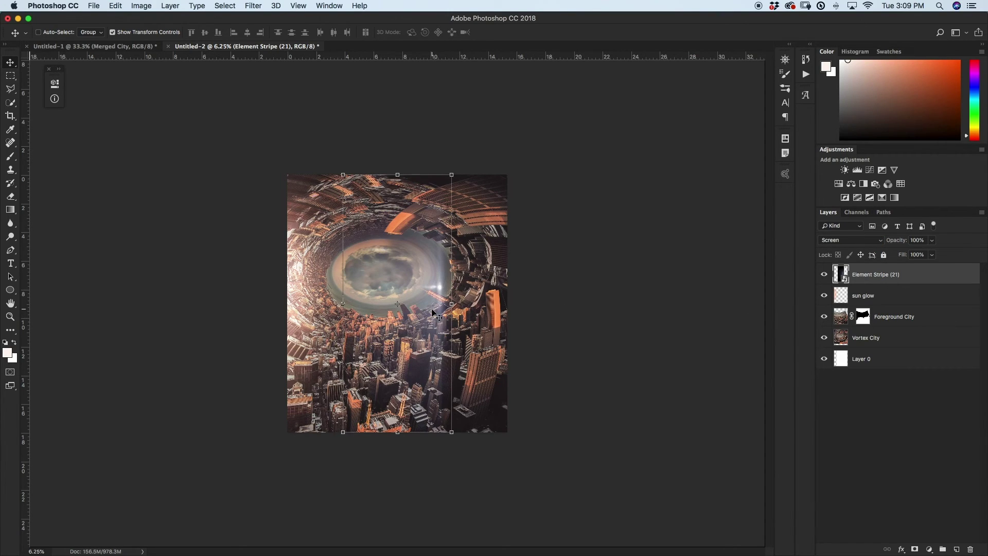
- Flip the Element Stripe (21) flare horizontally, widen it and position its bright side over the sun glow at the image's left edge
key("super+equal")
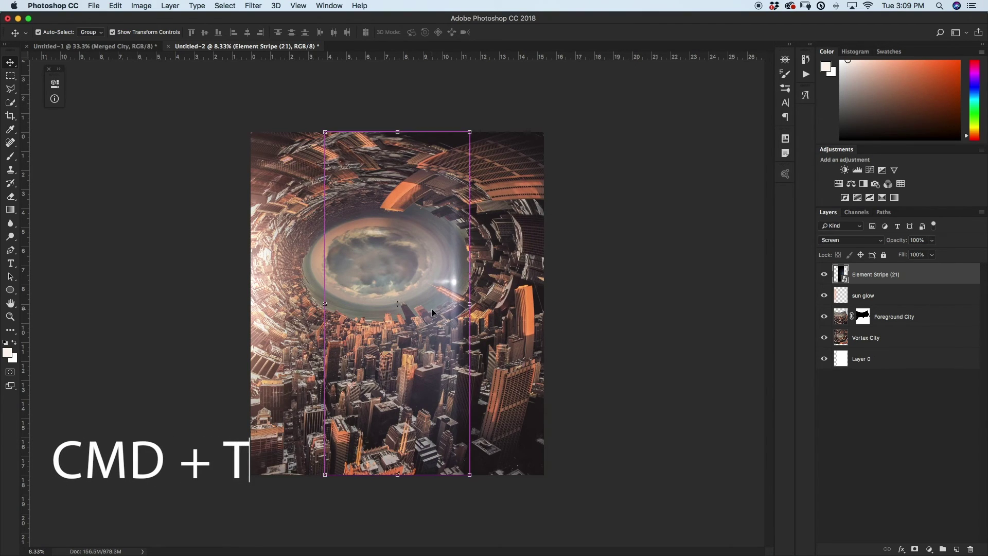
key("super+t")
right_click(432, 312)
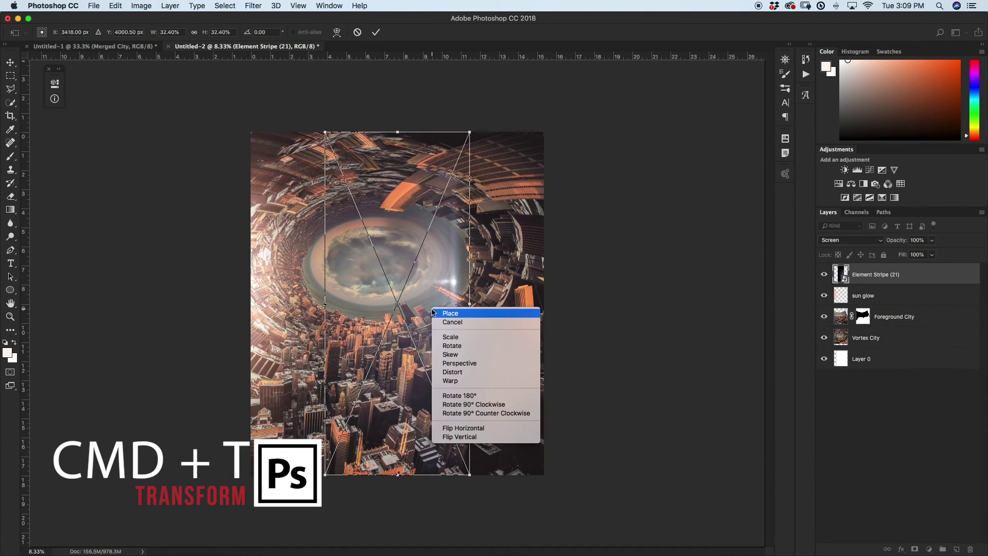
left_click(472, 428)
left_click_drag(420, 361, 330, 353)
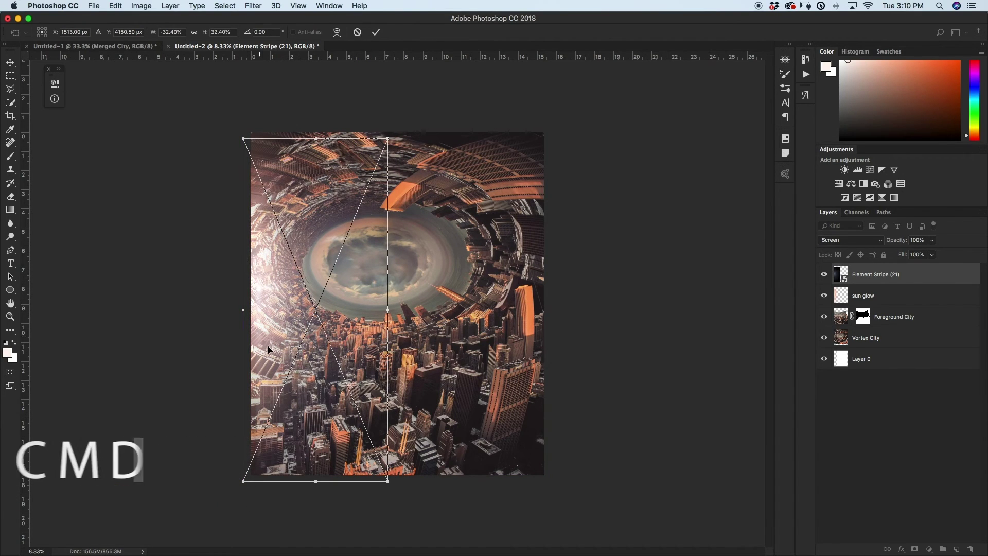
left_click_drag(388, 311, 441, 310)
left_click_drag(347, 312, 293, 283)
key("Return")
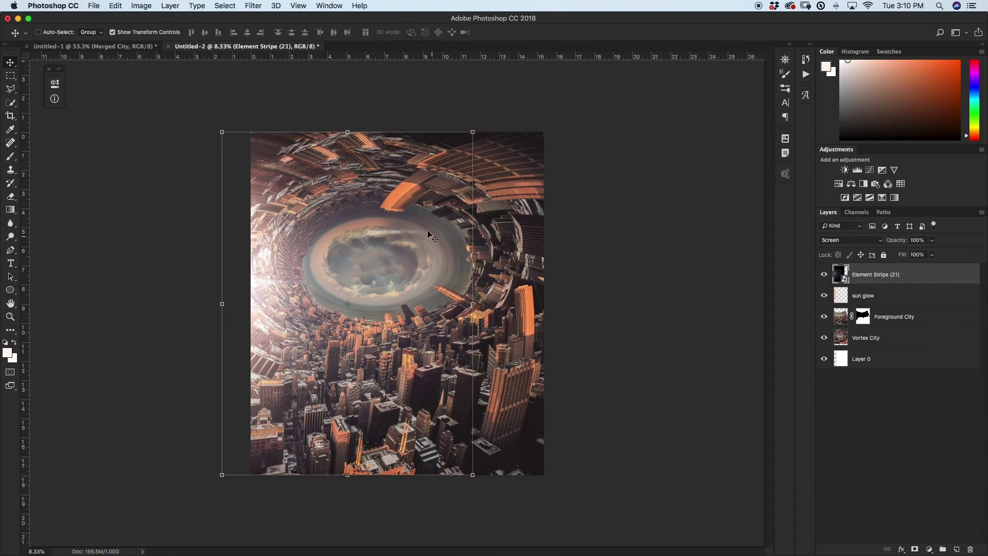
- Add a layer mask to Element Stripe (21) and paint black over the flare streak in the upper part of the sky opening
left_click(915, 549)
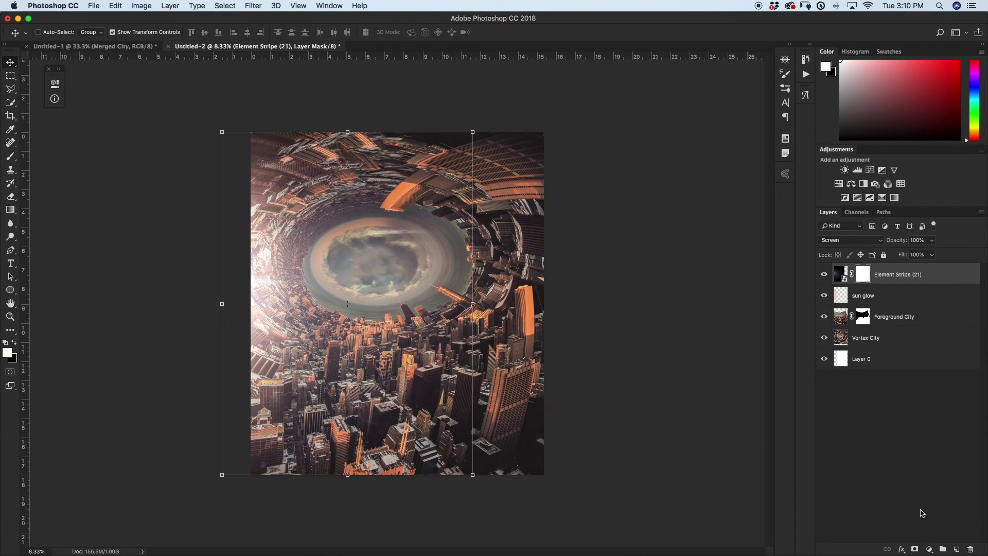
key("b")
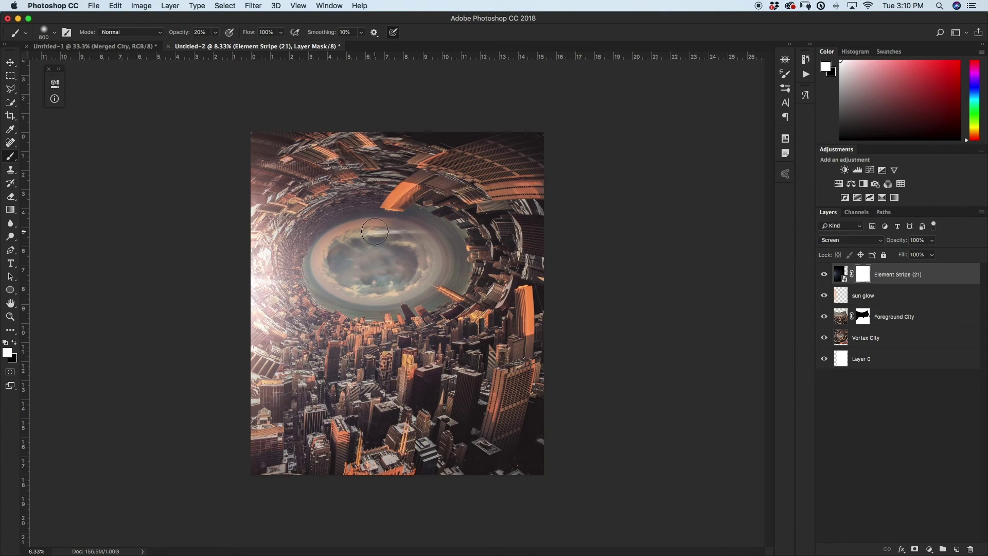
key("x")
left_click_drag(365, 233, 428, 234)
scroll(511, 276, "up", 3)
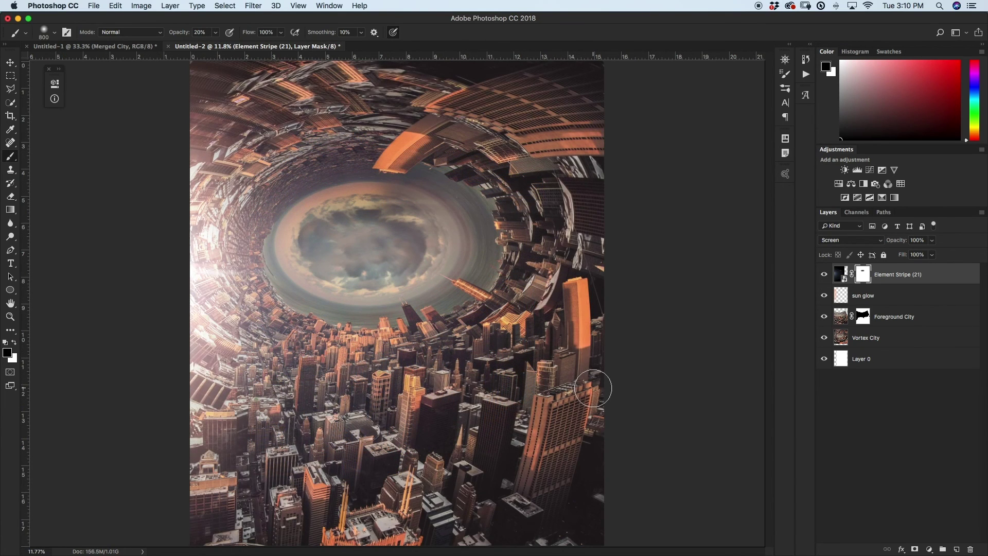